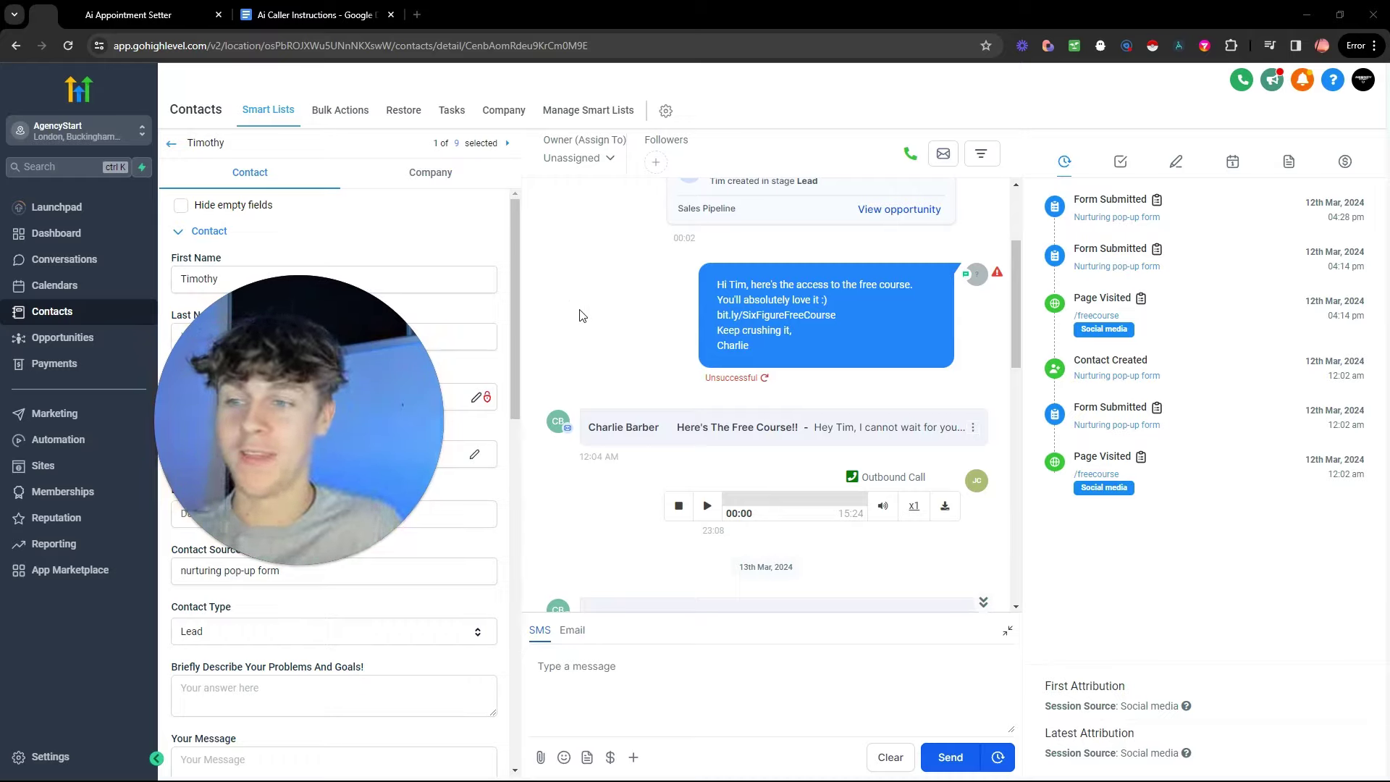
Step: Play the 15:24 outbound call recording in the contact's activity timeline
{"action": "left_click", "coordinate": [707, 506]}
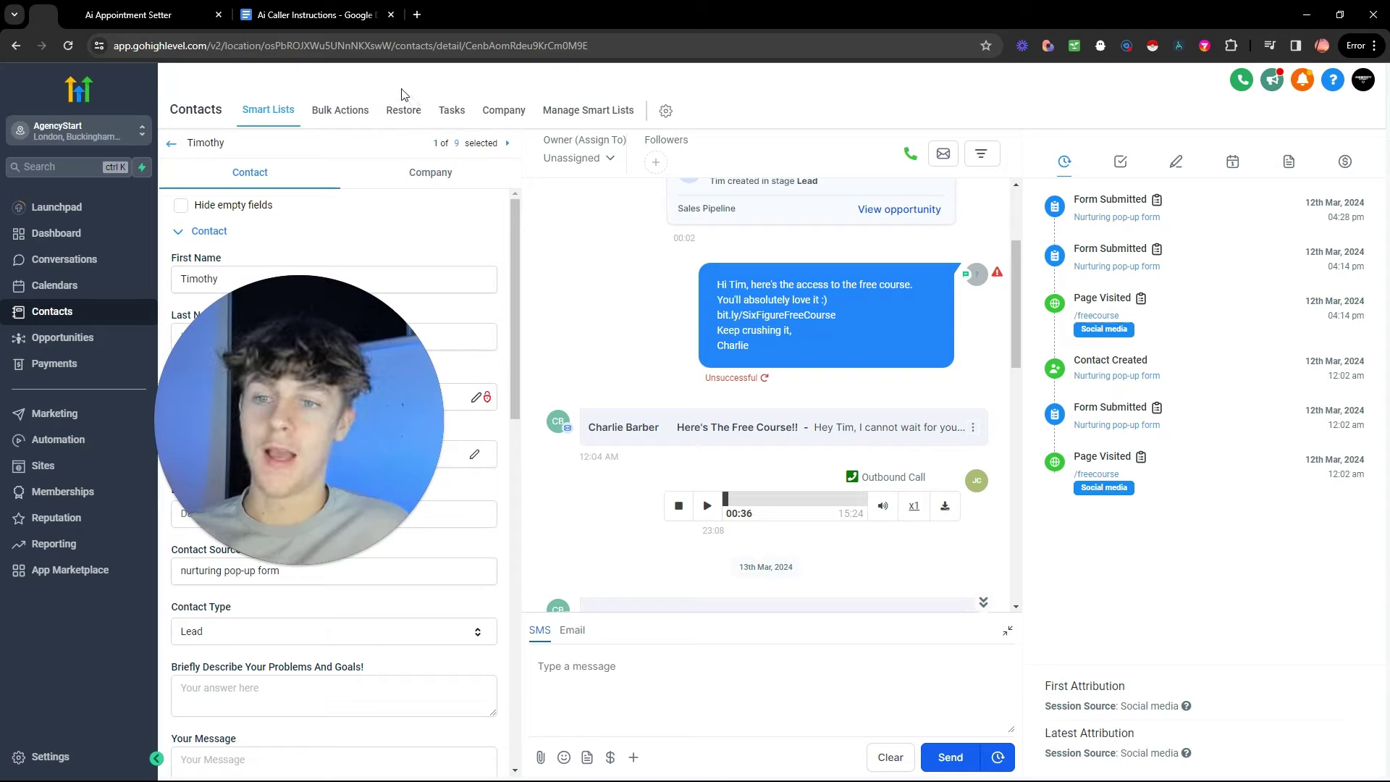
{"action": "left_click", "coordinate": [287, 15]}
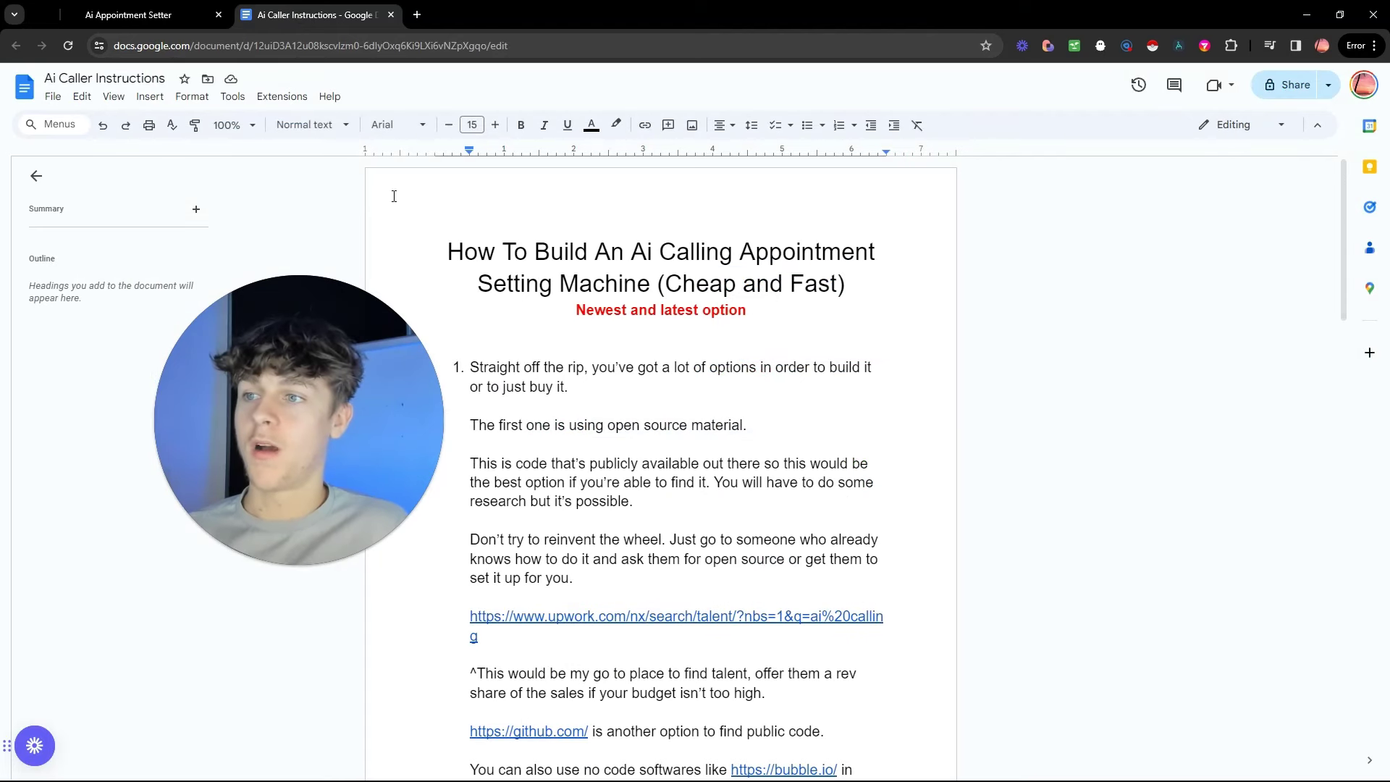
{"action": "left_click_drag", "start_coordinate": [353, 354], "coordinate": [322, 328]}
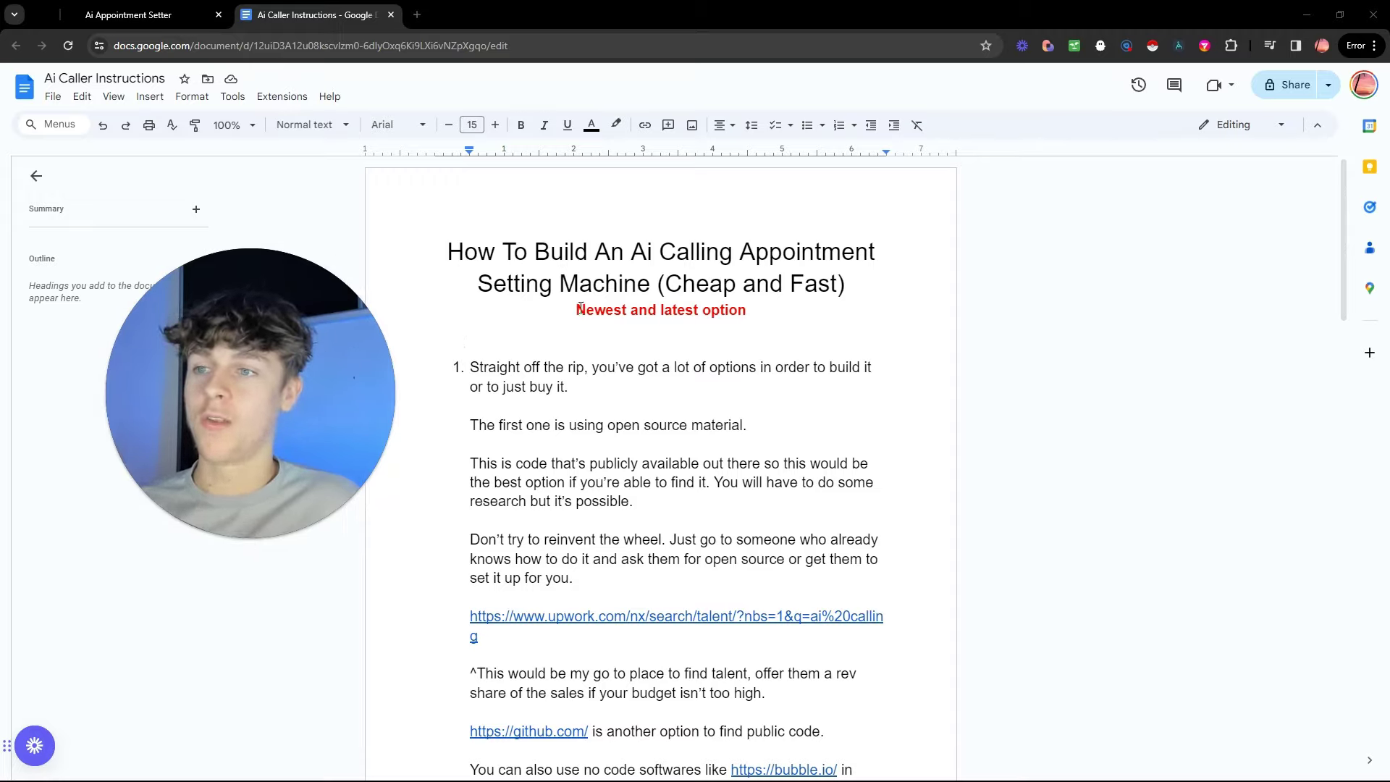
{"action": "left_click_drag", "start_coordinate": [664, 283], "coordinate": [840, 284]}
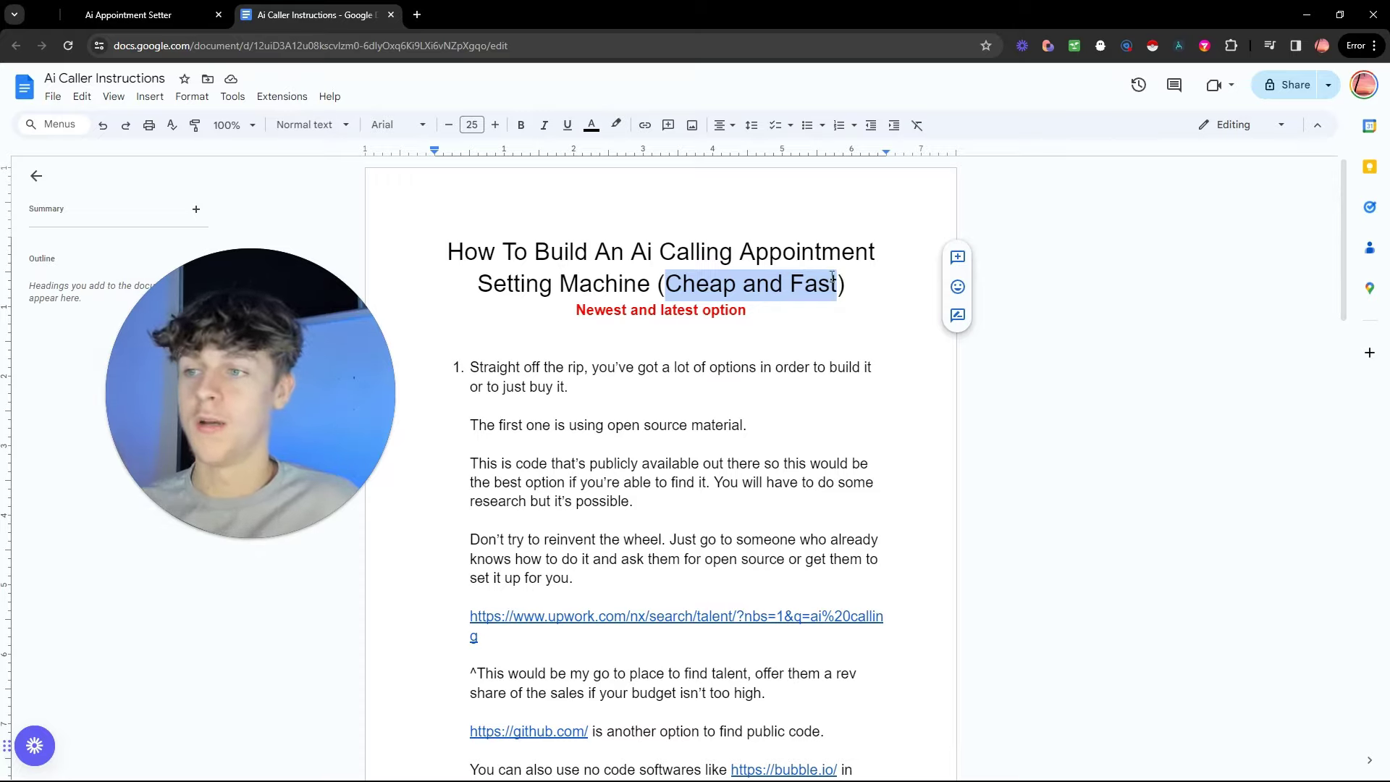
{"action": "left_click_drag", "start_coordinate": [486, 377], "coordinate": [583, 369]}
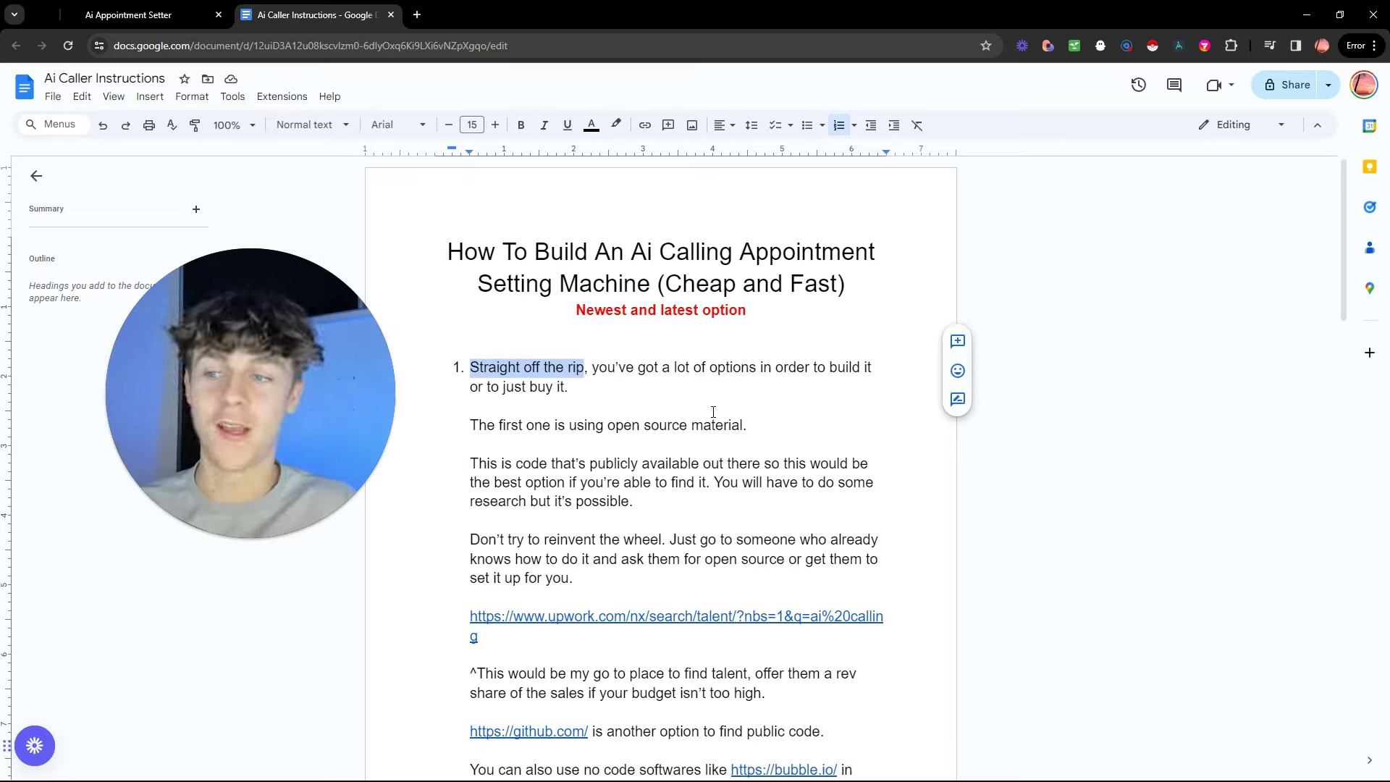
Step: Open the Upwork 'ai calling' talent search from the doc link and browse the freelancer listings
{"action": "left_click", "coordinate": [606, 616]}
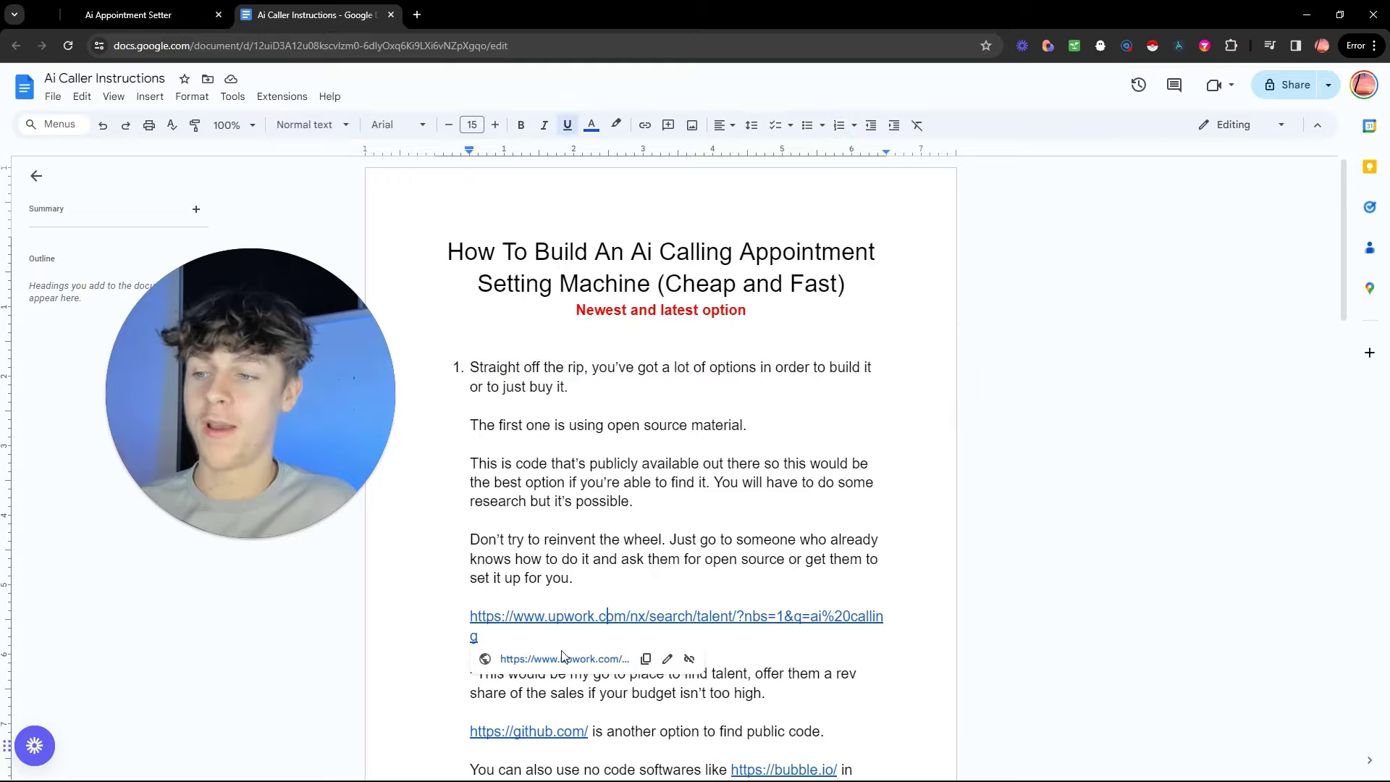
{"action": "left_click", "coordinate": [563, 658]}
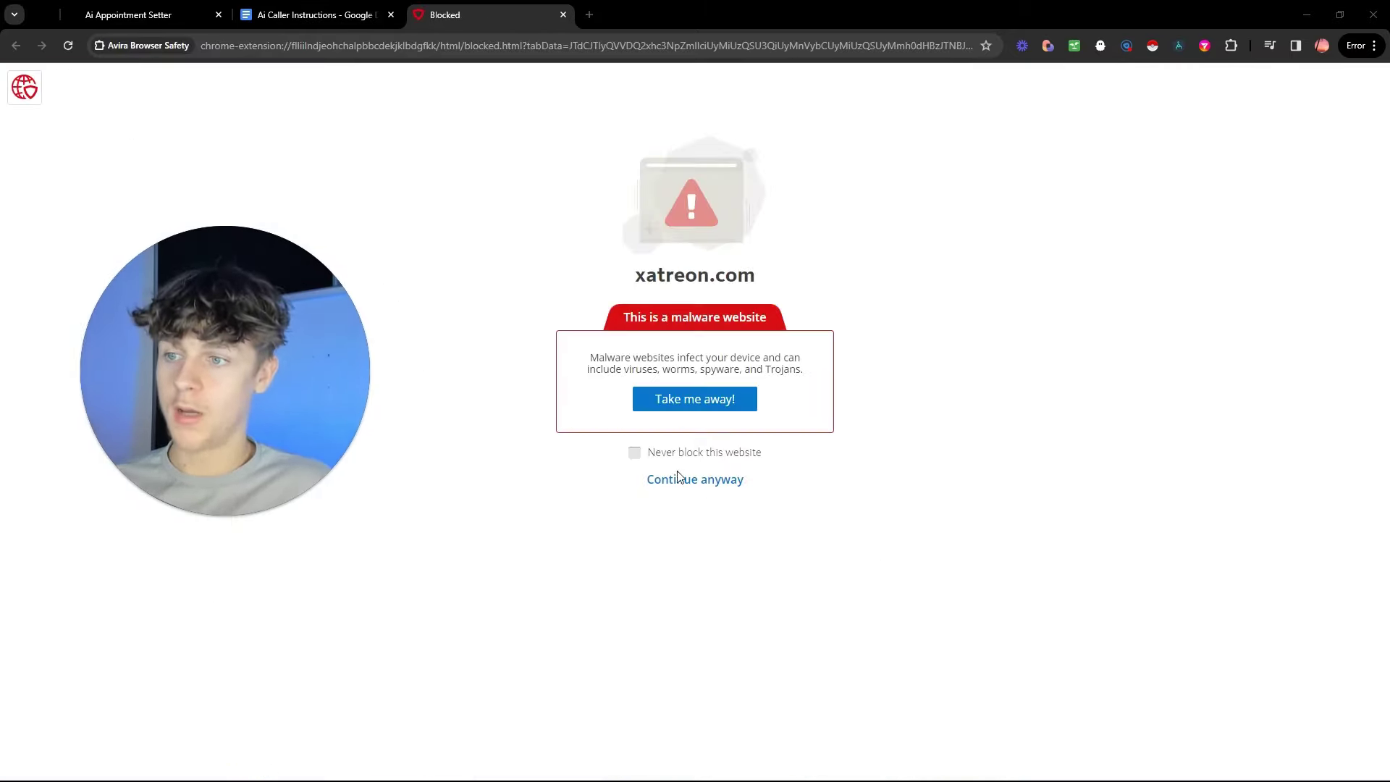
{"action": "left_click", "coordinate": [672, 483]}
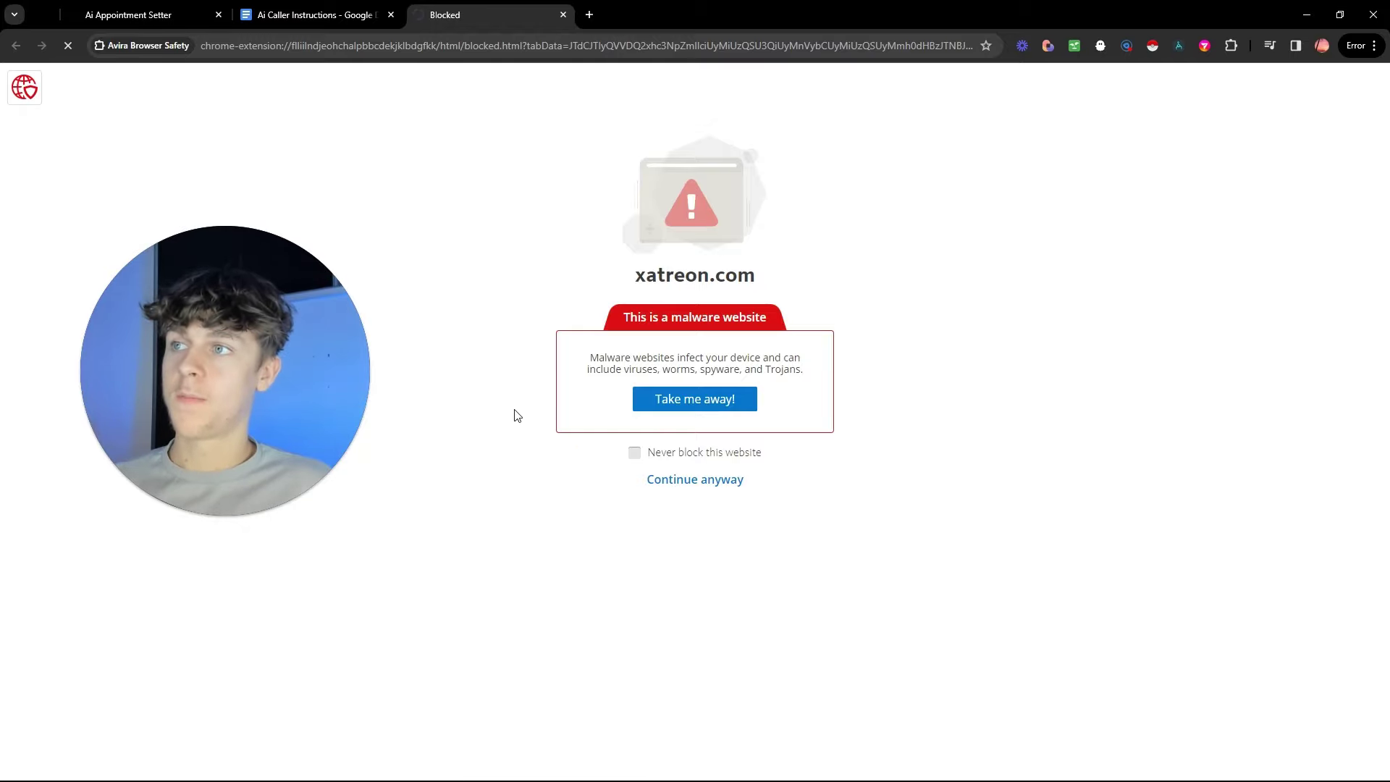
{"action": "scroll", "coordinate": [509, 330], "scroll_direction": "down", "scroll_amount": 1}
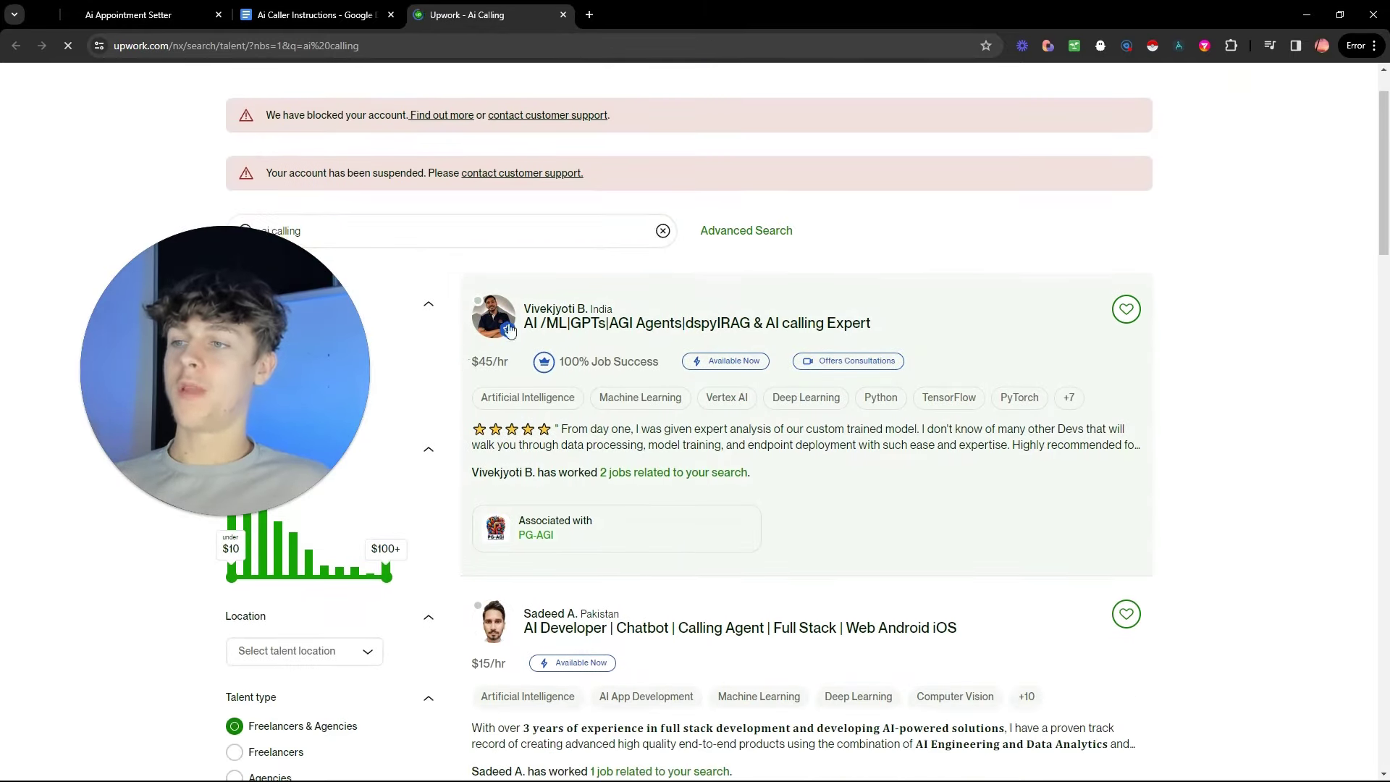
{"action": "scroll", "coordinate": [644, 351], "scroll_direction": "down", "scroll_amount": 1}
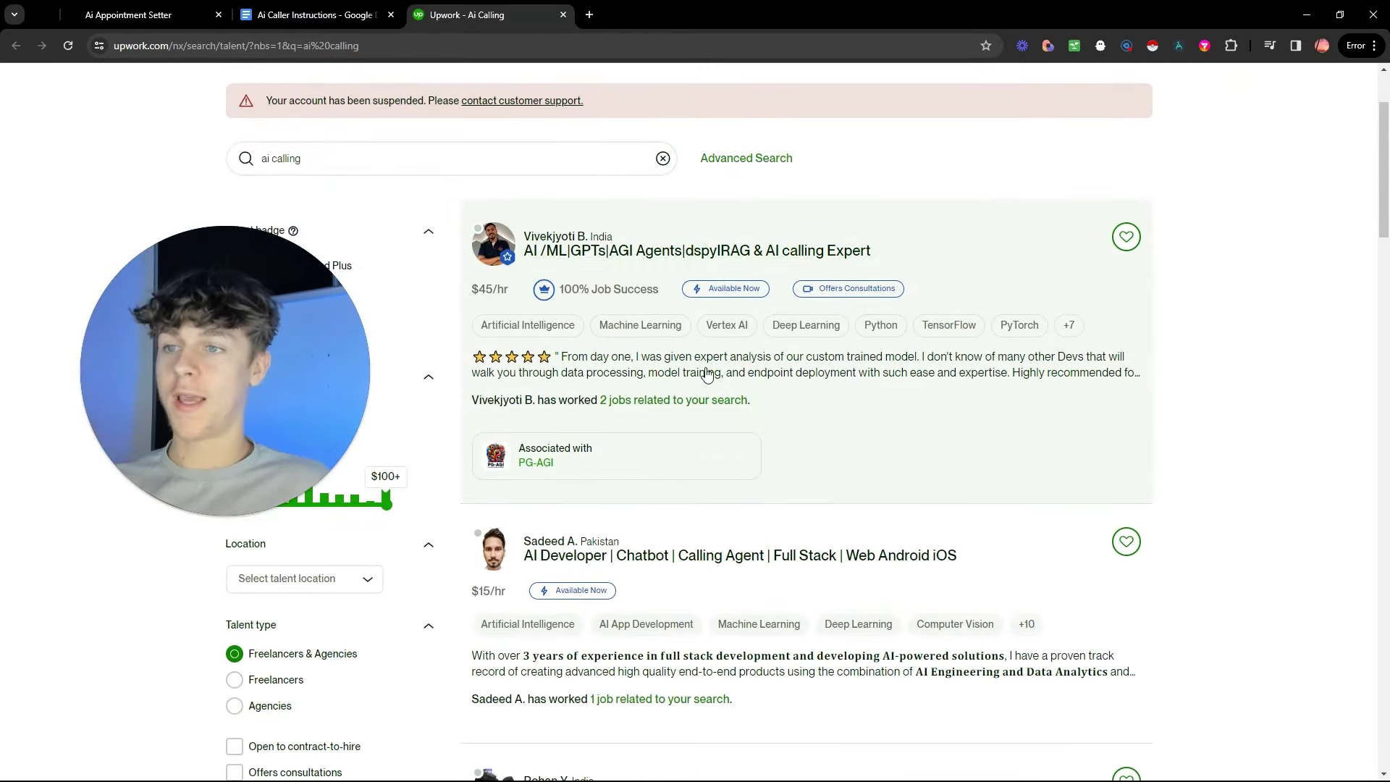
{"action": "scroll", "coordinate": [705, 373], "scroll_direction": "down", "scroll_amount": 4}
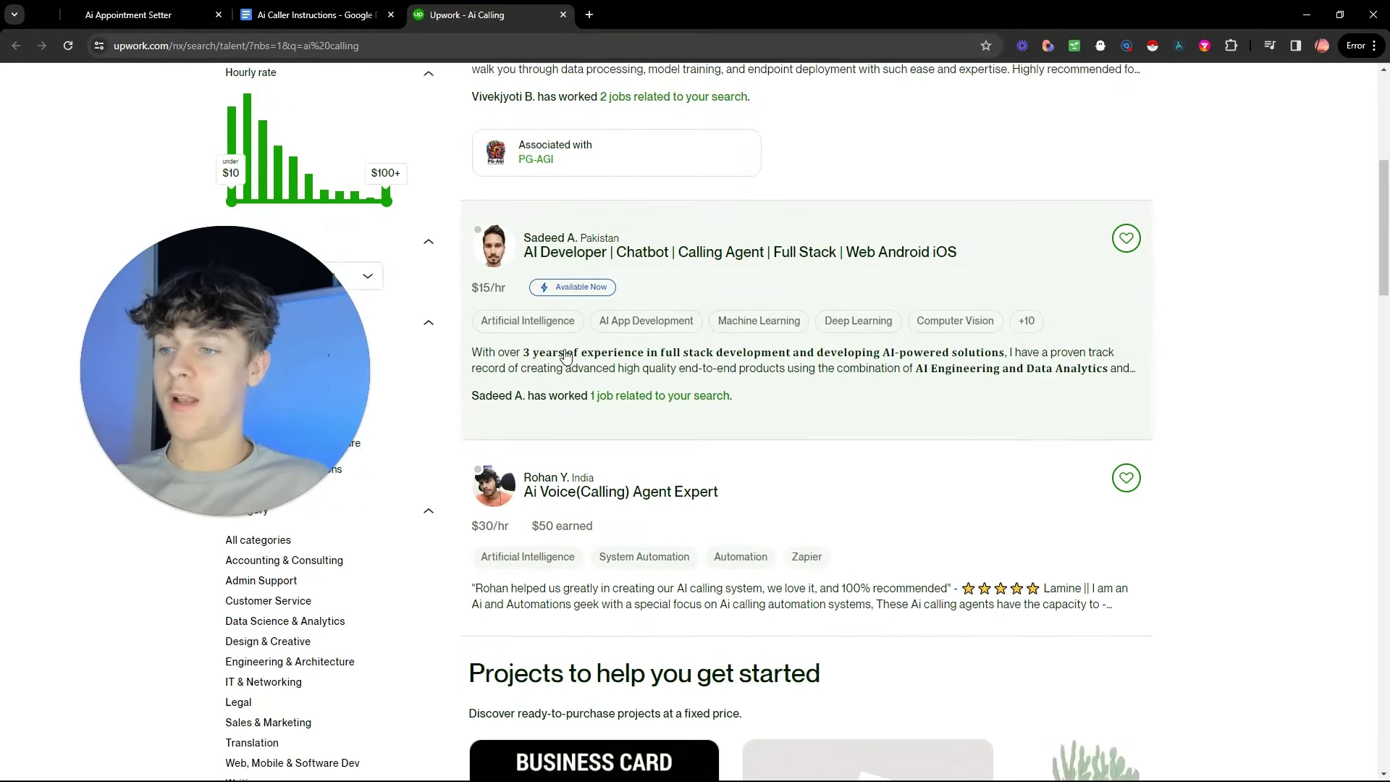
{"action": "scroll", "coordinate": [567, 356], "scroll_direction": "down", "scroll_amount": 1}
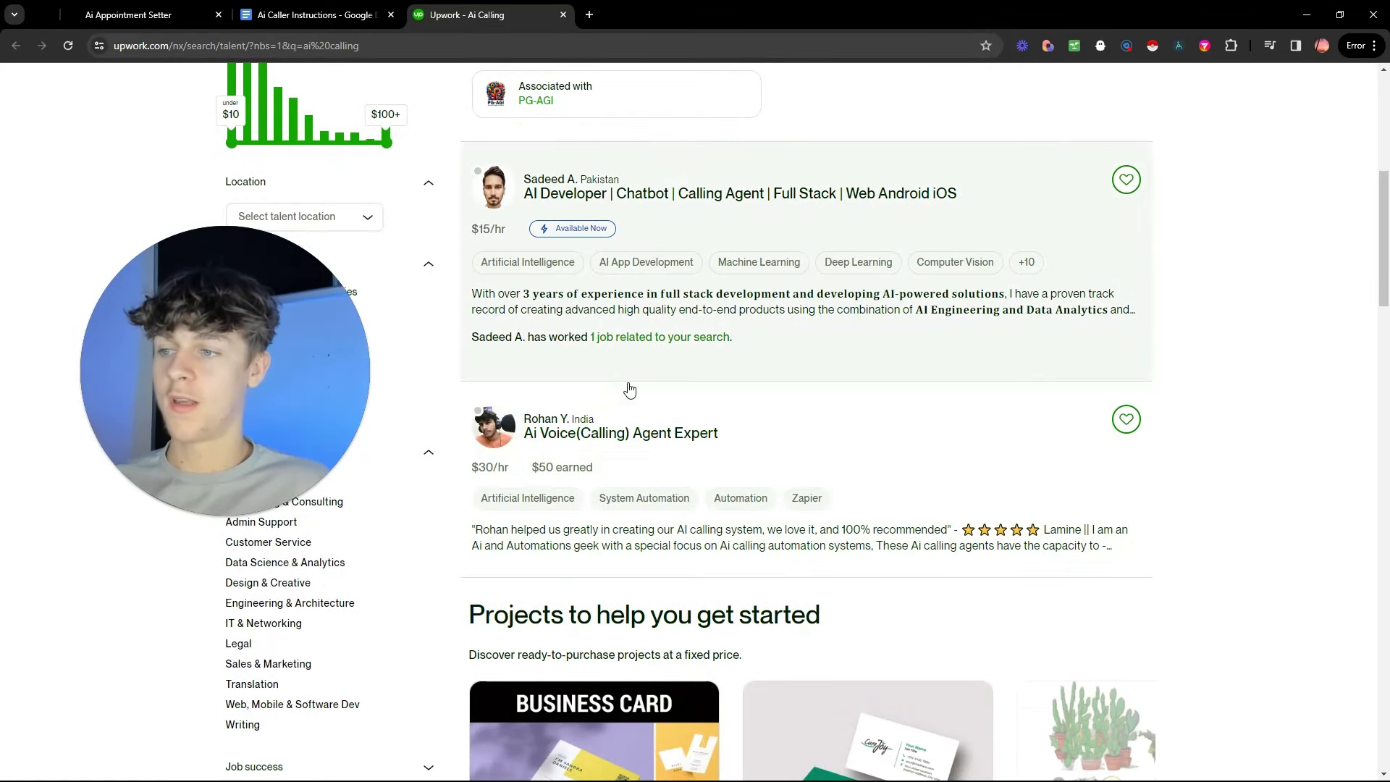
{"action": "scroll", "coordinate": [626, 384], "scroll_direction": "down", "scroll_amount": 2}
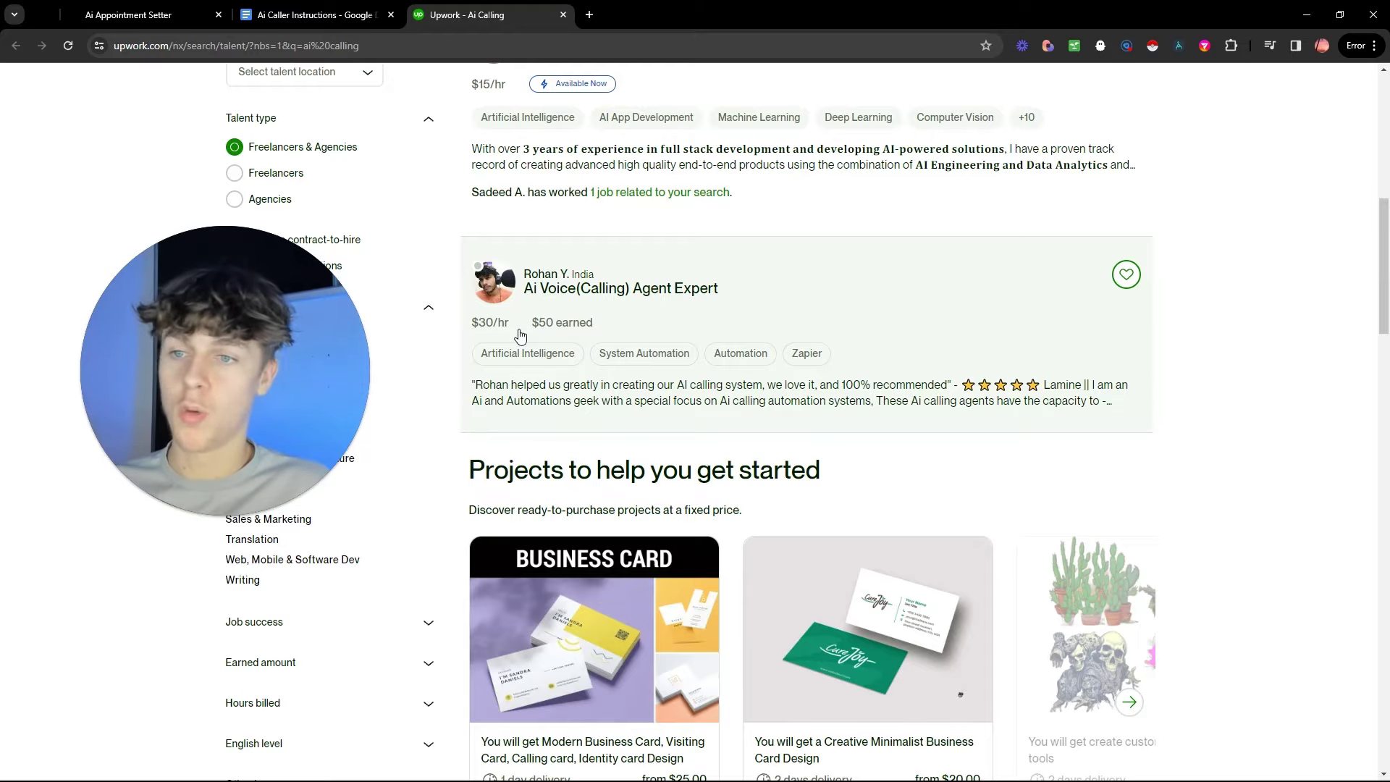
{"action": "scroll", "coordinate": [533, 340], "scroll_direction": "down", "scroll_amount": 10}
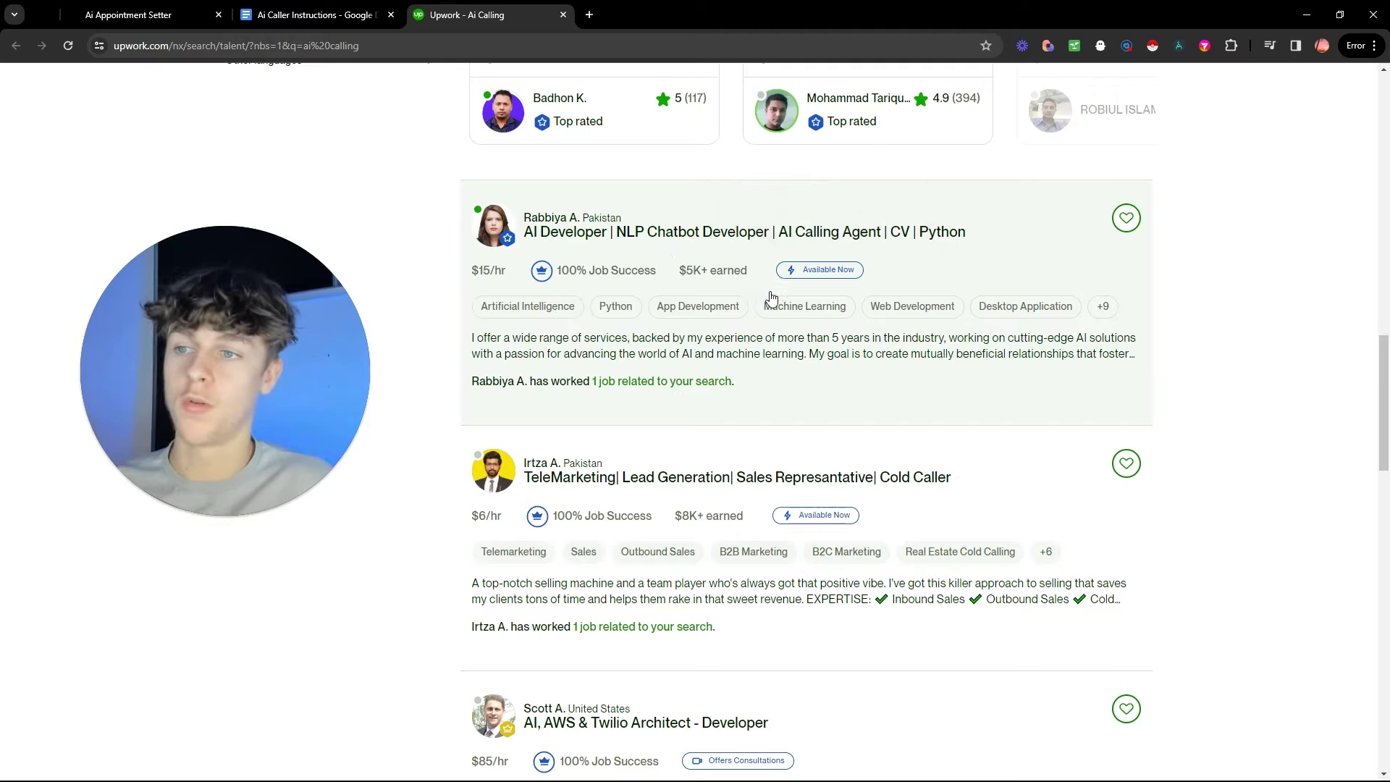
Step: Return to Ai Caller Instructions and highlight the GitHub and 'place to find talent' sentences
{"action": "left_click", "coordinate": [320, 19]}
{"action": "scroll", "coordinate": [745, 514], "scroll_direction": "down", "scroll_amount": 1}
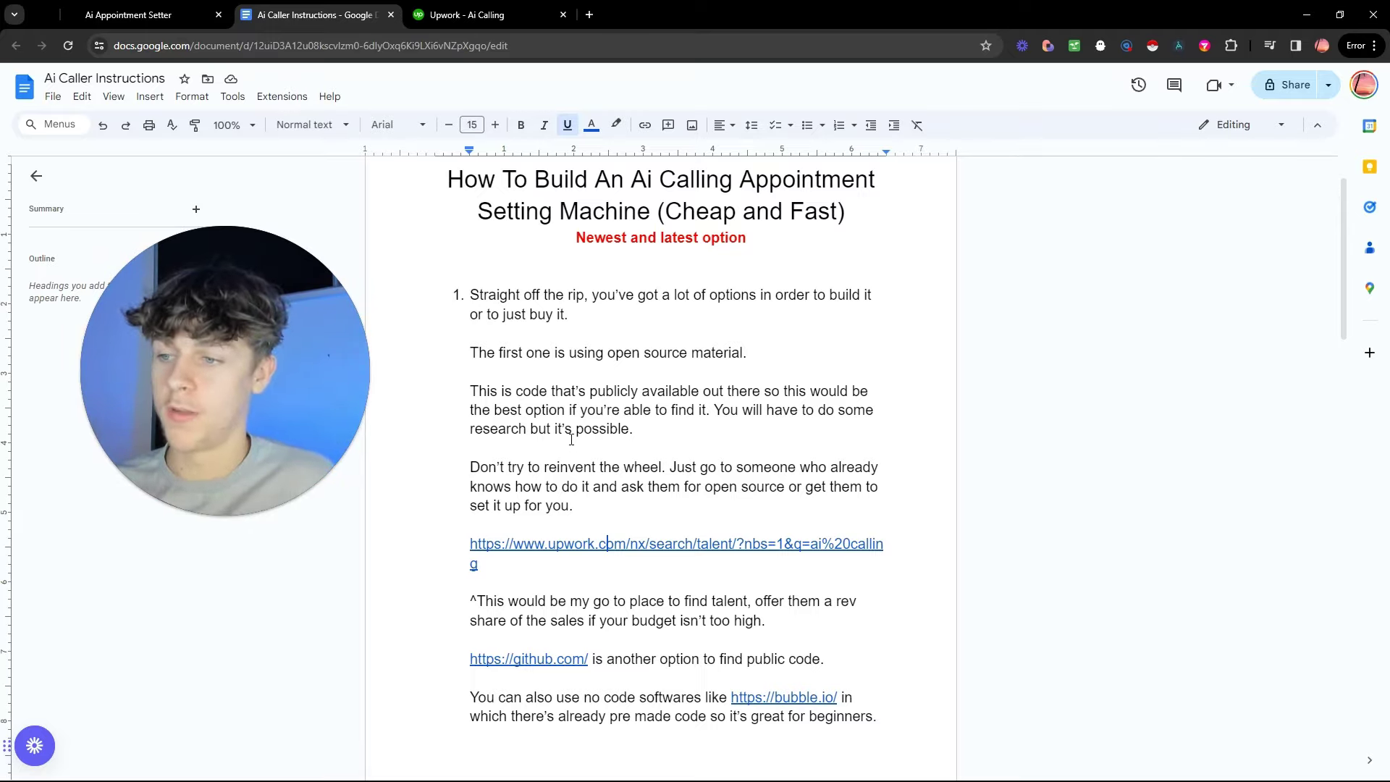
{"action": "scroll", "coordinate": [651, 435], "scroll_direction": "down", "scroll_amount": 1}
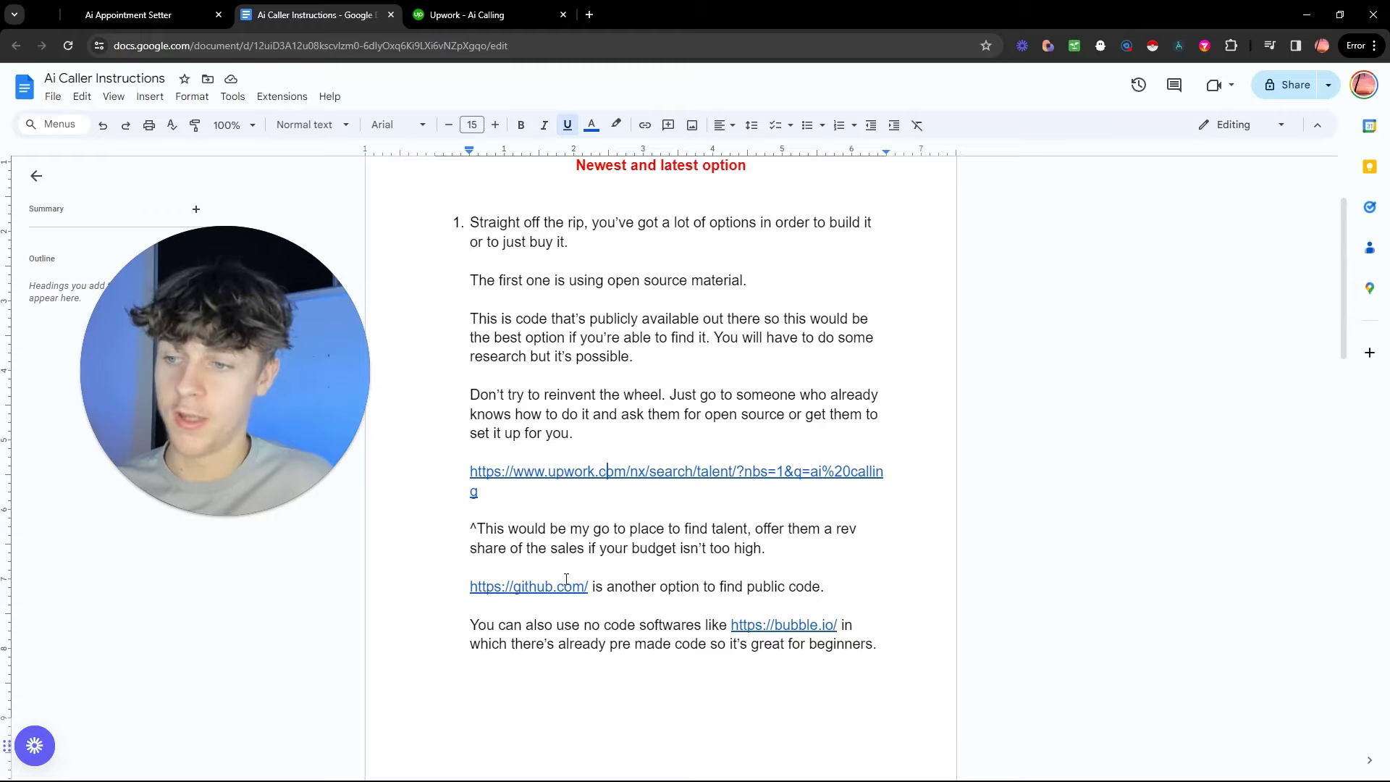
{"action": "left_click_drag", "start_coordinate": [824, 587], "coordinate": [642, 588]}
{"action": "left_click", "coordinate": [637, 588]}
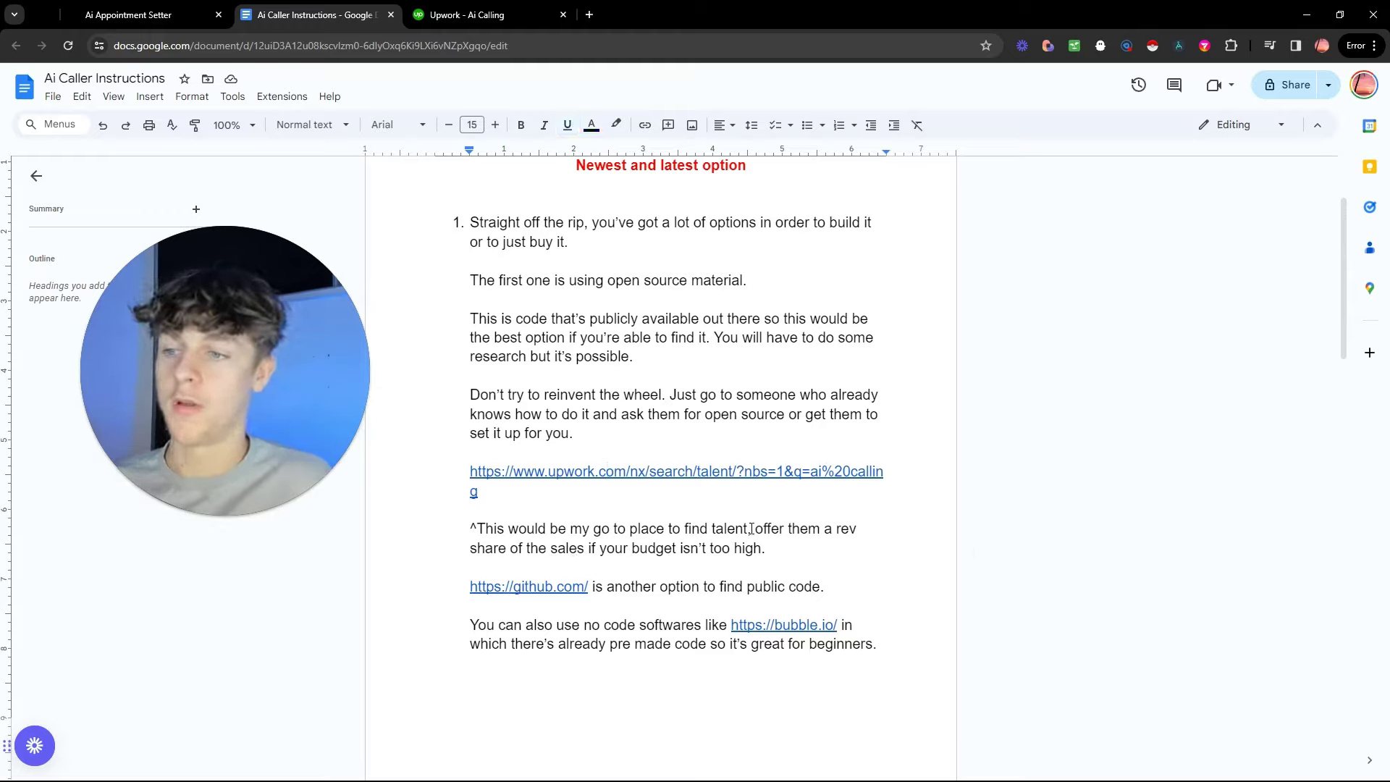
{"action": "left_click_drag", "start_coordinate": [751, 529], "coordinate": [631, 529]}
{"action": "left_click", "coordinate": [711, 529]}
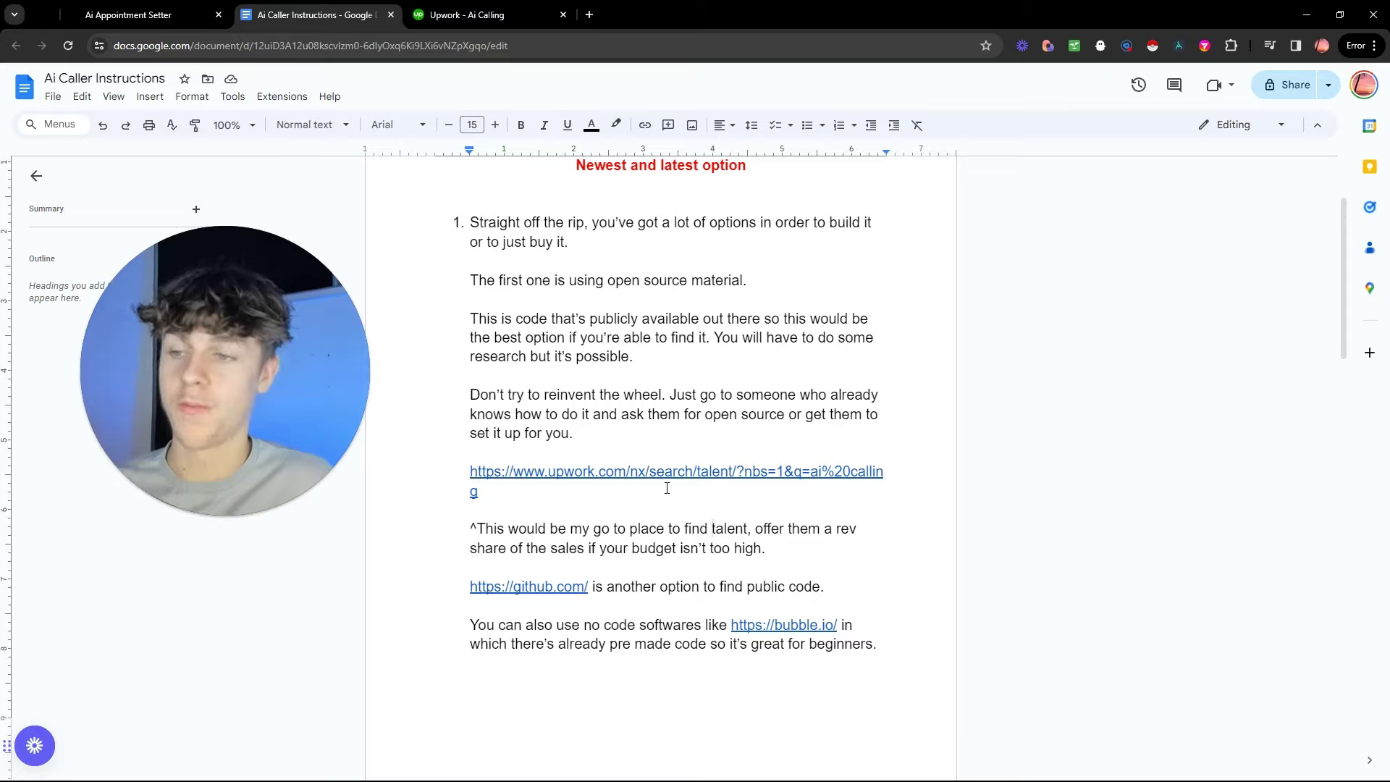
Step: Highlight the 'share of the sales' and no-code sentences, reading down to the synthflow.ai/pricing paragraph
{"action": "left_click_drag", "start_coordinate": [466, 549], "coordinate": [594, 558]}
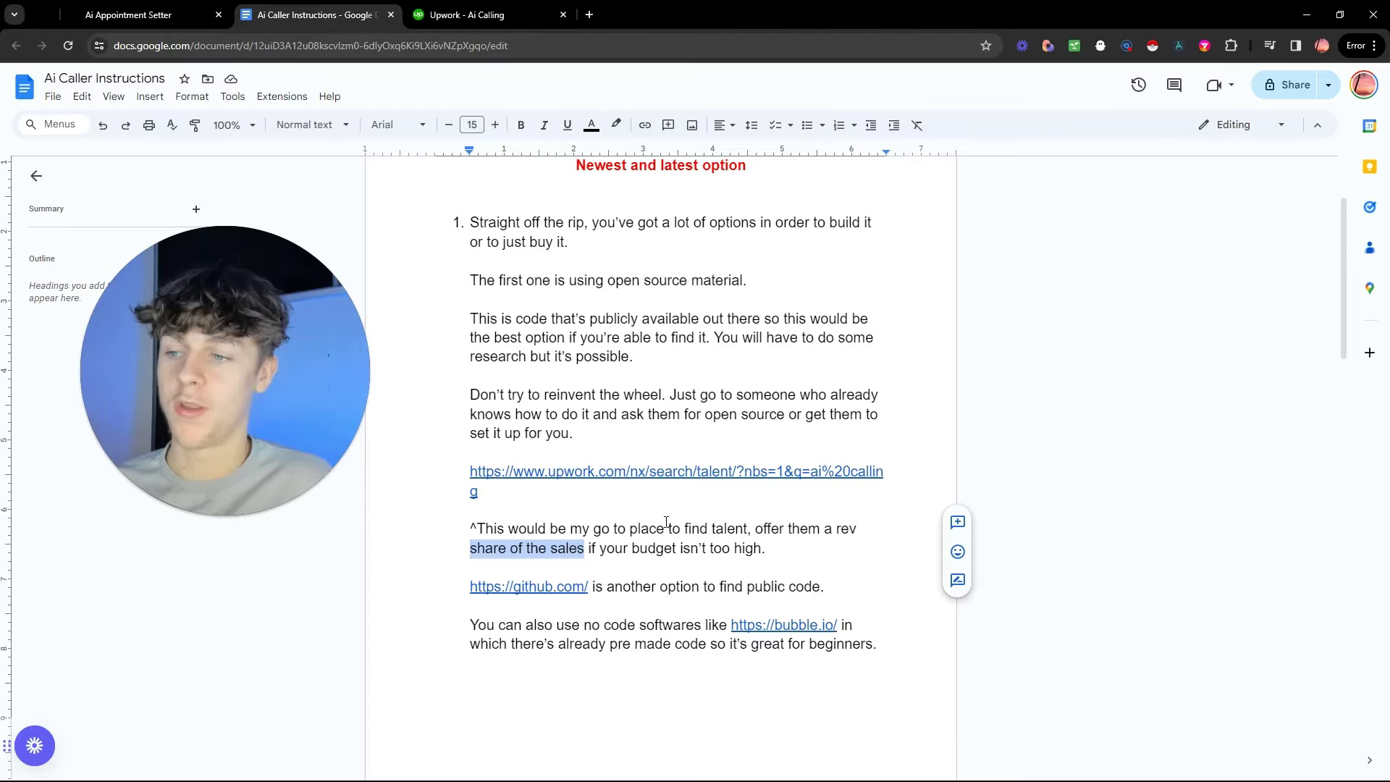
{"action": "scroll", "coordinate": [666, 521], "scroll_direction": "down", "scroll_amount": 1}
{"action": "left_click_drag", "start_coordinate": [563, 552], "coordinate": [701, 553]}
{"action": "left_click", "coordinate": [565, 552]}
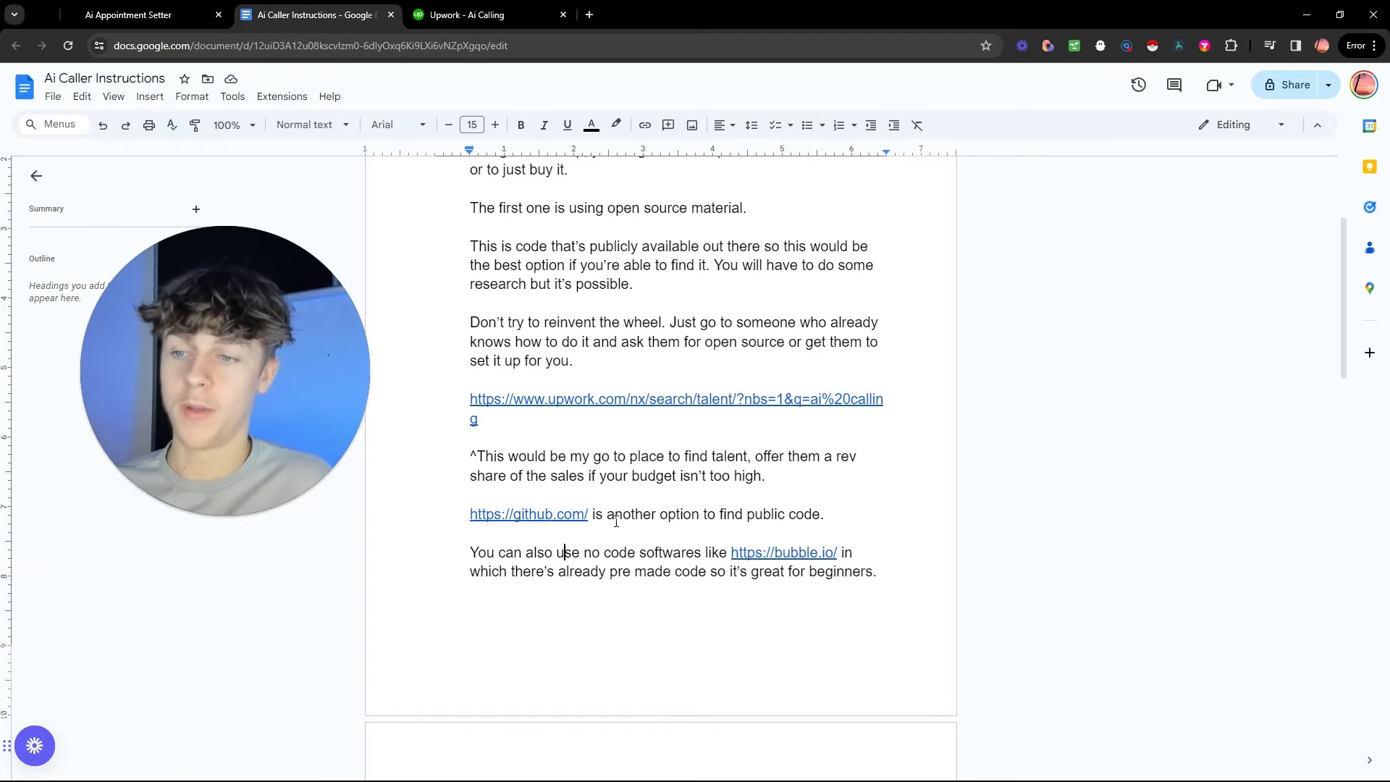
{"action": "scroll", "coordinate": [616, 528], "scroll_direction": "down", "scroll_amount": 1}
{"action": "scroll", "coordinate": [616, 528], "scroll_direction": "down", "scroll_amount": 3}
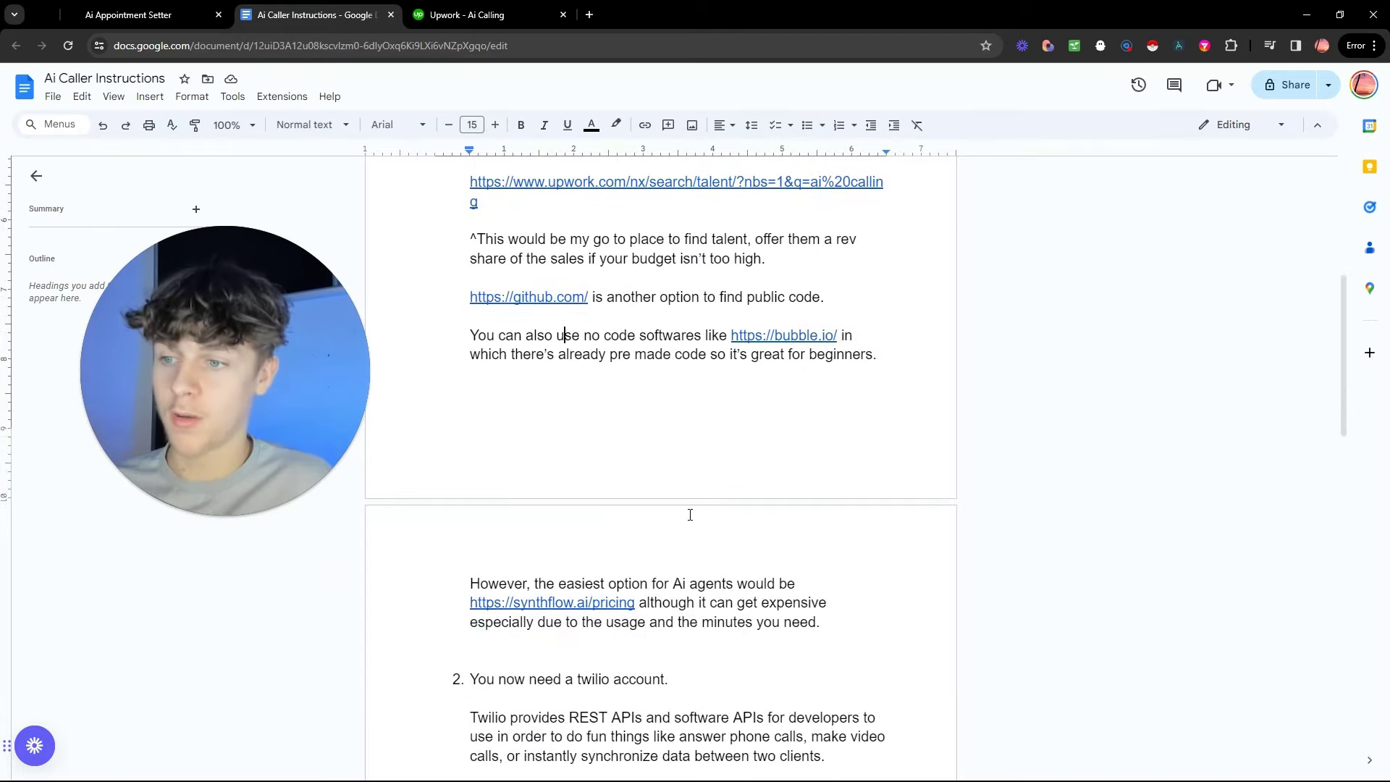
{"action": "scroll", "coordinate": [638, 523], "scroll_direction": "down", "scroll_amount": 1}
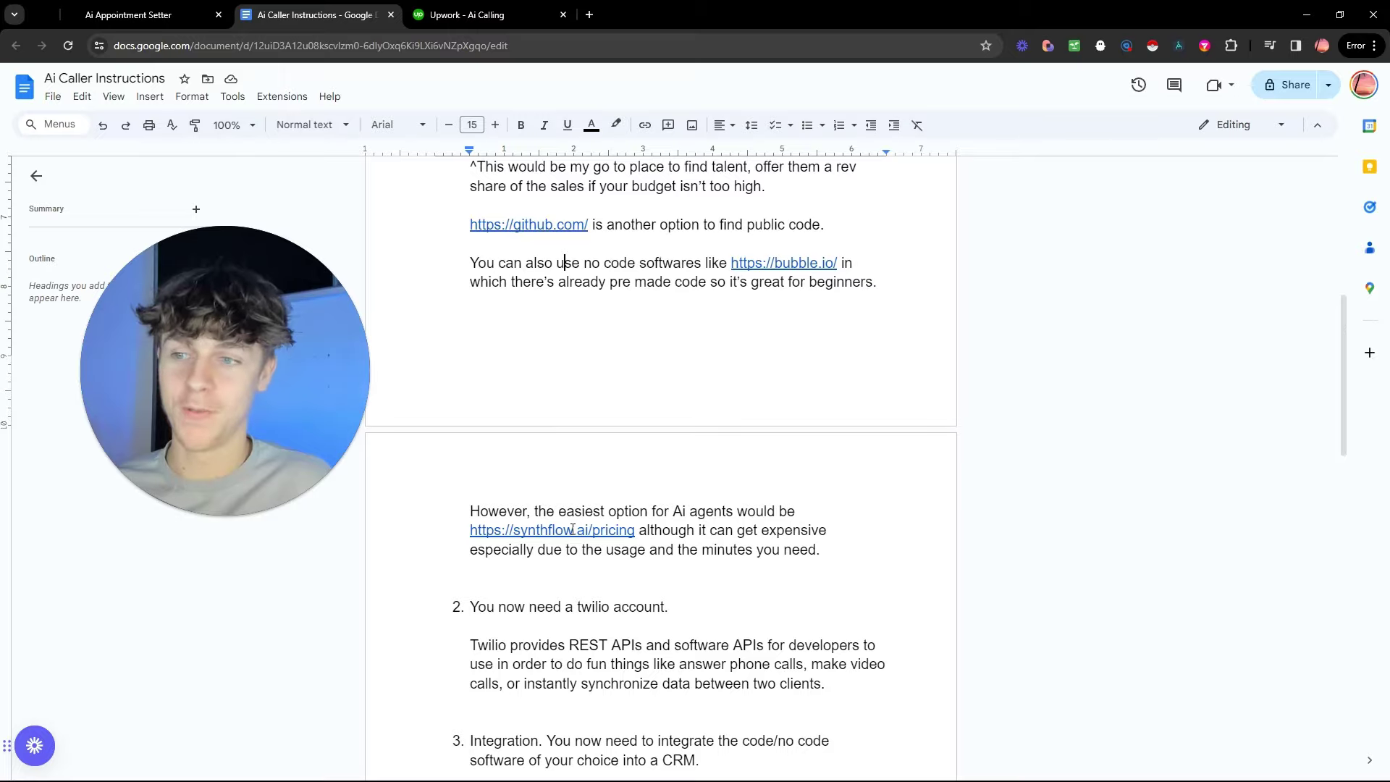
Step: Open the synthflow.ai/pricing page in a new tab from the document link
{"action": "left_click", "coordinate": [572, 529]}
{"action": "left_click", "coordinate": [565, 554]}
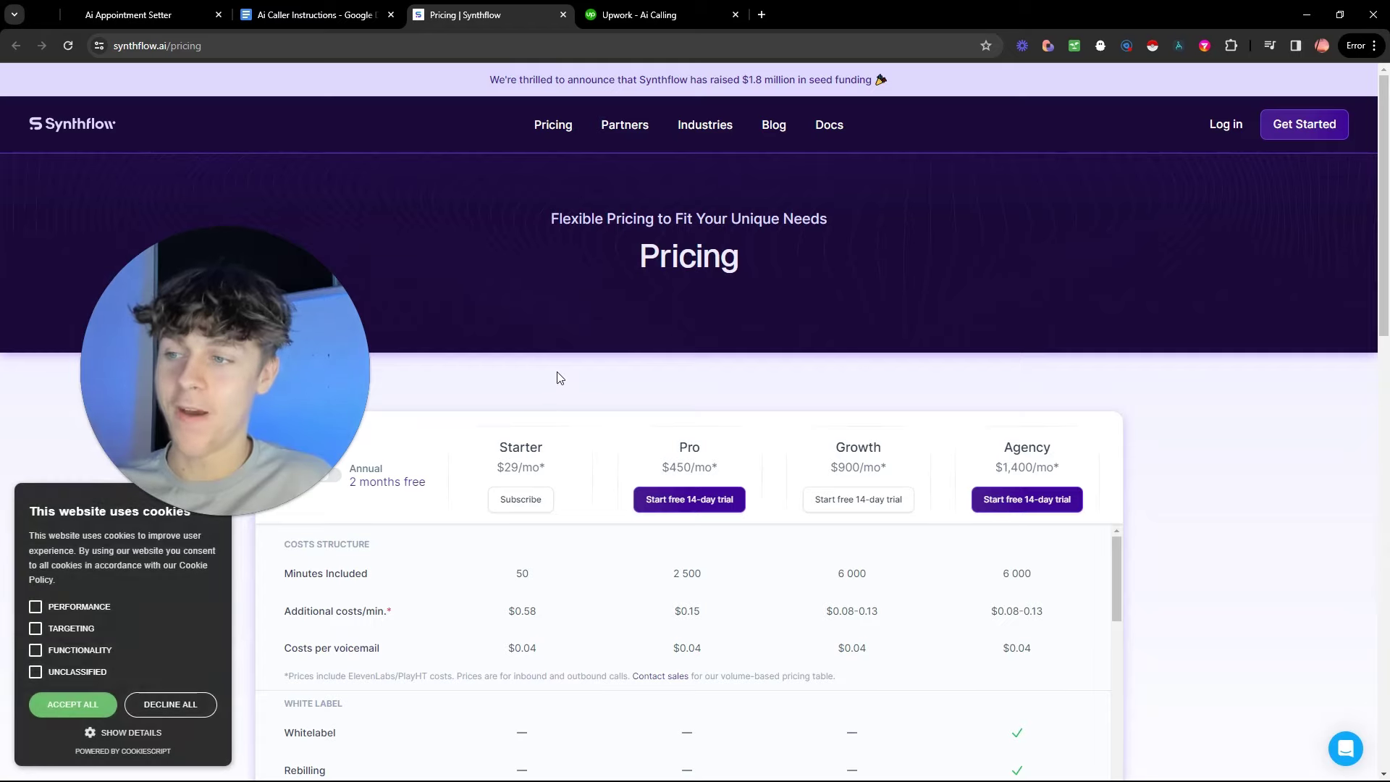
{"action": "scroll", "coordinate": [543, 456], "scroll_direction": "down", "scroll_amount": 1}
{"action": "left_click_drag", "start_coordinate": [283, 394], "coordinate": [219, 388]}
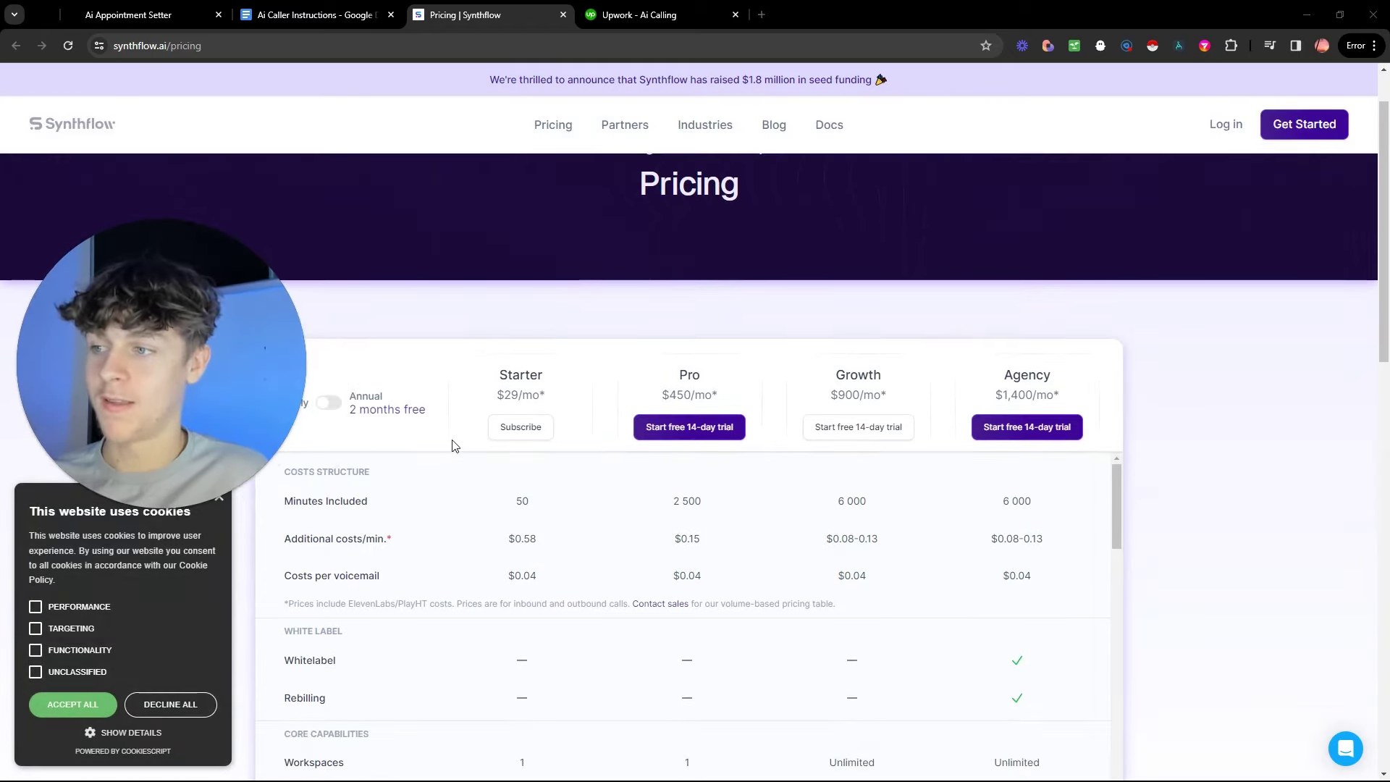
Step: Highlight the Starter plan's $29/mo price, 50 included minutes and $0.58 extra per-minute cost
{"action": "triple_click", "coordinate": [546, 396]}
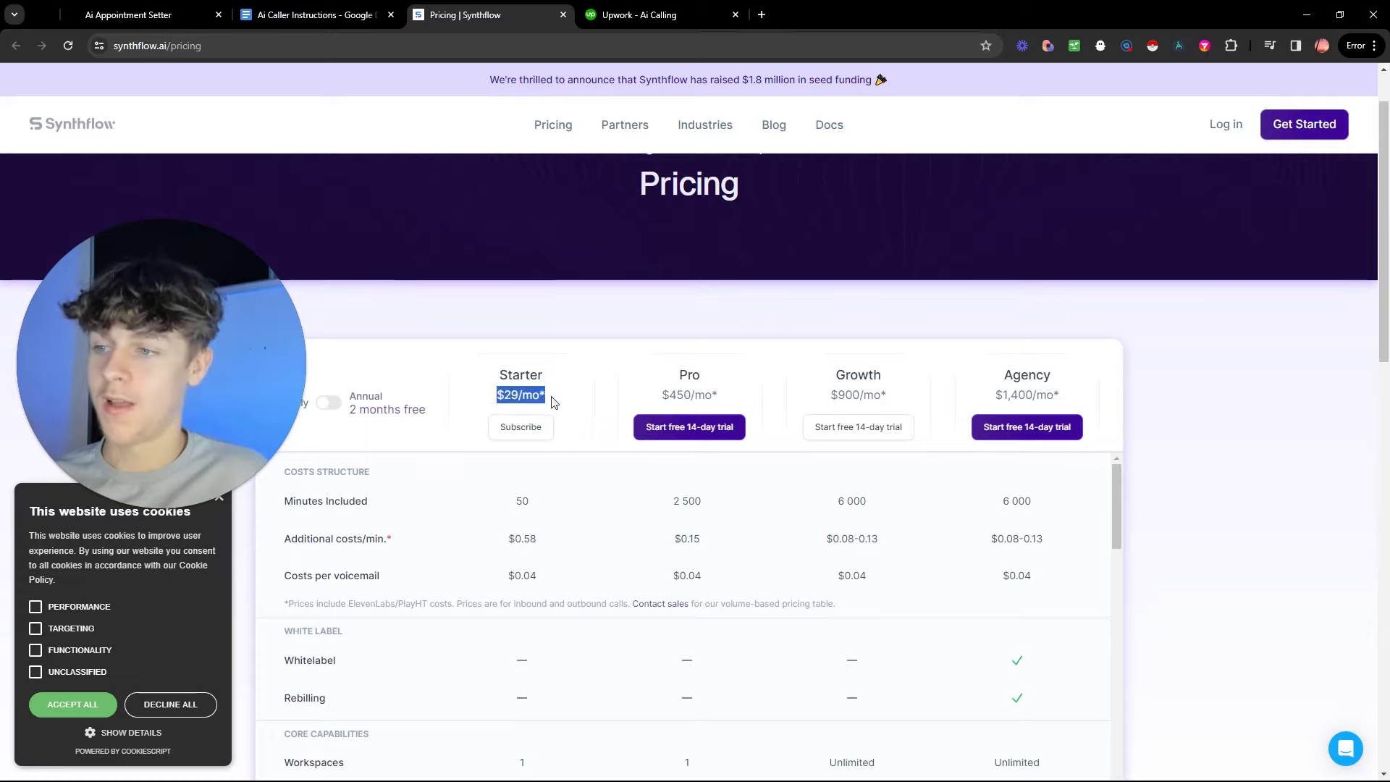
{"action": "double_click", "coordinate": [522, 501]}
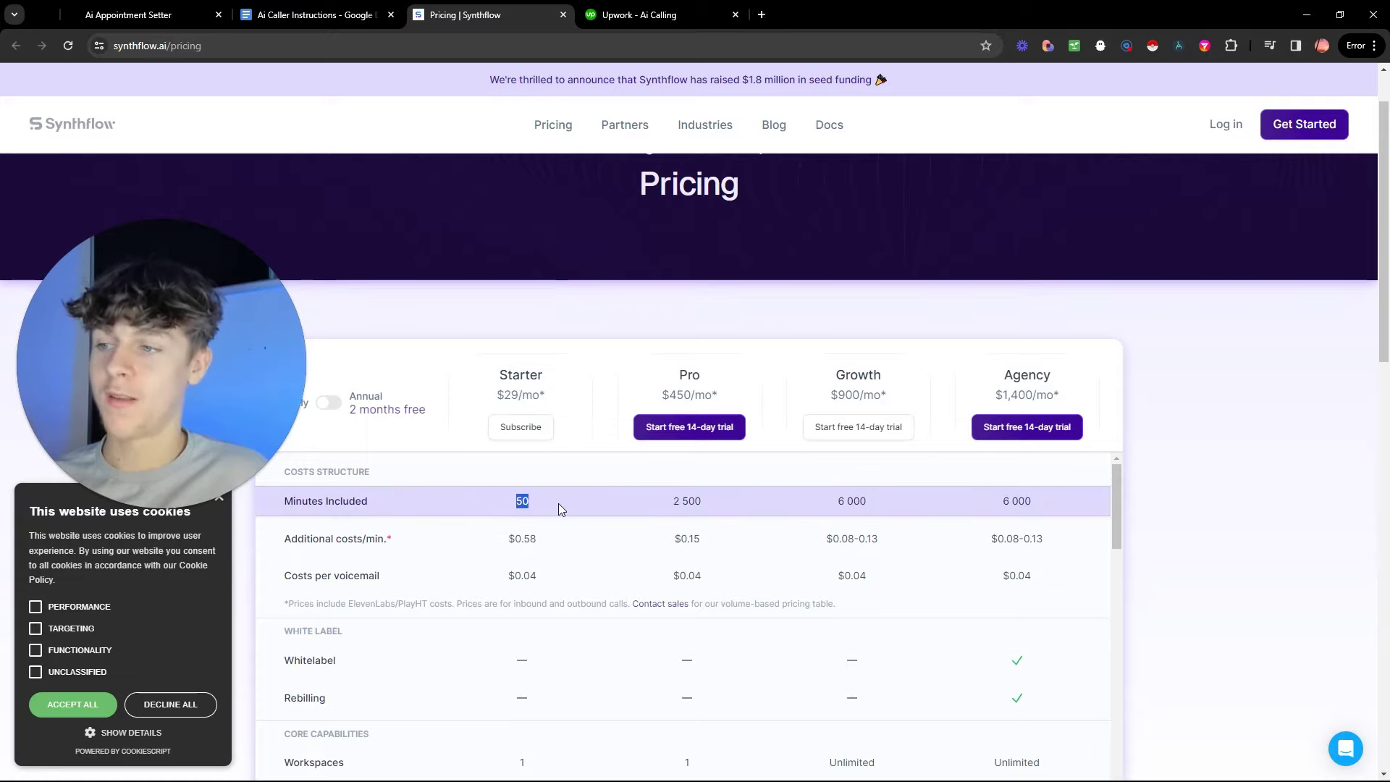
{"action": "left_click_drag", "start_coordinate": [491, 536], "coordinate": [566, 537]}
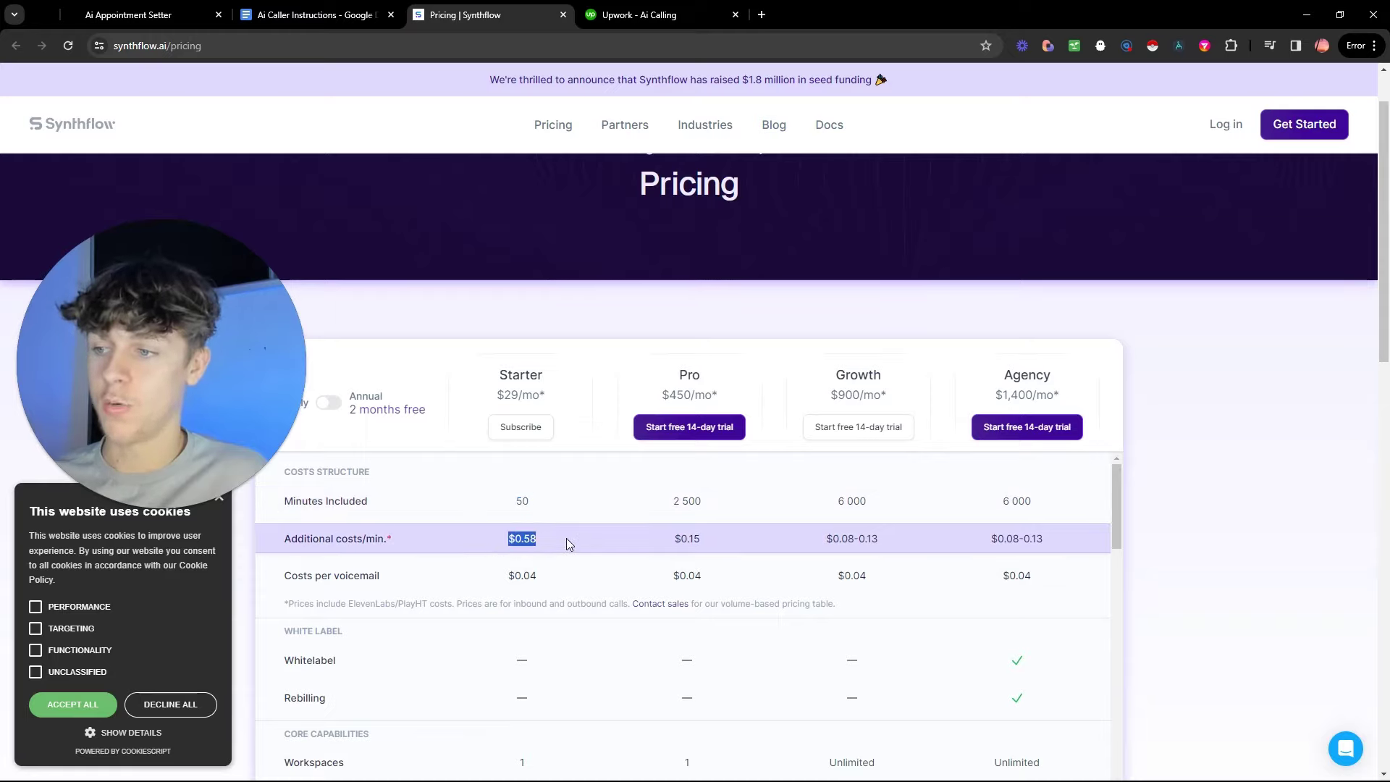
{"action": "left_click_drag", "start_coordinate": [501, 501], "coordinate": [543, 502]}
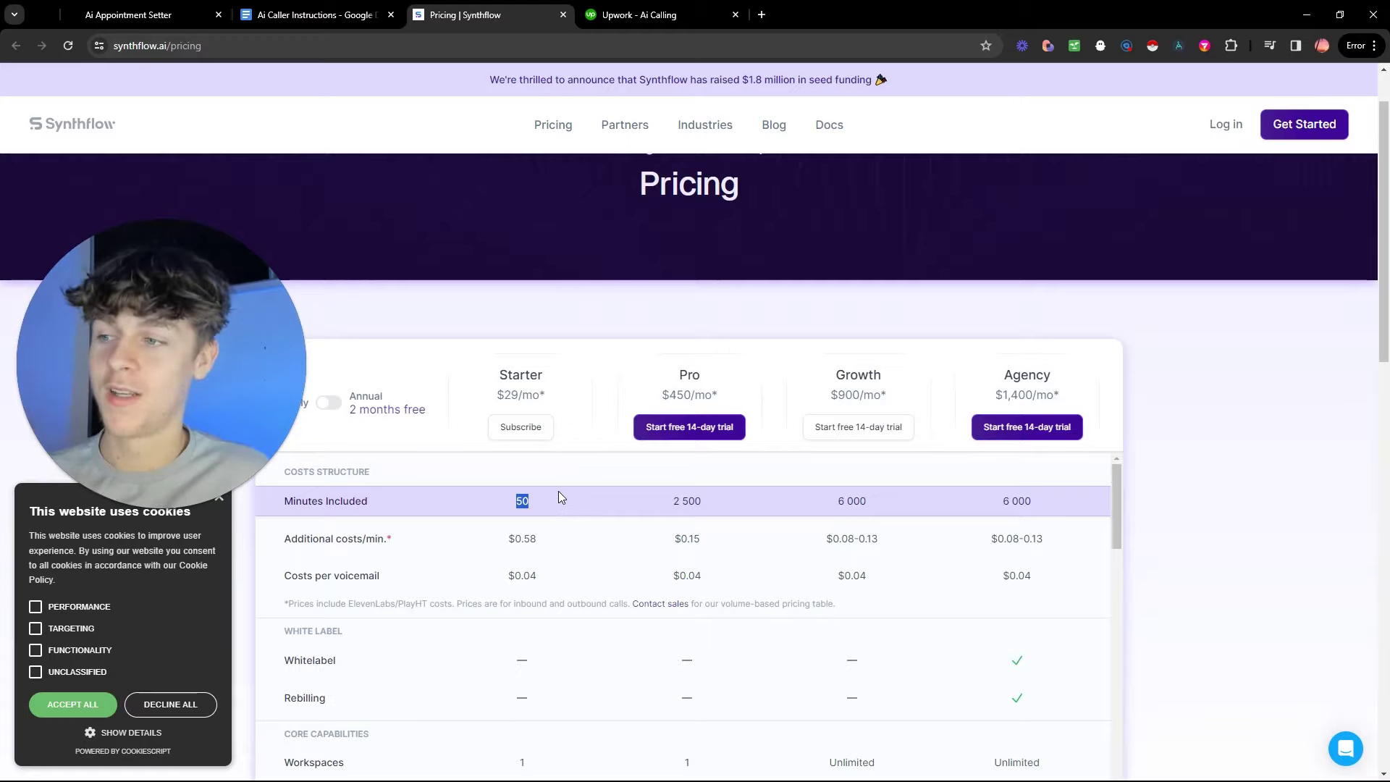
{"action": "scroll", "coordinate": [539, 517], "scroll_direction": "down", "scroll_amount": 3}
{"action": "scroll", "coordinate": [527, 549], "scroll_direction": "up", "scroll_amount": 3}
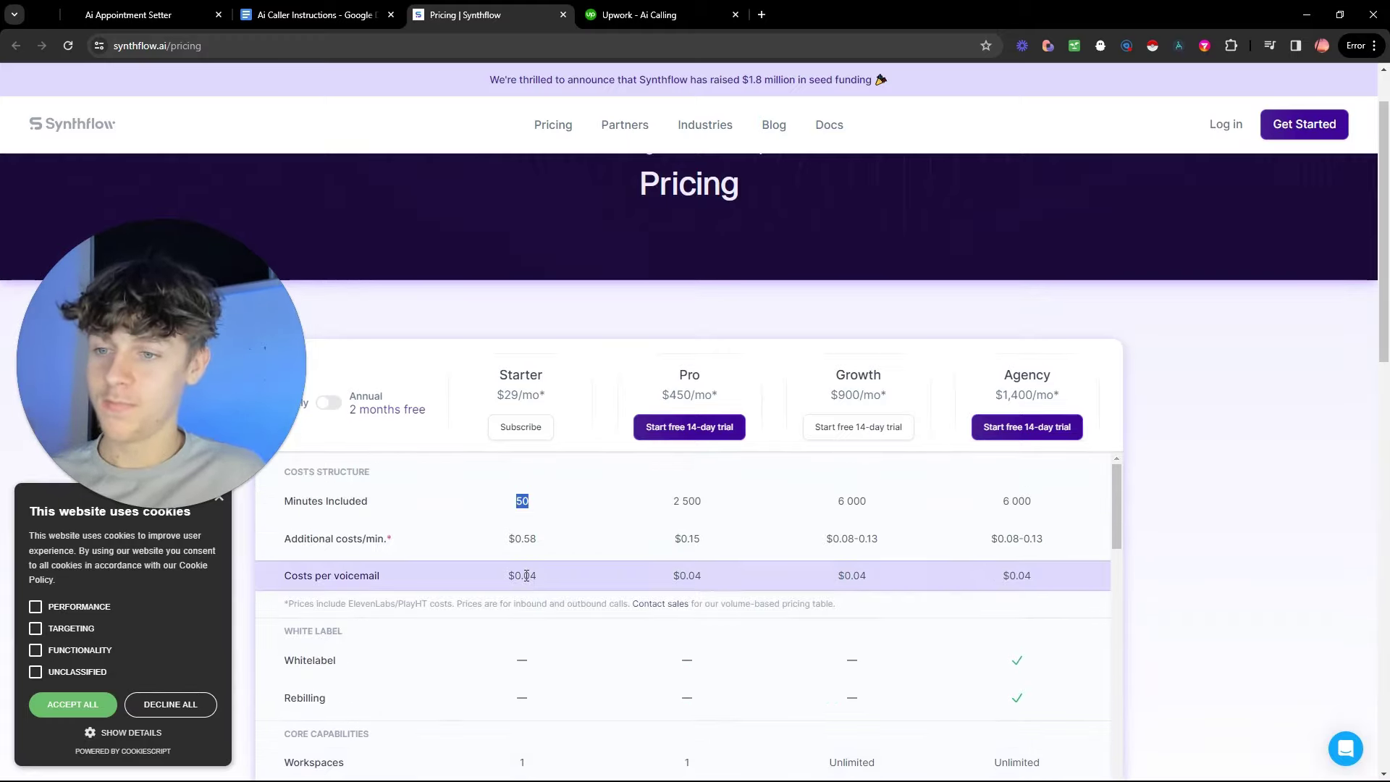
{"action": "scroll", "coordinate": [527, 561], "scroll_direction": "down", "scroll_amount": 5}
{"action": "scroll", "coordinate": [527, 573], "scroll_direction": "up", "scroll_amount": 3}
{"action": "scroll", "coordinate": [526, 573], "scroll_direction": "up", "scroll_amount": 3}
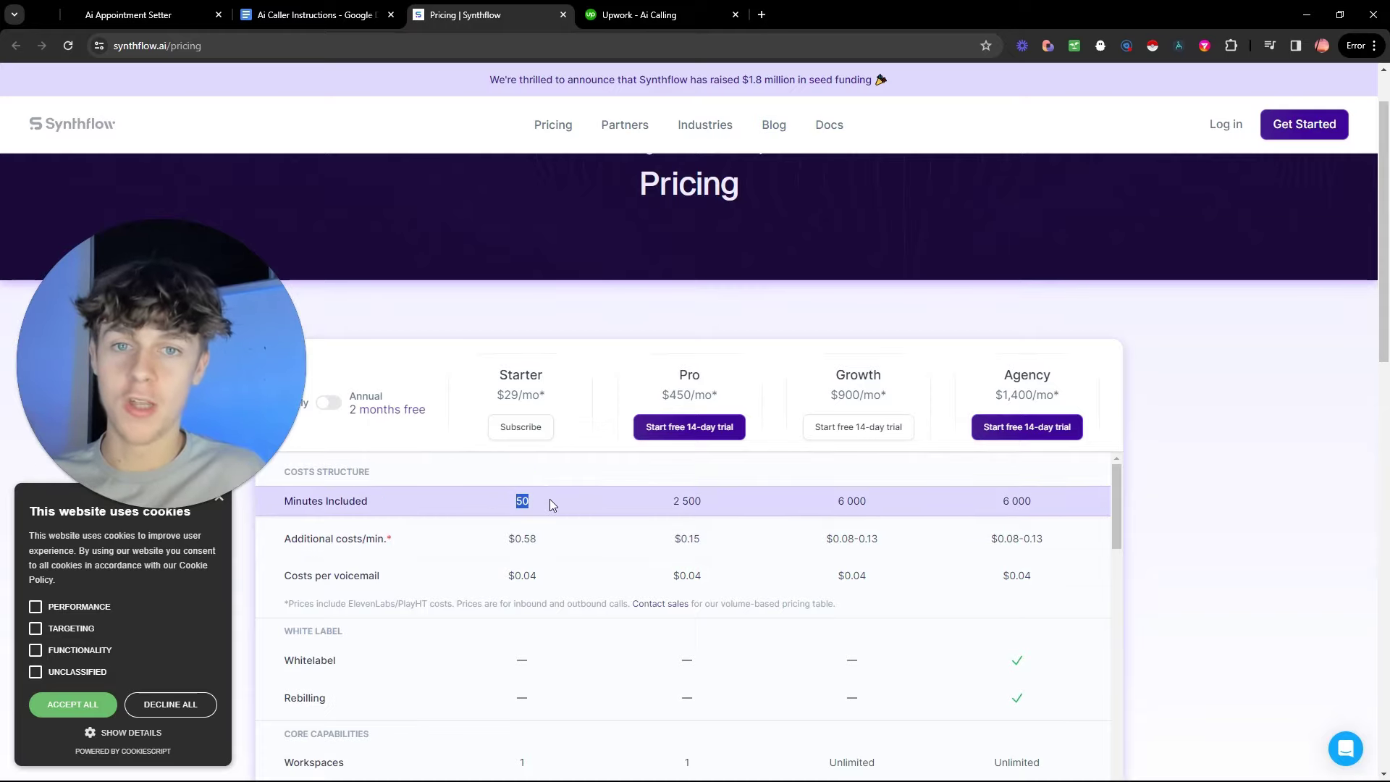
Step: Return to Ai Caller Instructions and highlight the Twilio paragraph in step 2
{"action": "left_click", "coordinate": [300, 16]}
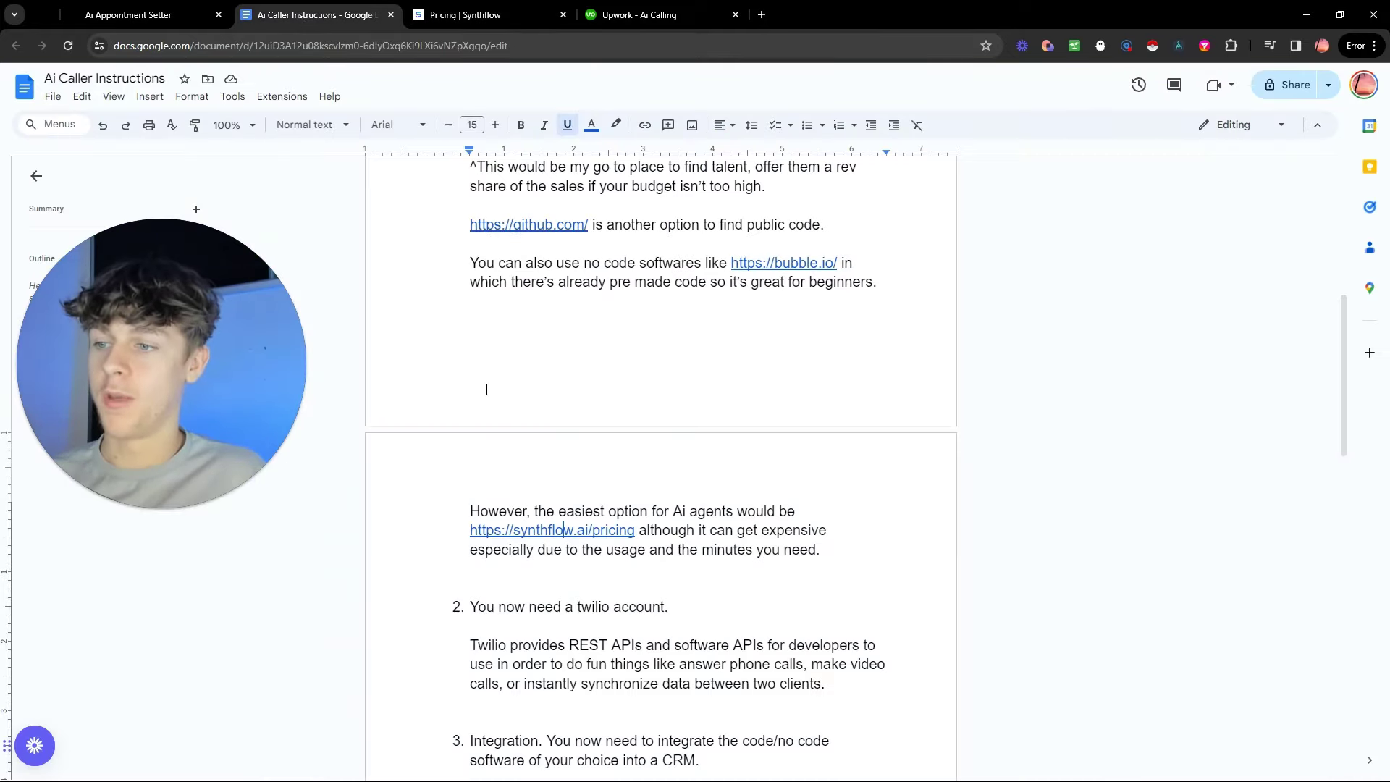
{"action": "scroll", "coordinate": [449, 463], "scroll_direction": "down", "scroll_amount": 2}
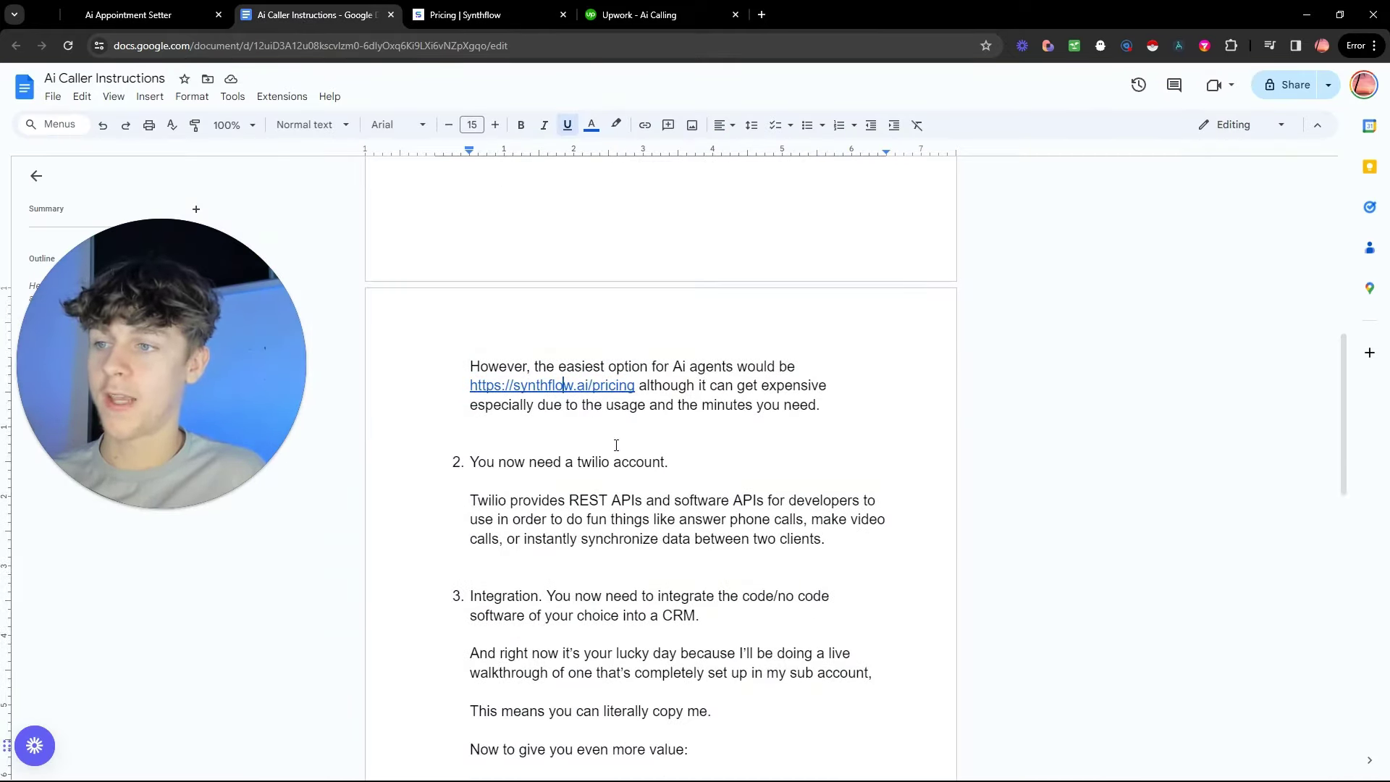
{"action": "scroll", "coordinate": [616, 445], "scroll_direction": "up", "scroll_amount": 6}
{"action": "scroll", "coordinate": [499, 428], "scroll_direction": "down", "scroll_amount": 4}
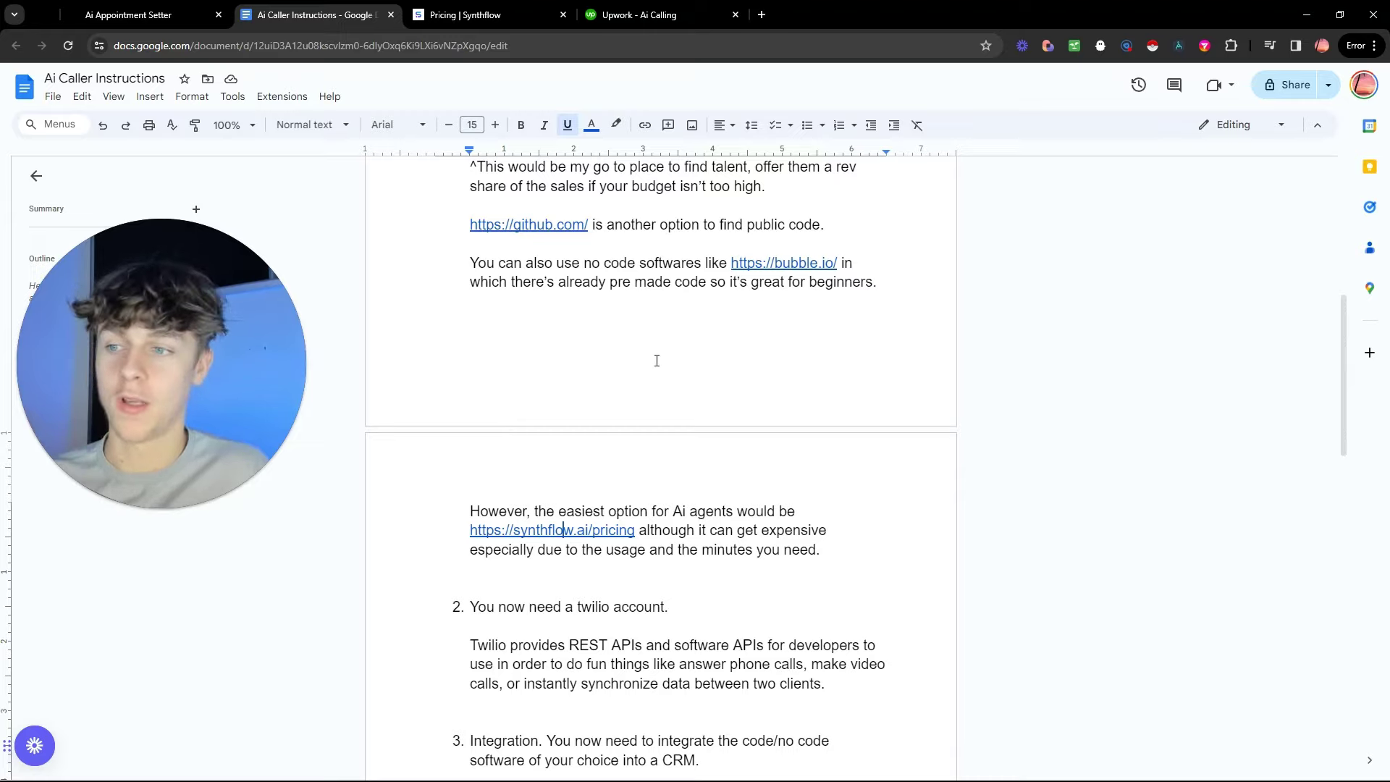
{"action": "scroll", "coordinate": [523, 443], "scroll_direction": "down", "scroll_amount": 1}
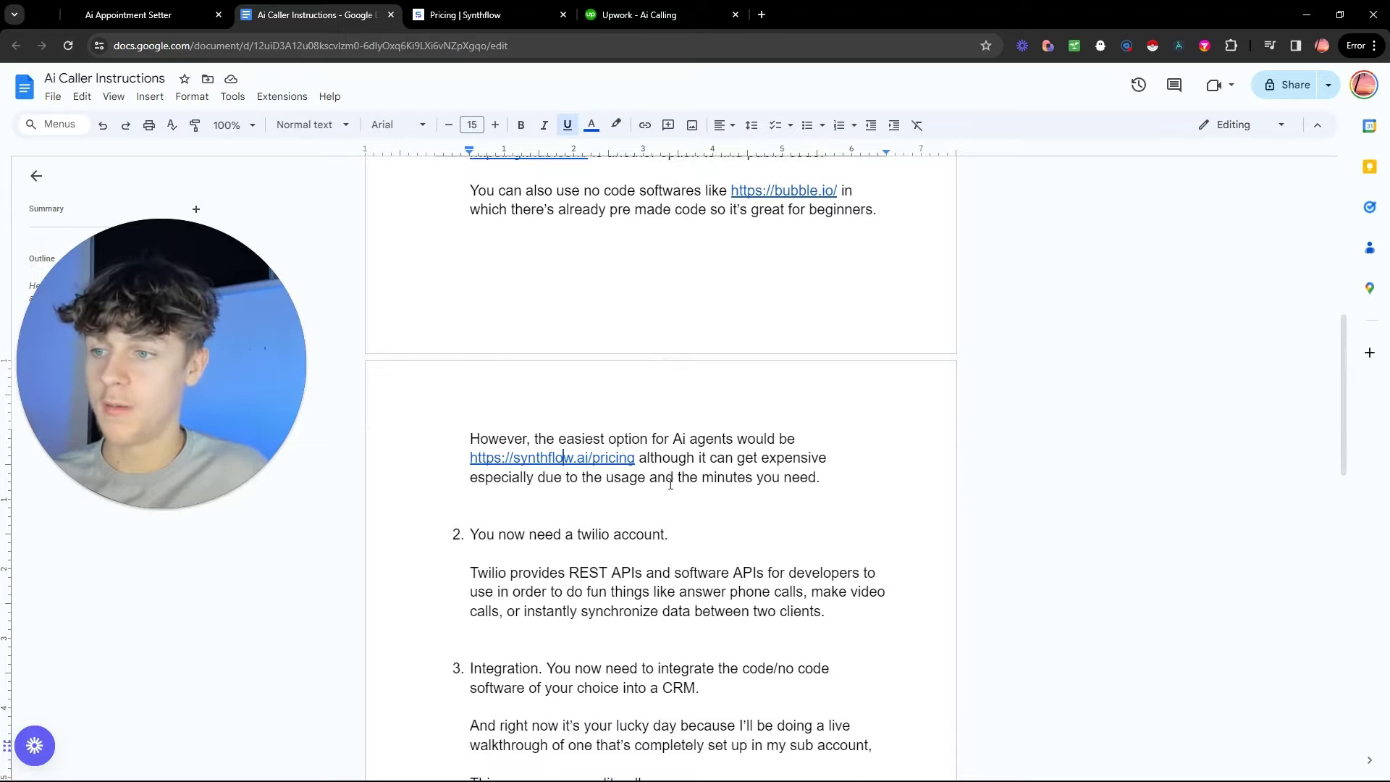
{"action": "scroll", "coordinate": [670, 484], "scroll_direction": "down", "scroll_amount": 1}
{"action": "left_click_drag", "start_coordinate": [469, 463], "coordinate": [697, 464]}
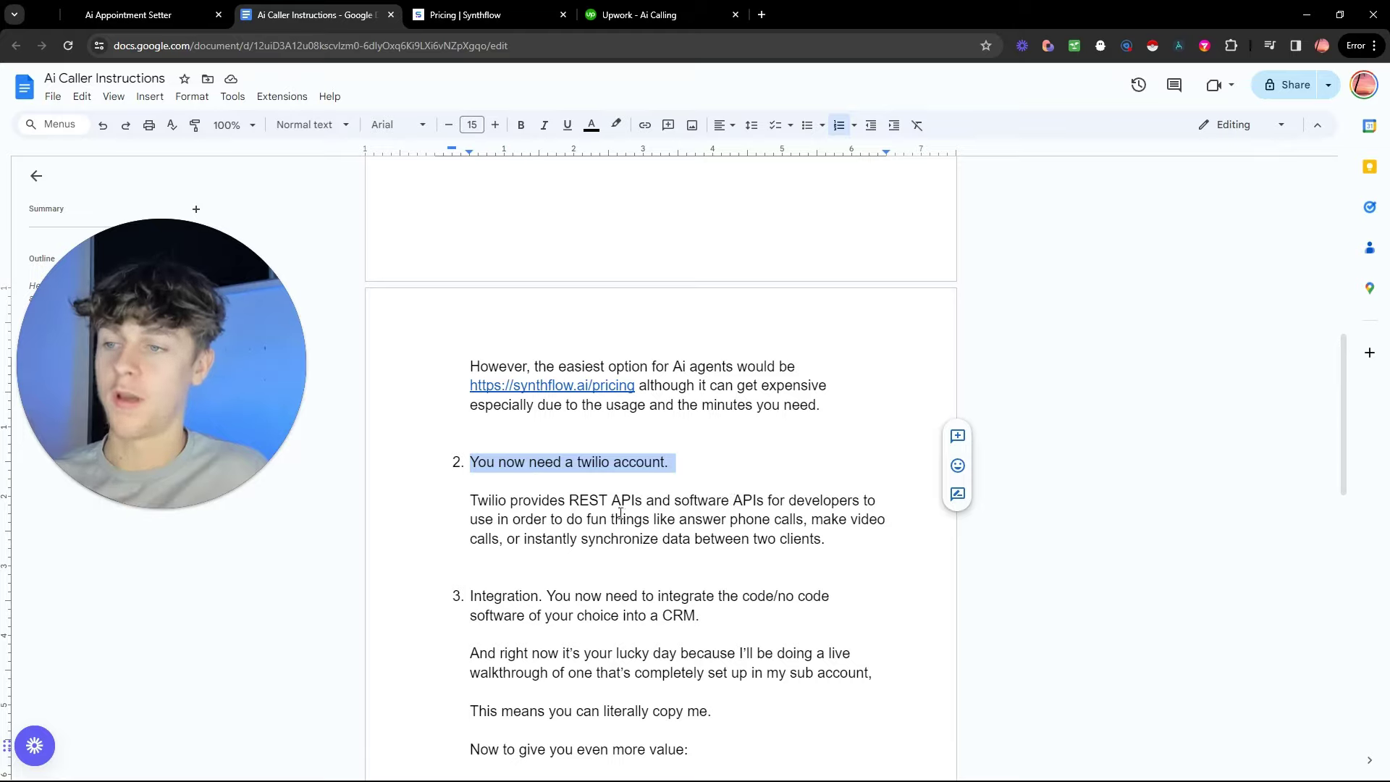
{"action": "left_click_drag", "start_coordinate": [598, 520], "coordinate": [782, 518]}
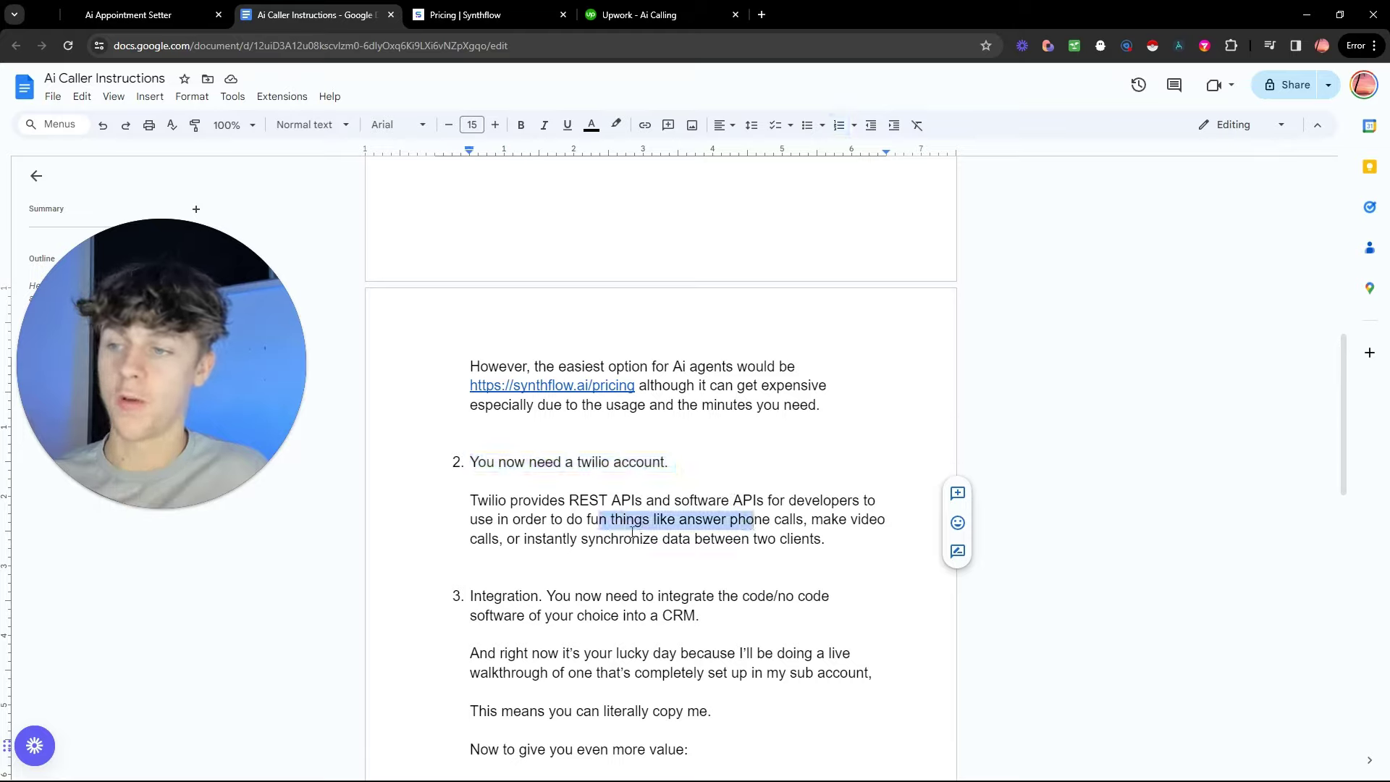
{"action": "left_click_drag", "start_coordinate": [470, 500], "coordinate": [549, 466]}
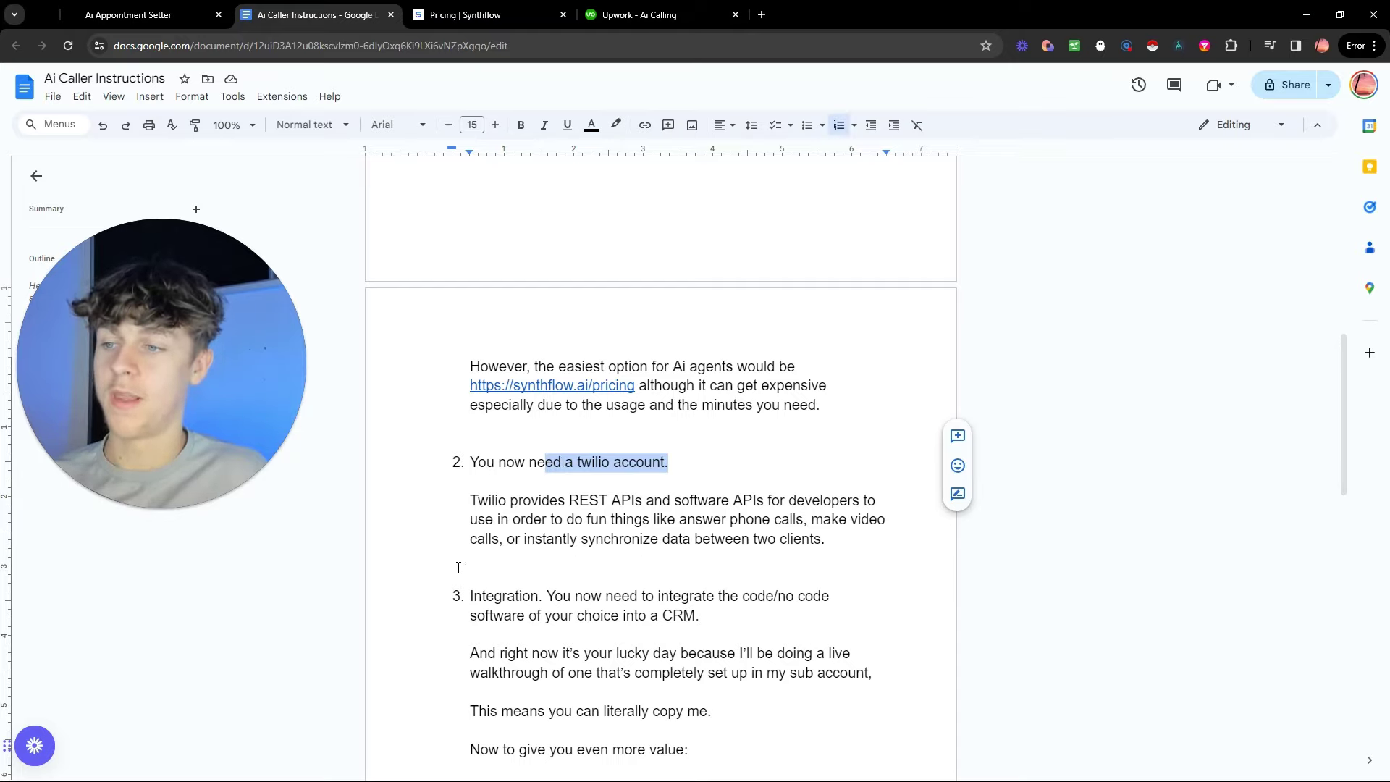
Step: Highlight 'CRM' in step 3 and bring the HighLevel contacts window over the document
{"action": "scroll", "coordinate": [471, 567], "scroll_direction": "down", "scroll_amount": 1}
{"action": "scroll", "coordinate": [510, 386], "scroll_direction": "up", "scroll_amount": 4}
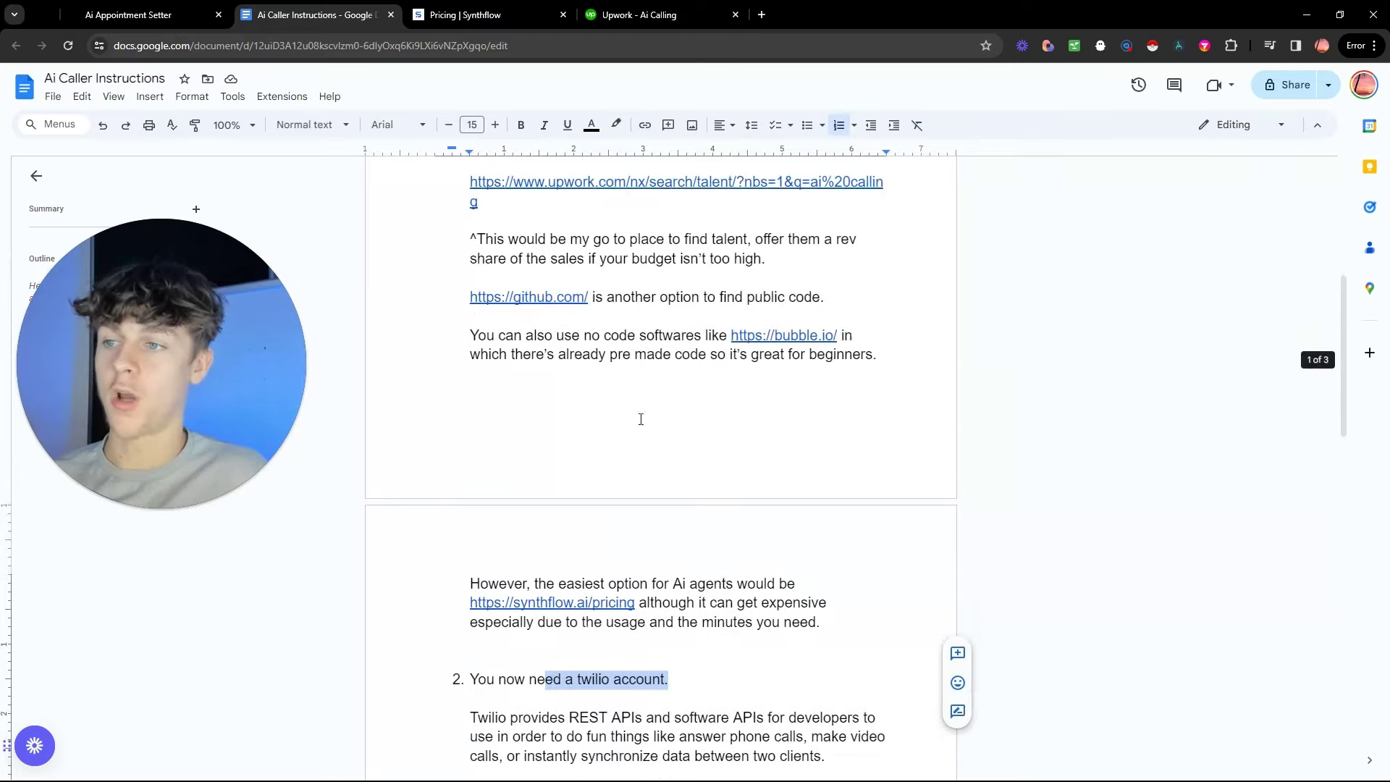
{"action": "scroll", "coordinate": [565, 394], "scroll_direction": "down", "scroll_amount": 4}
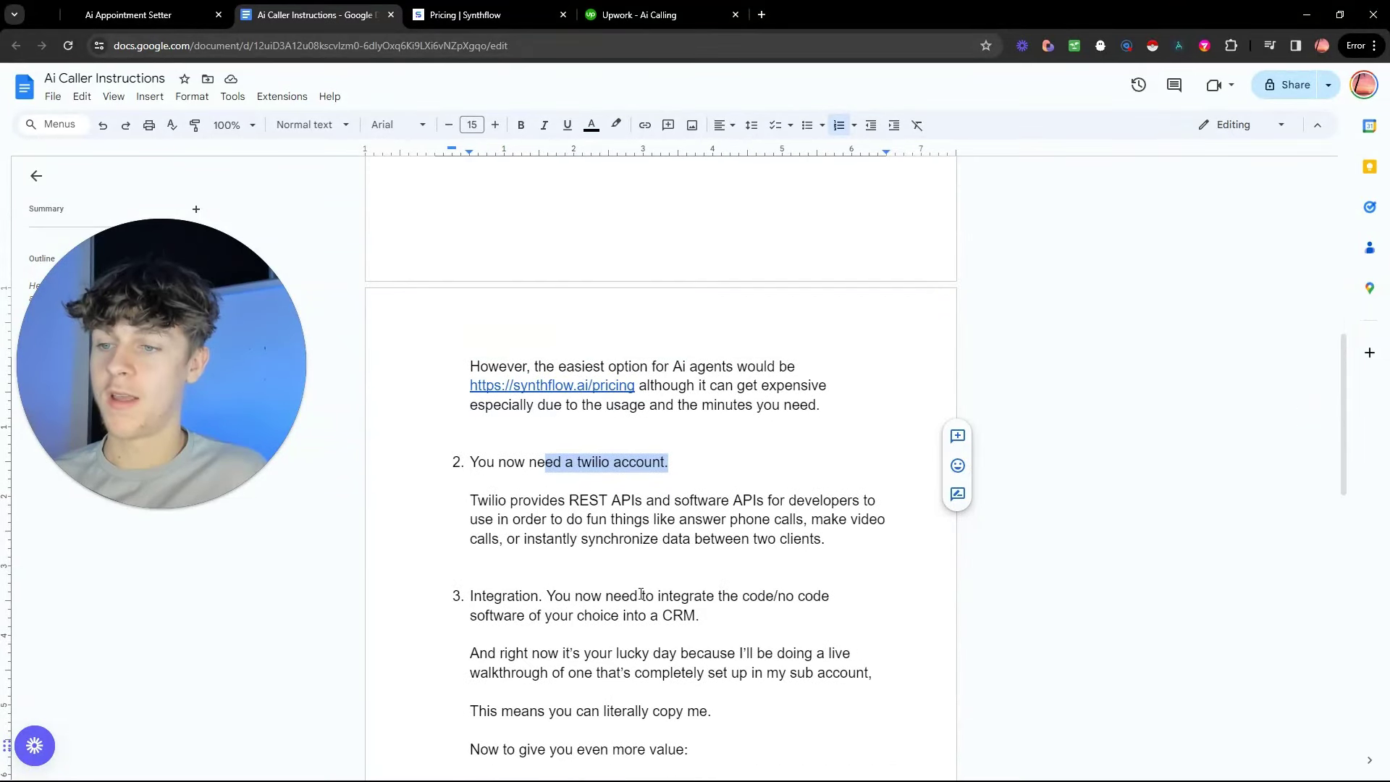
{"action": "left_click_drag", "start_coordinate": [660, 545], "coordinate": [722, 545]}
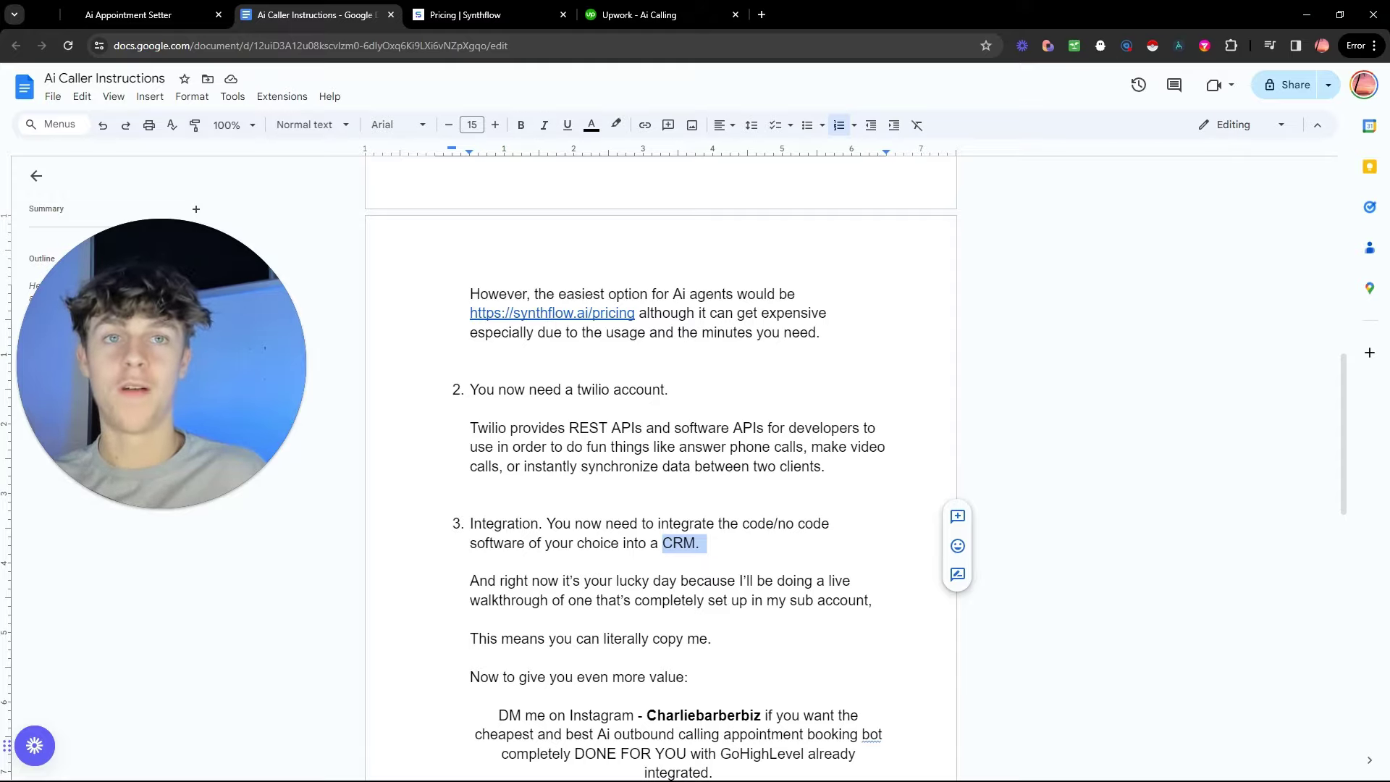
{"action": "left_click_drag", "start_coordinate": [1389, 28], "coordinate": [283, 28]}
Step: Maximize HighLevel and open Cold Call Appointment setter #1 from Automation's Drip Outbound Campaign folder
{"action": "left_click", "coordinate": [1286, 14]}
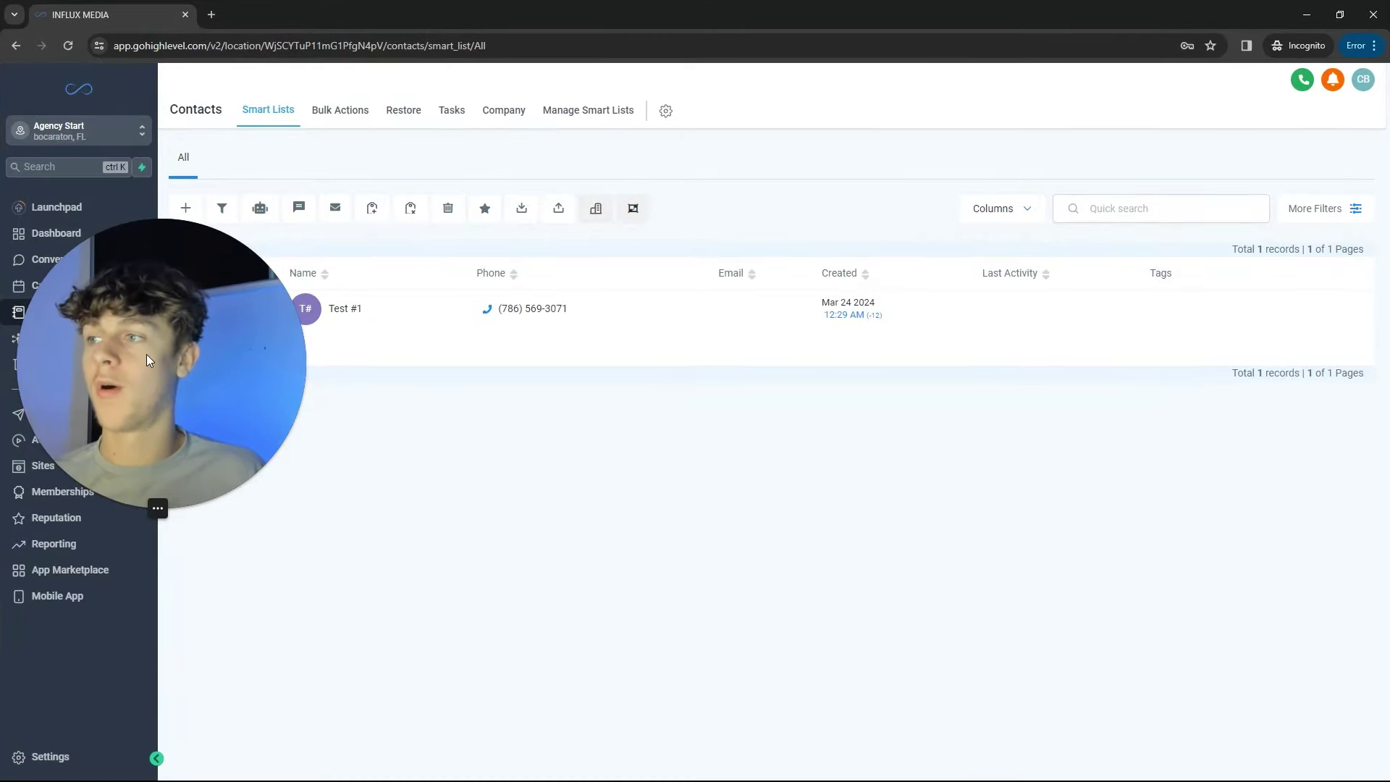
{"action": "left_click_drag", "start_coordinate": [148, 360], "coordinate": [1170, 527]}
{"action": "left_click", "coordinate": [74, 441]}
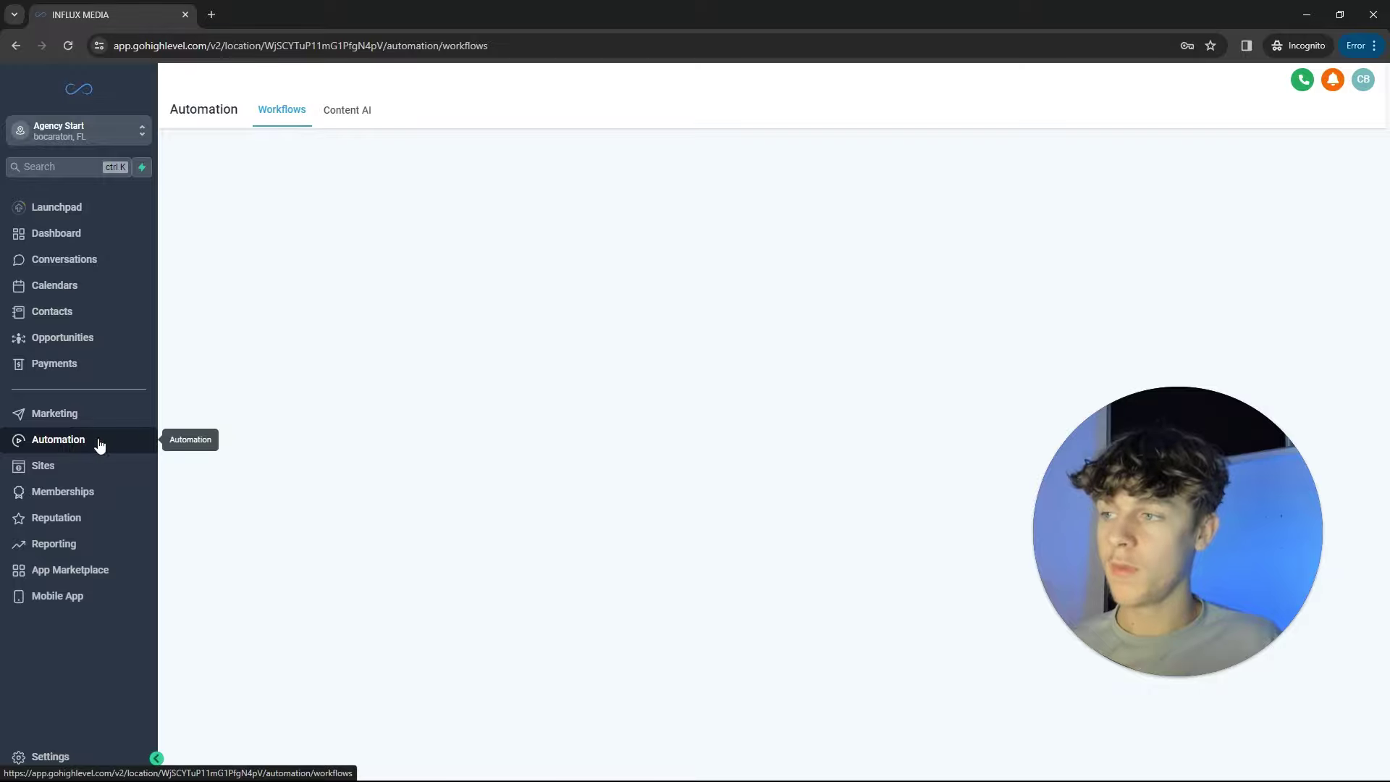
{"action": "left_click", "coordinate": [1157, 597]}
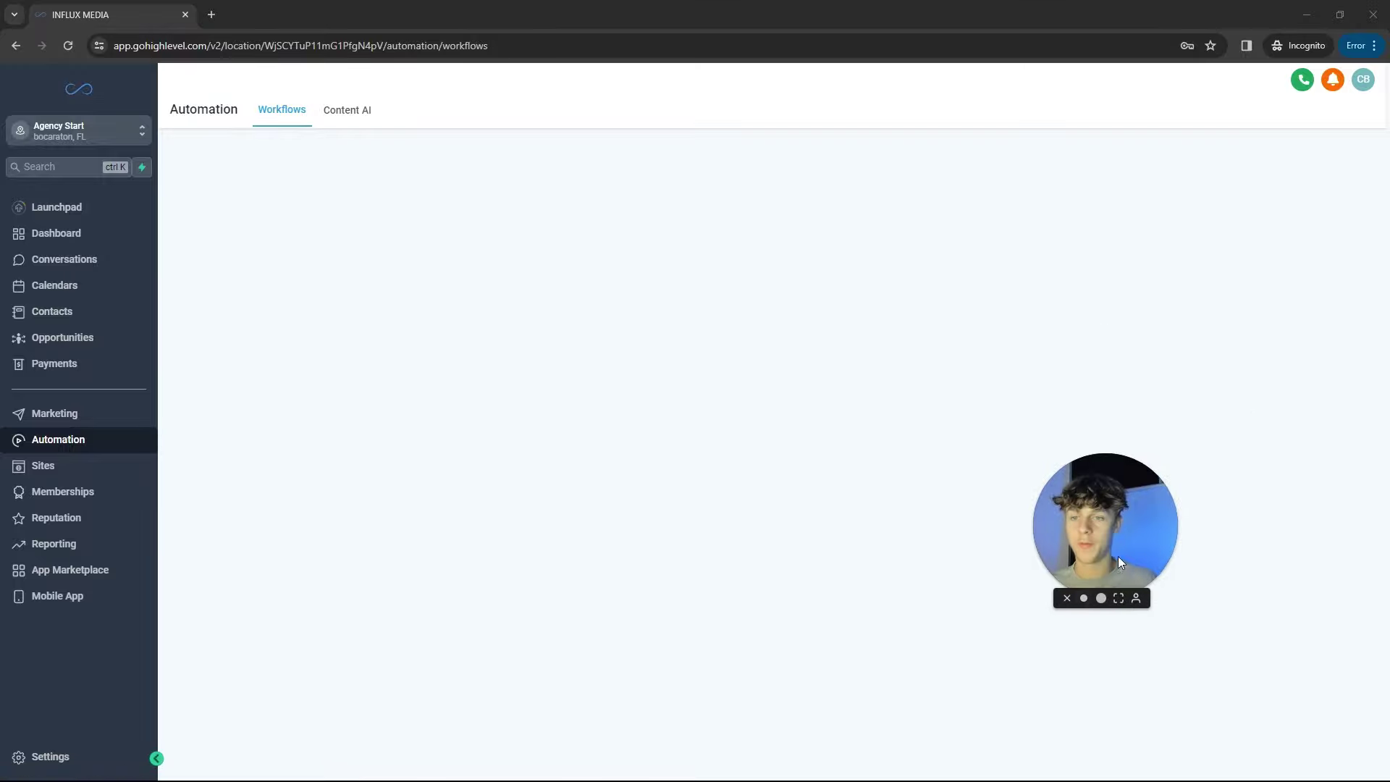
{"action": "left_click_drag", "start_coordinate": [1117, 556], "coordinate": [1261, 250]}
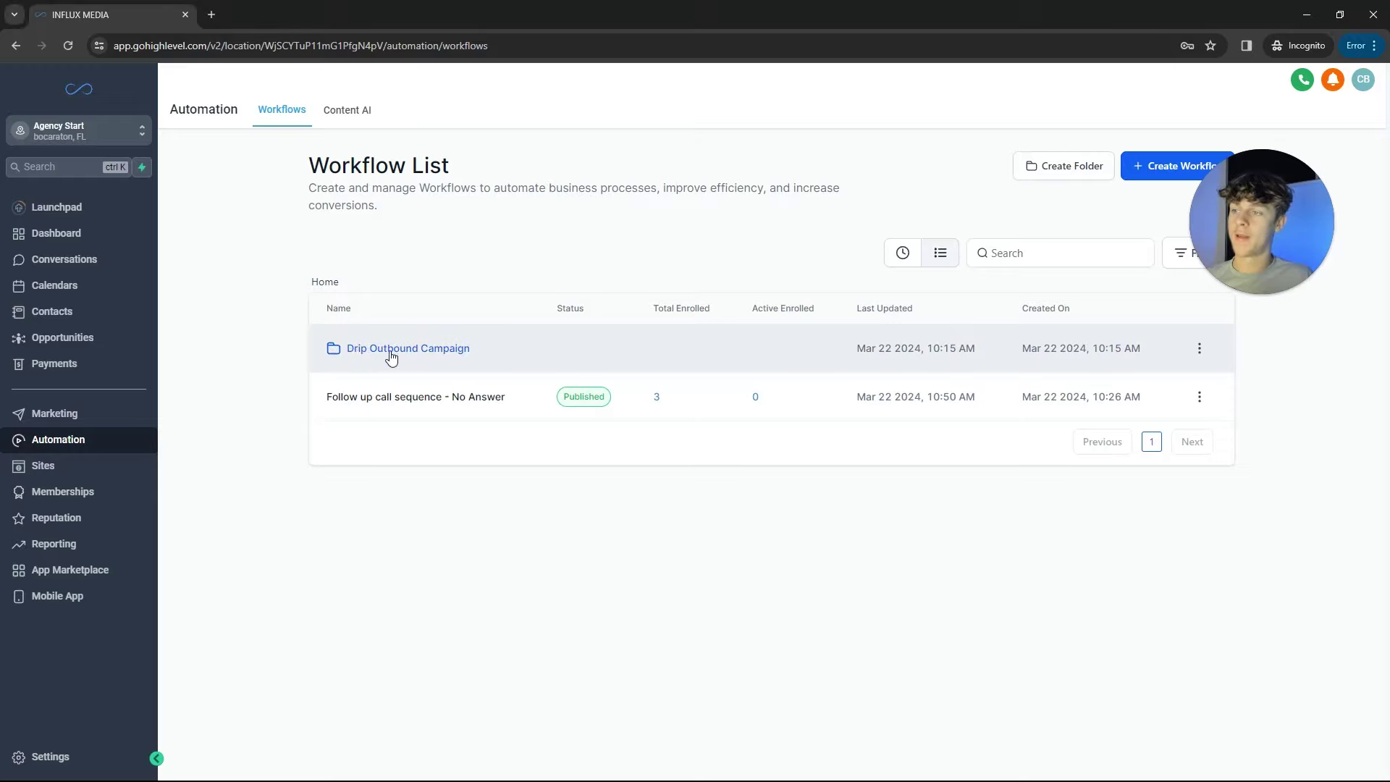
{"action": "left_click", "coordinate": [391, 353]}
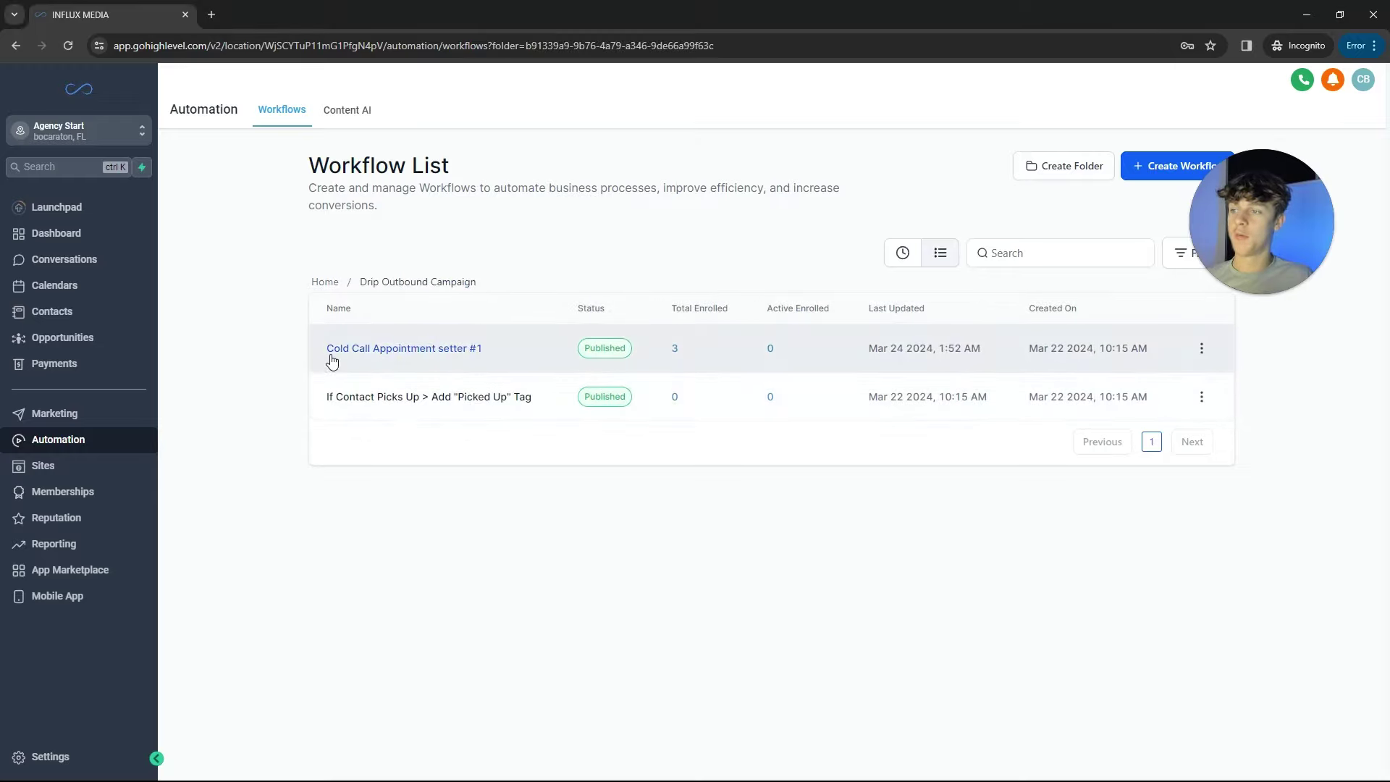
{"action": "left_click", "coordinate": [383, 353]}
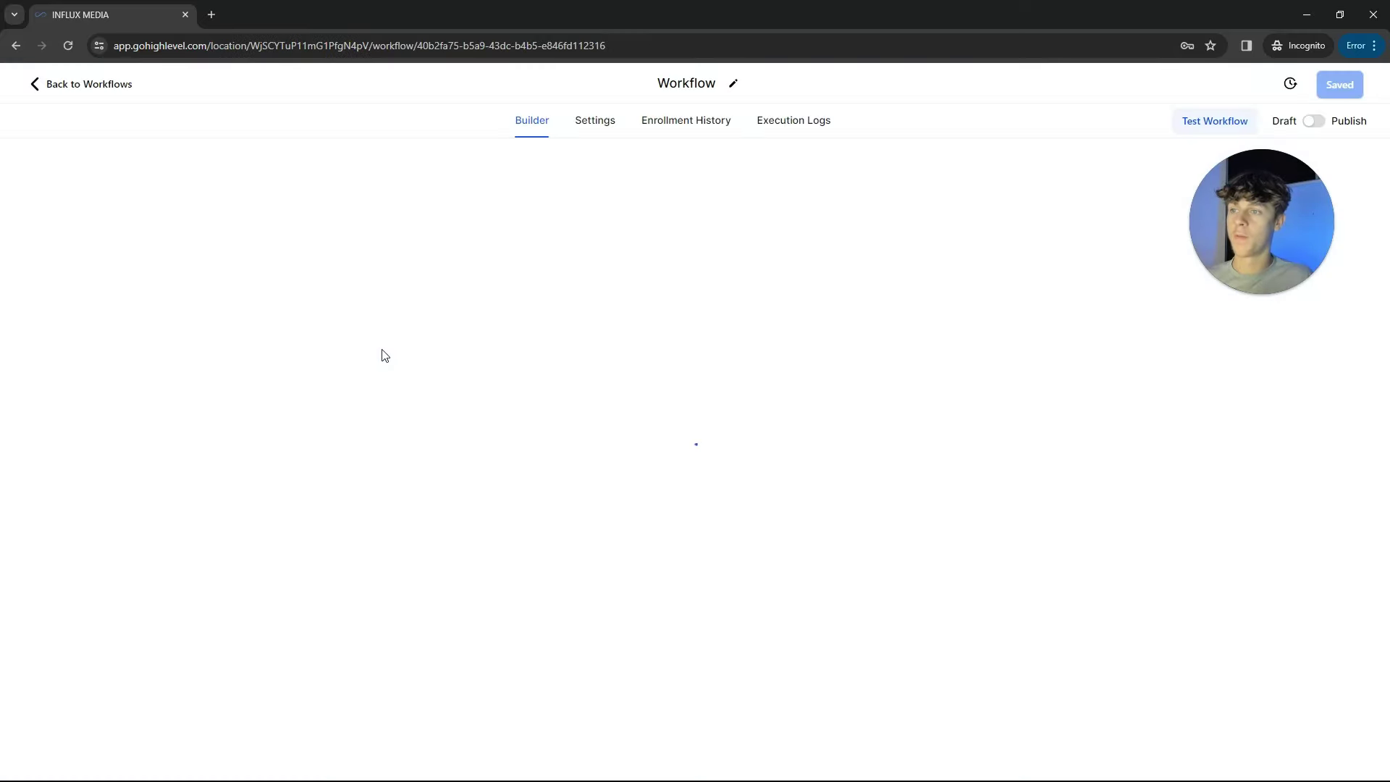
{"action": "left_click_drag", "start_coordinate": [1220, 223], "coordinate": [1066, 280]}
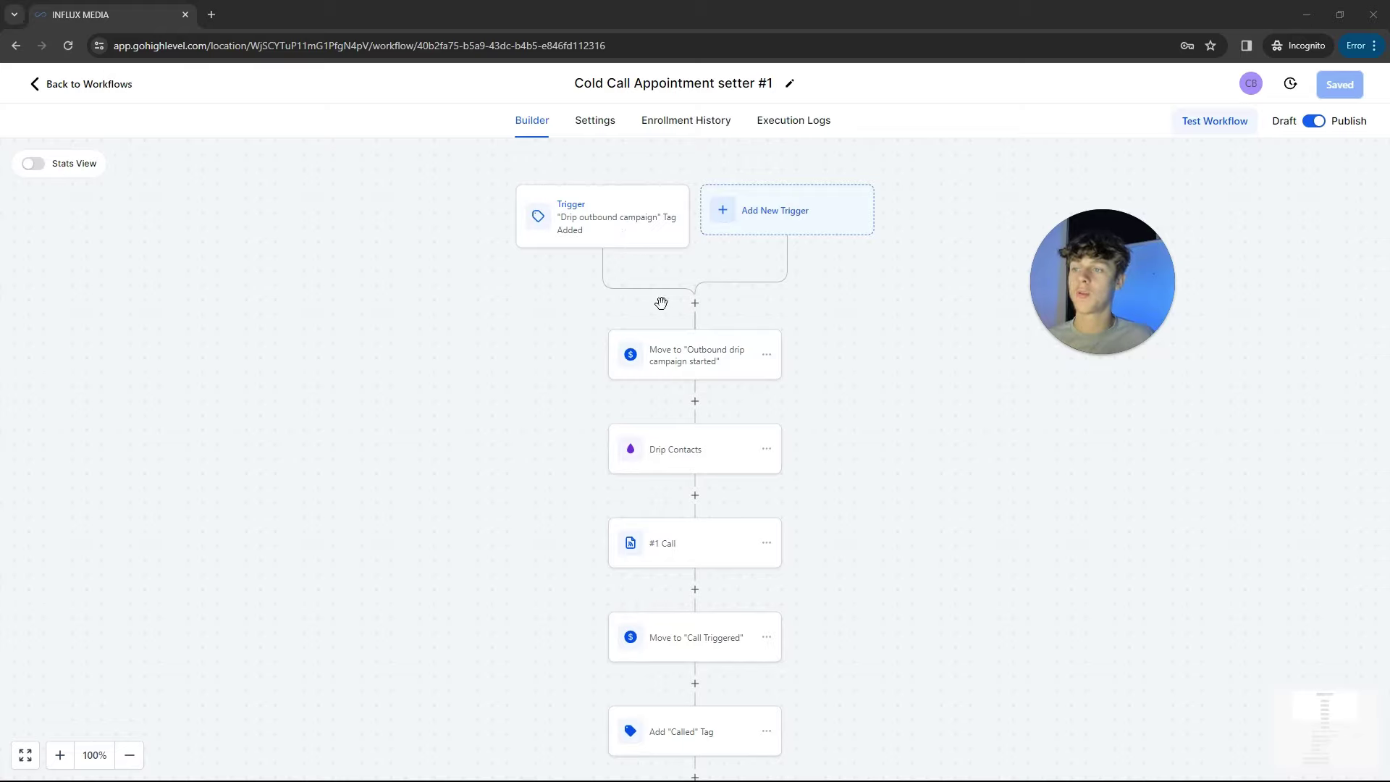
{"action": "left_click", "coordinate": [704, 367]}
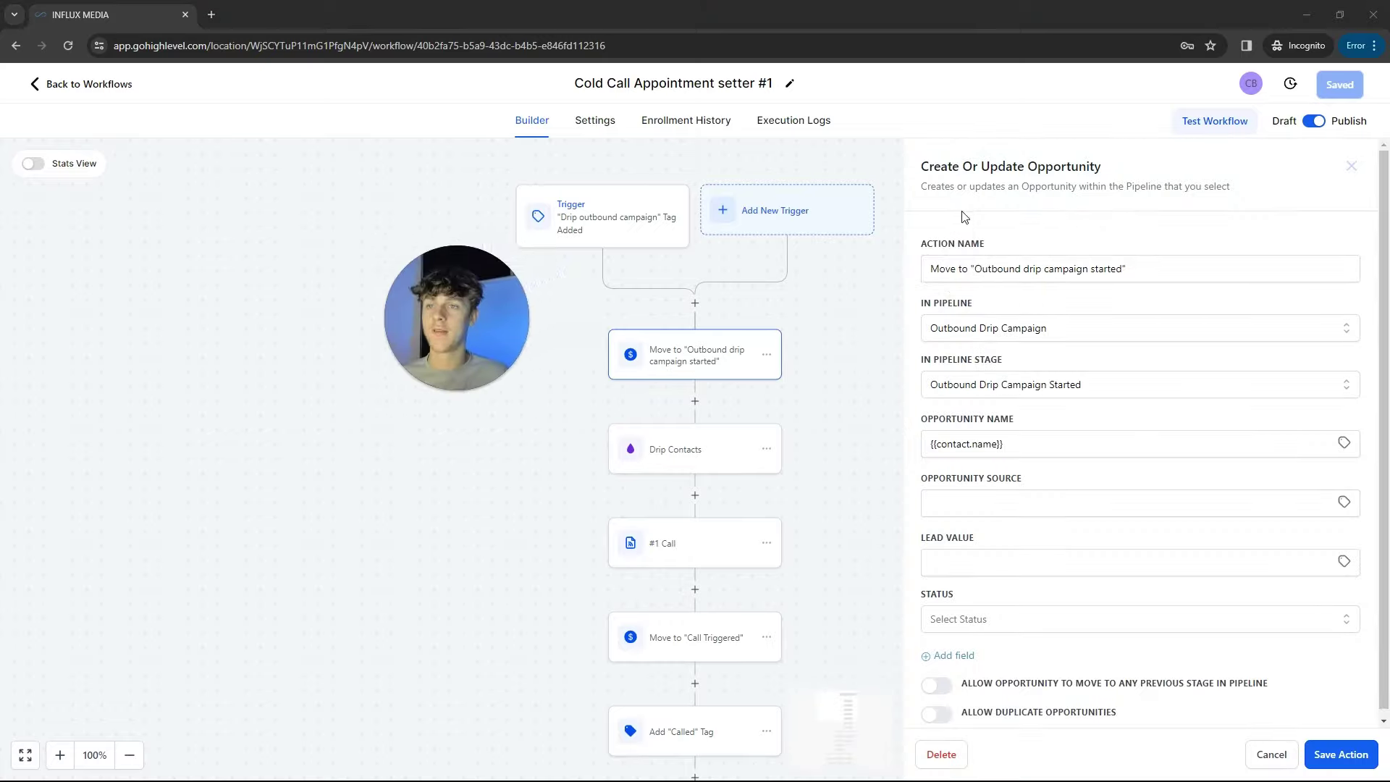
{"action": "left_click_drag", "start_coordinate": [919, 166], "coordinate": [1103, 167]}
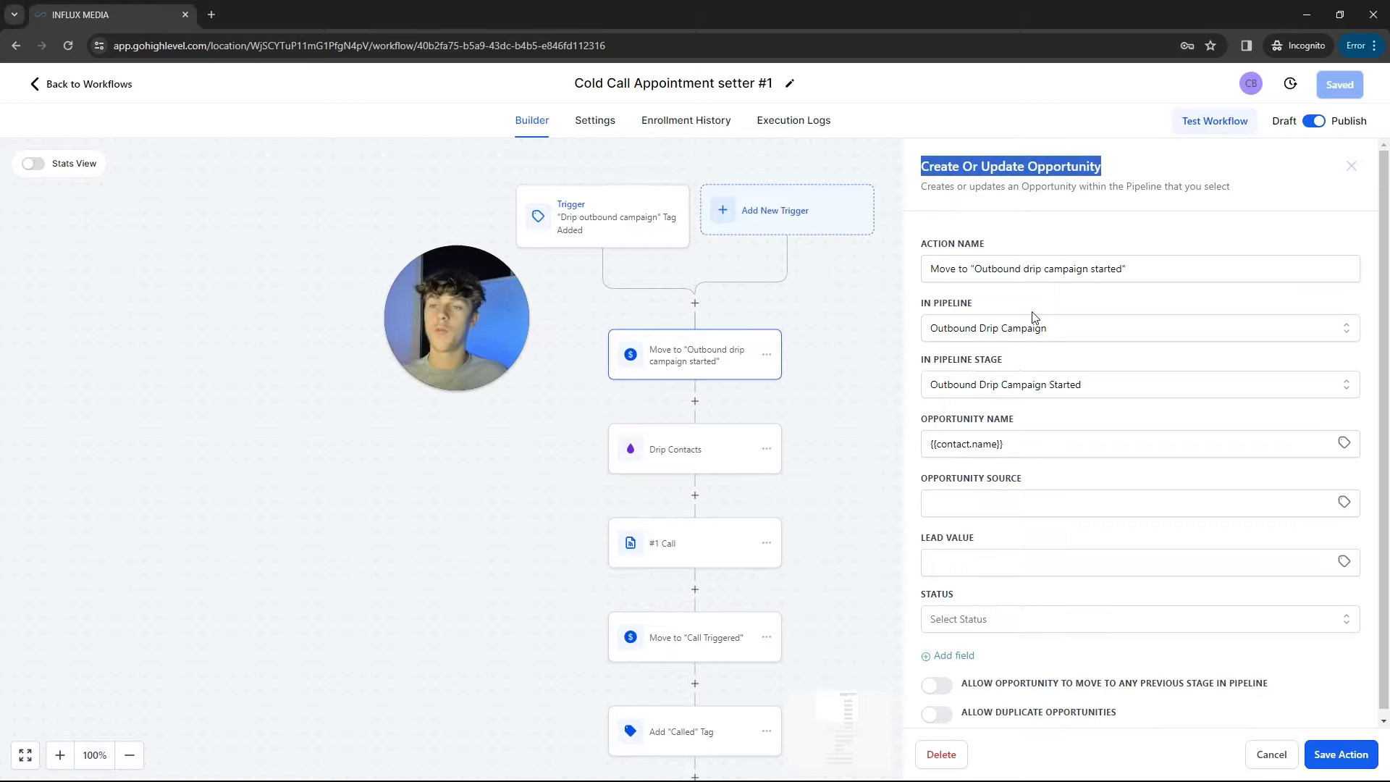
{"action": "mouse_move", "coordinate": [523, 330]}
{"action": "left_click_drag", "start_coordinate": [520, 326], "coordinate": [367, 324]}
{"action": "left_click", "coordinate": [564, 391]}
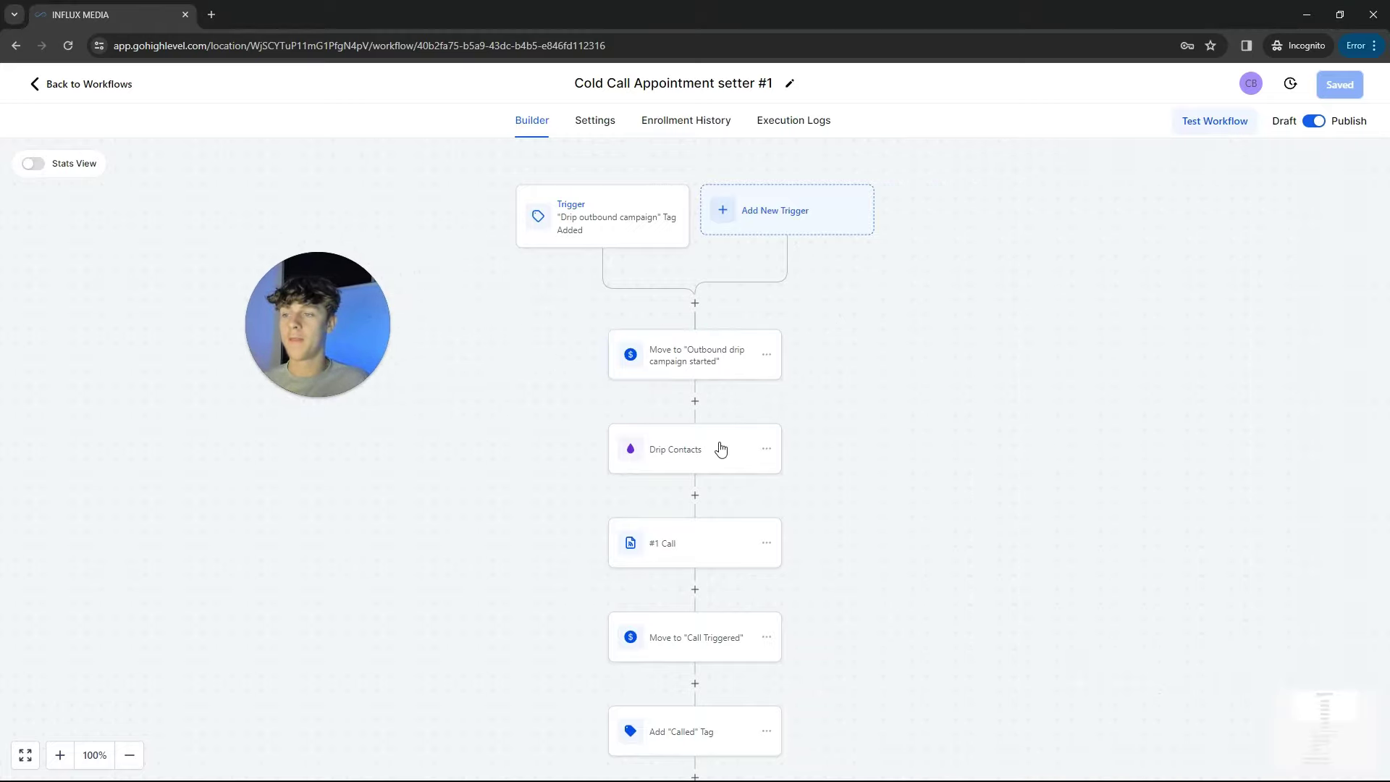
{"action": "left_click", "coordinate": [721, 449]}
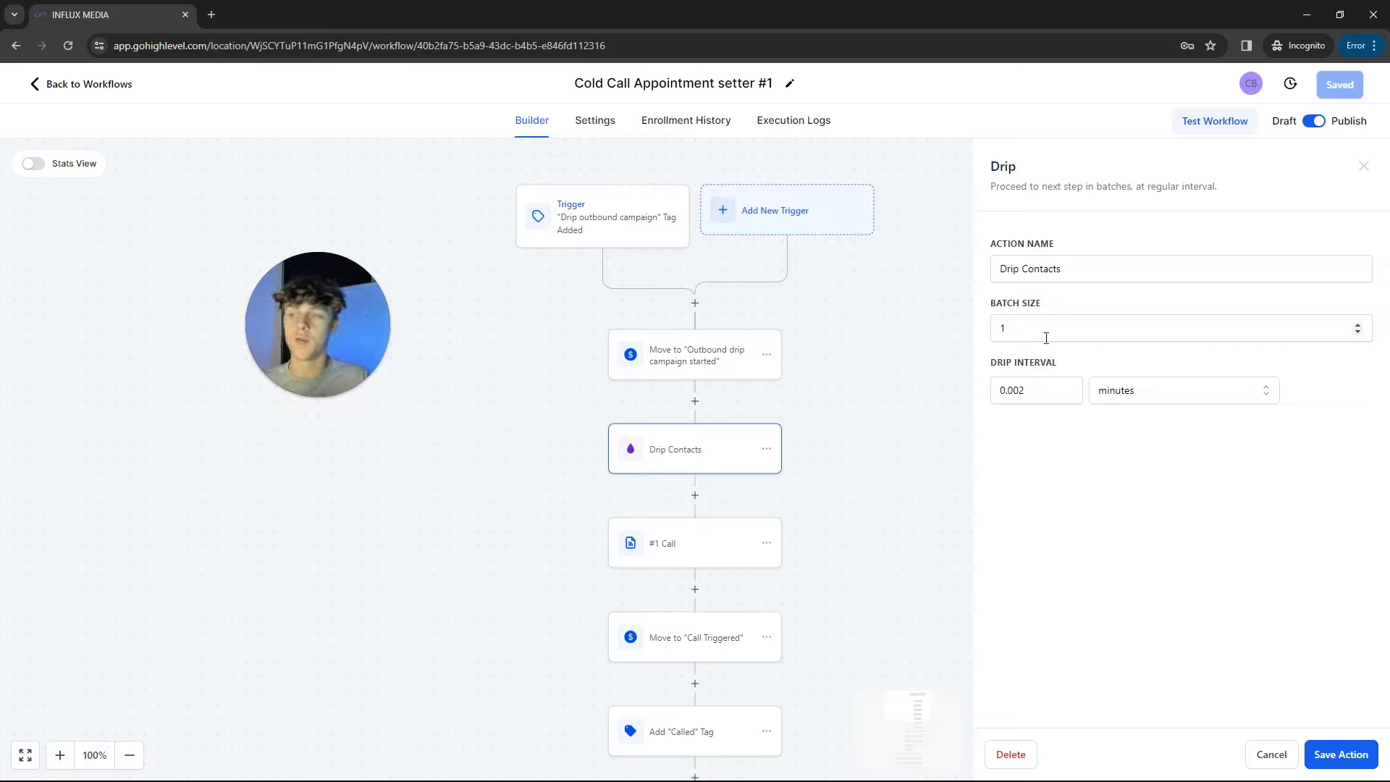
Step: Close the drip settings and open the #1 Call step's Custom Webhook settings
{"action": "left_click", "coordinate": [877, 324]}
{"action": "scroll", "coordinate": [868, 335], "scroll_direction": "down", "scroll_amount": 2}
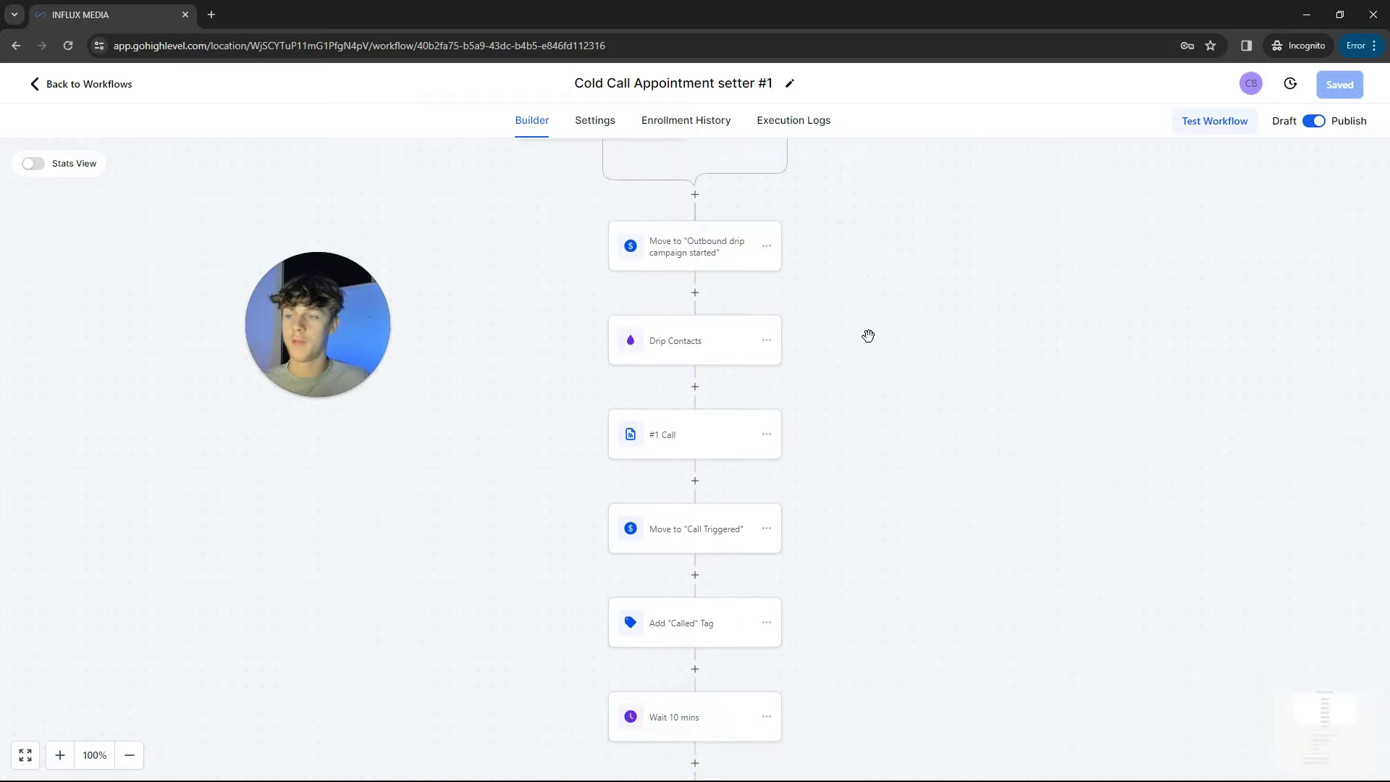
{"action": "left_click", "coordinate": [688, 443]}
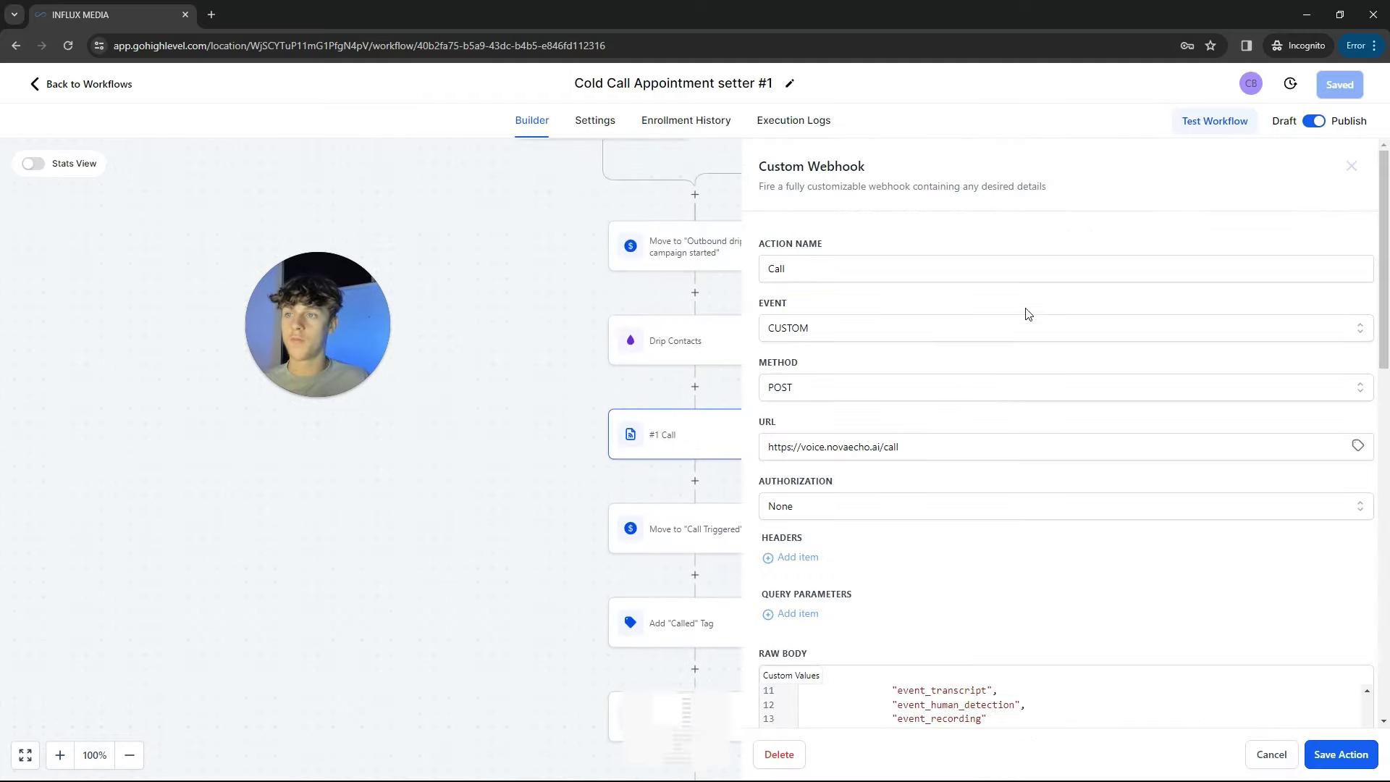
{"action": "triple_click", "coordinate": [932, 169]}
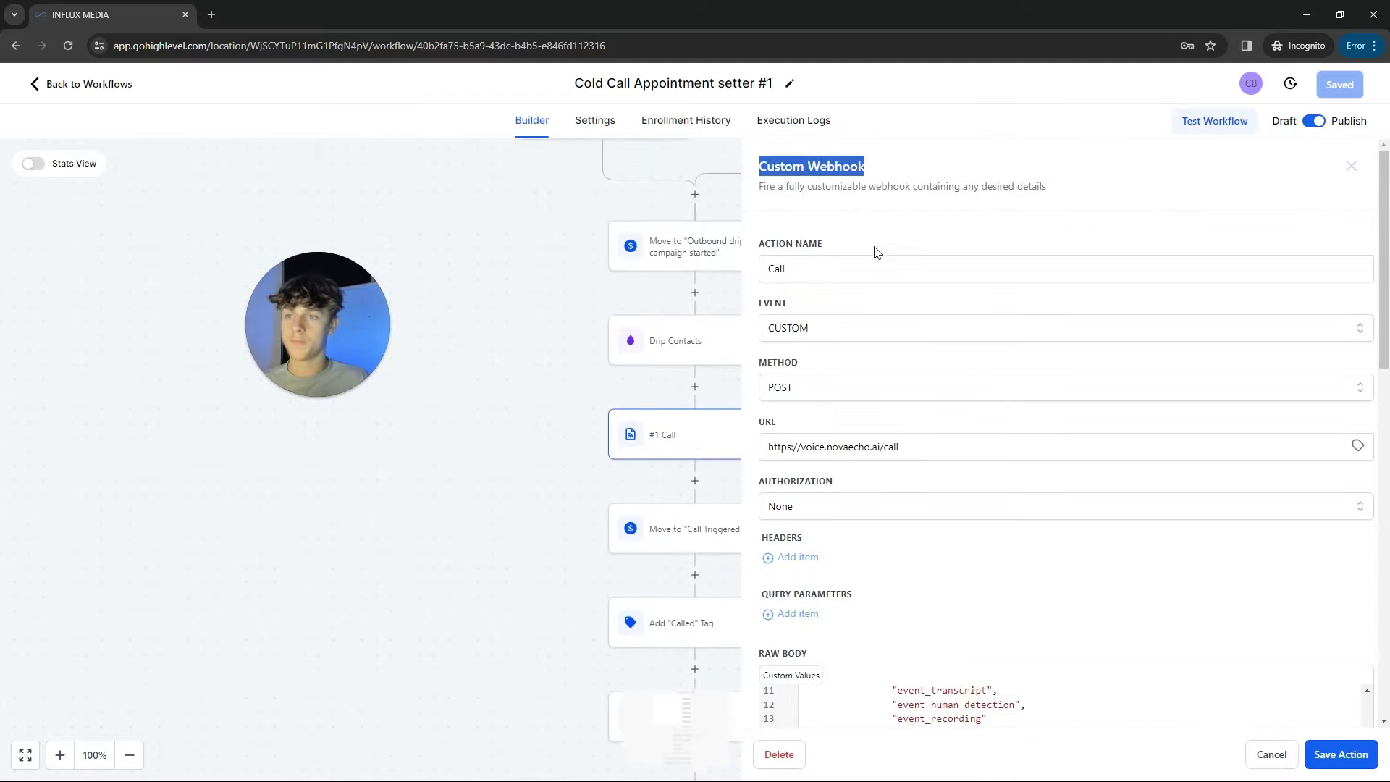
Step: Scroll the Raw Body JSON, highlighting the outbound caller number and contact name values
{"action": "scroll", "coordinate": [875, 283], "scroll_direction": "down", "scroll_amount": 2}
{"action": "scroll", "coordinate": [883, 275], "scroll_direction": "down", "scroll_amount": 2}
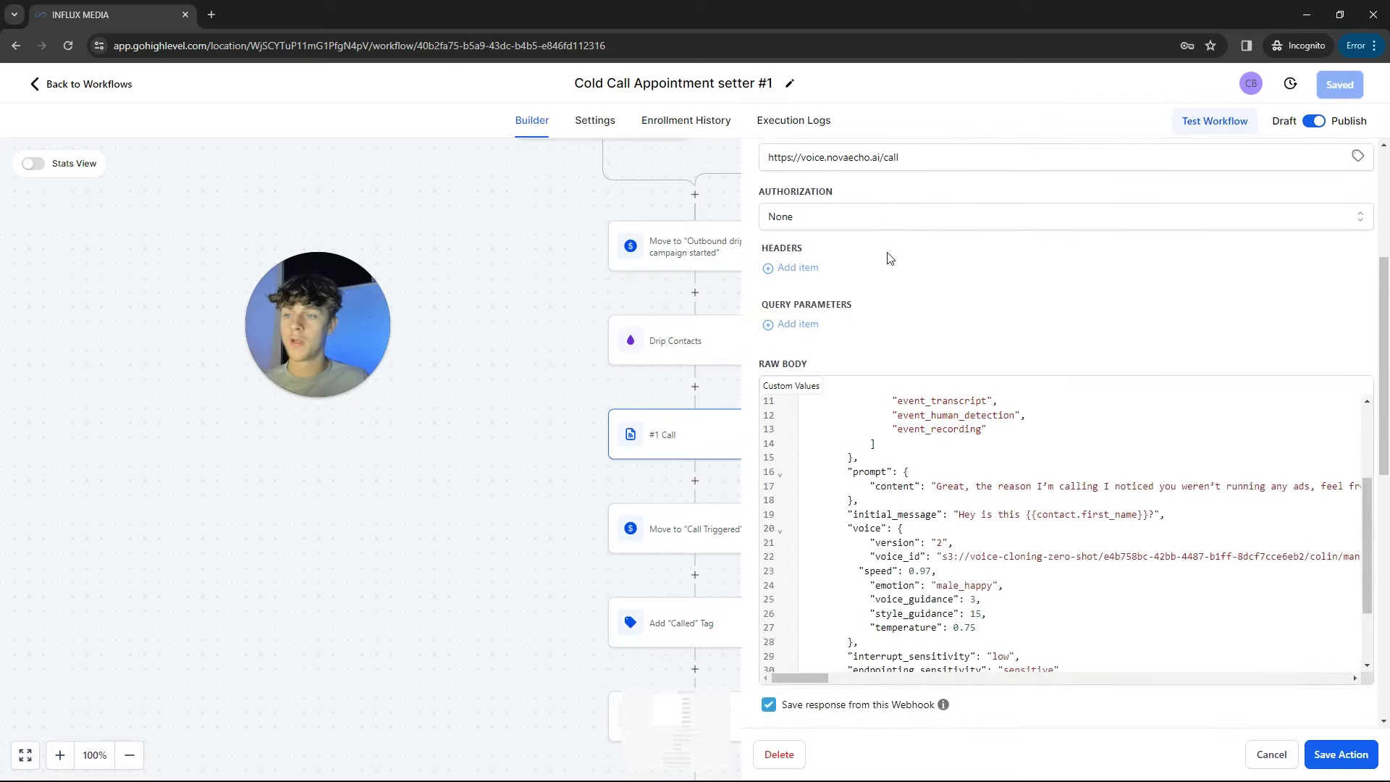
{"action": "scroll", "coordinate": [924, 364], "scroll_direction": "up", "scroll_amount": 5}
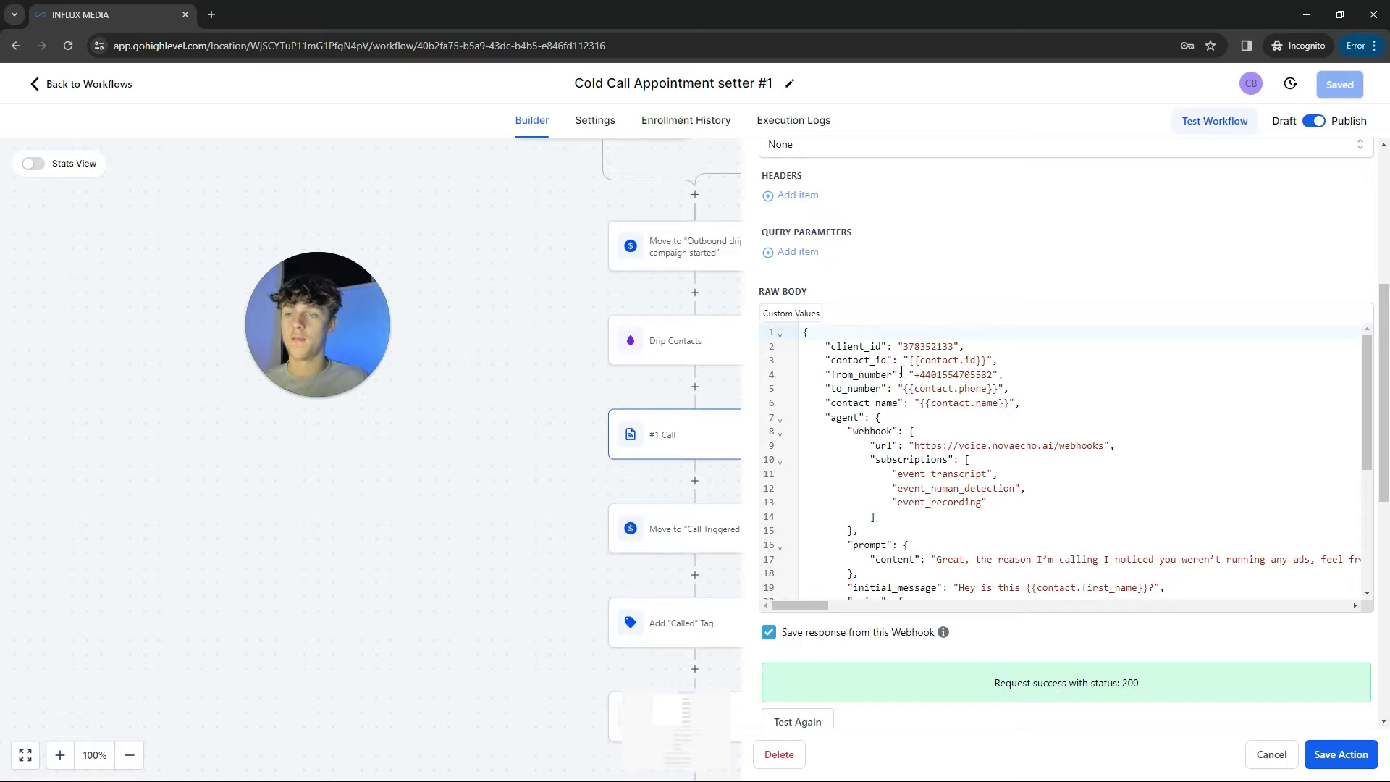
{"action": "left_click_drag", "start_coordinate": [1013, 375], "coordinate": [904, 375]}
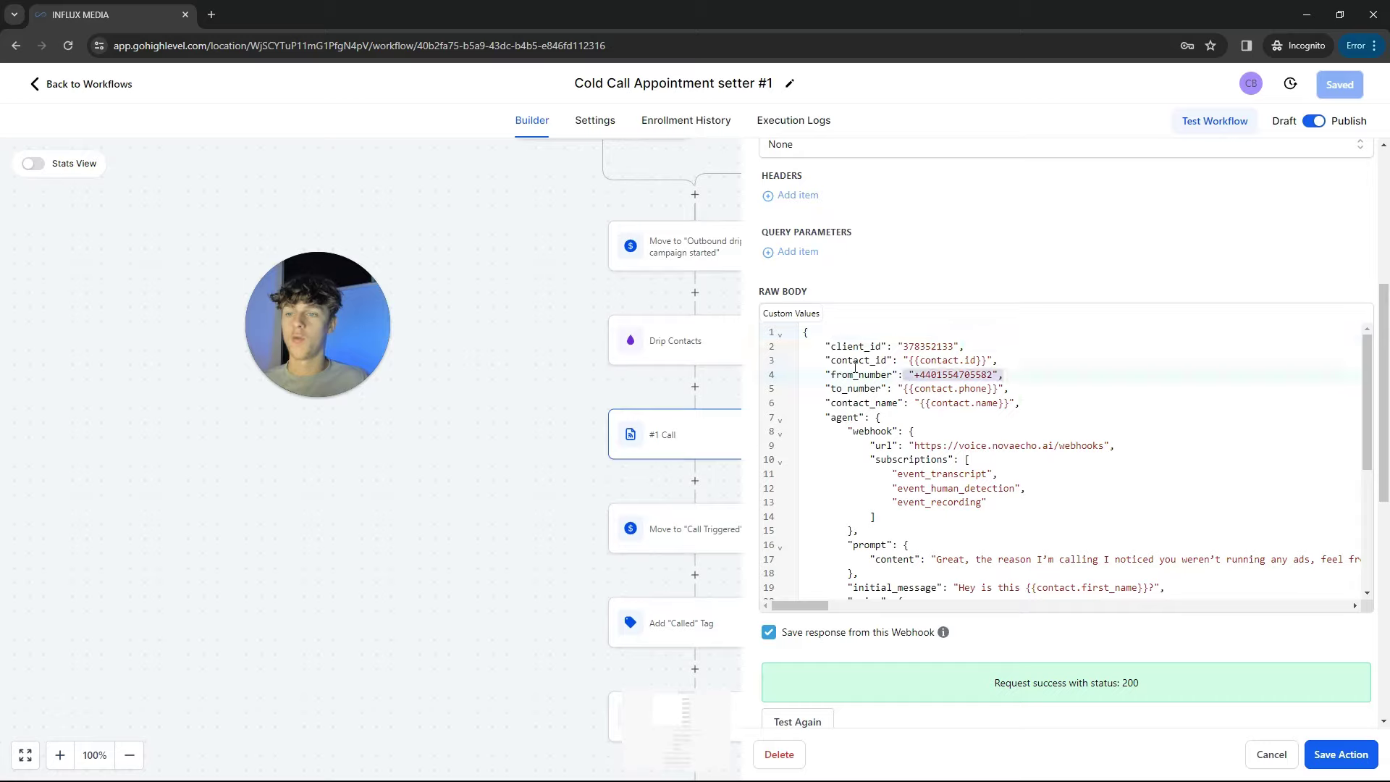
{"action": "scroll", "coordinate": [855, 368], "scroll_direction": "down", "scroll_amount": 1}
{"action": "scroll", "coordinate": [855, 368], "scroll_direction": "up", "scroll_amount": 1}
{"action": "left_click_drag", "start_coordinate": [910, 404], "coordinate": [1020, 403]}
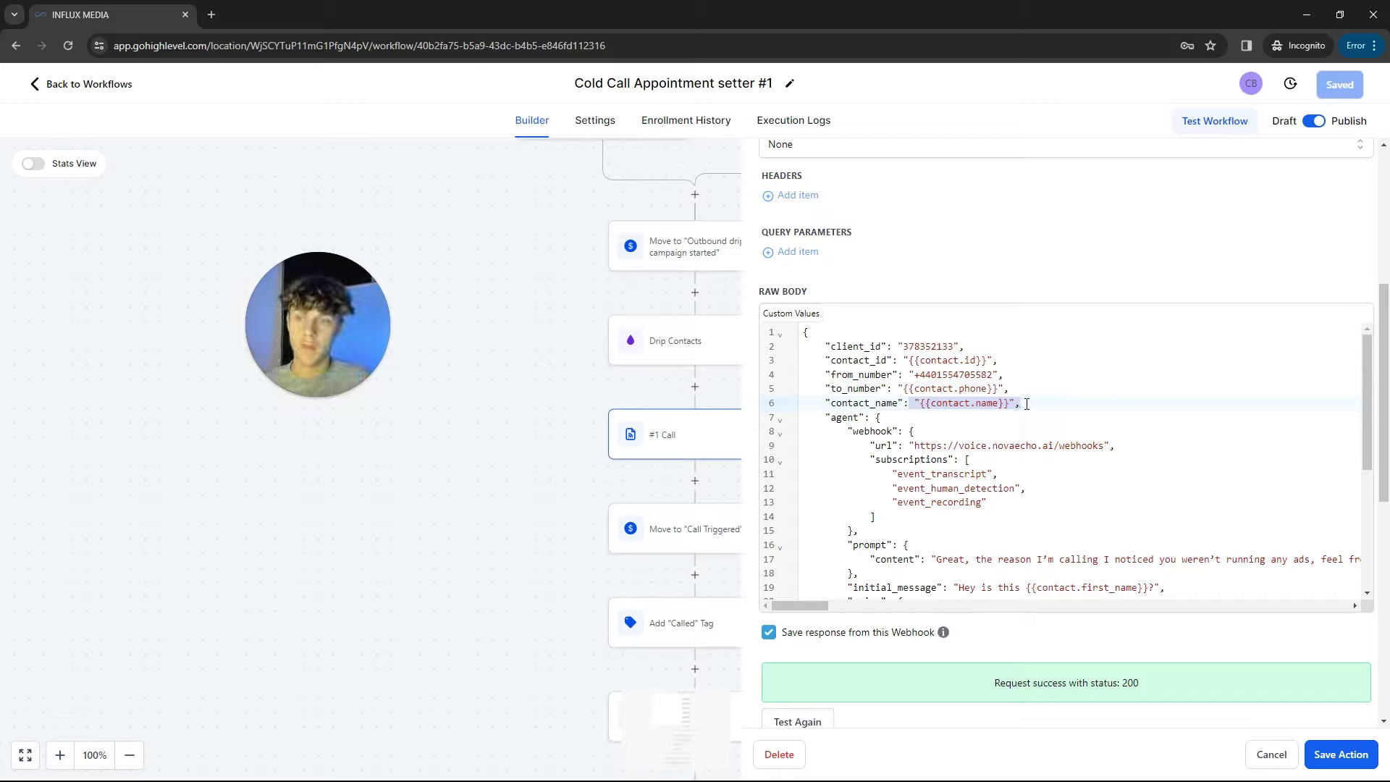
{"action": "left_click", "coordinate": [1026, 404]}
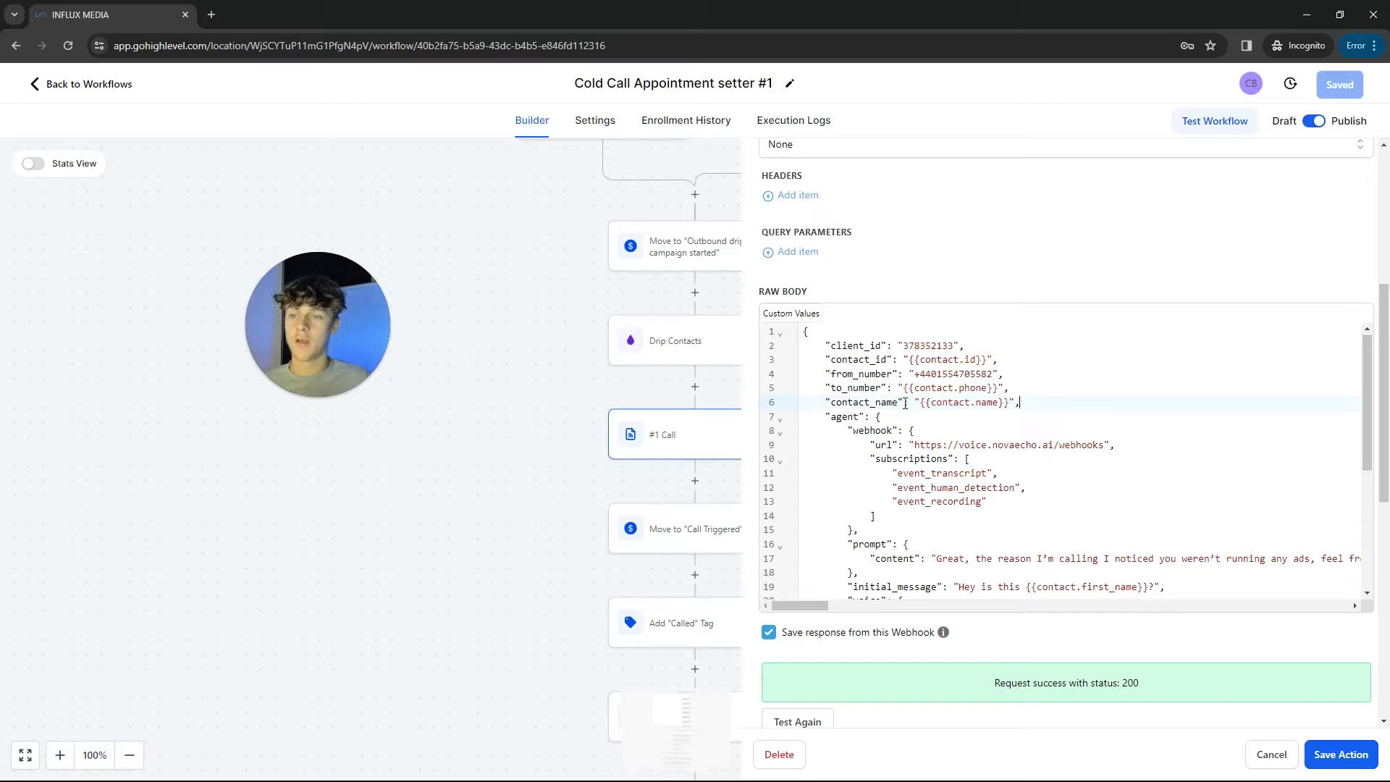
{"action": "scroll", "coordinate": [948, 399], "scroll_direction": "down", "scroll_amount": 2}
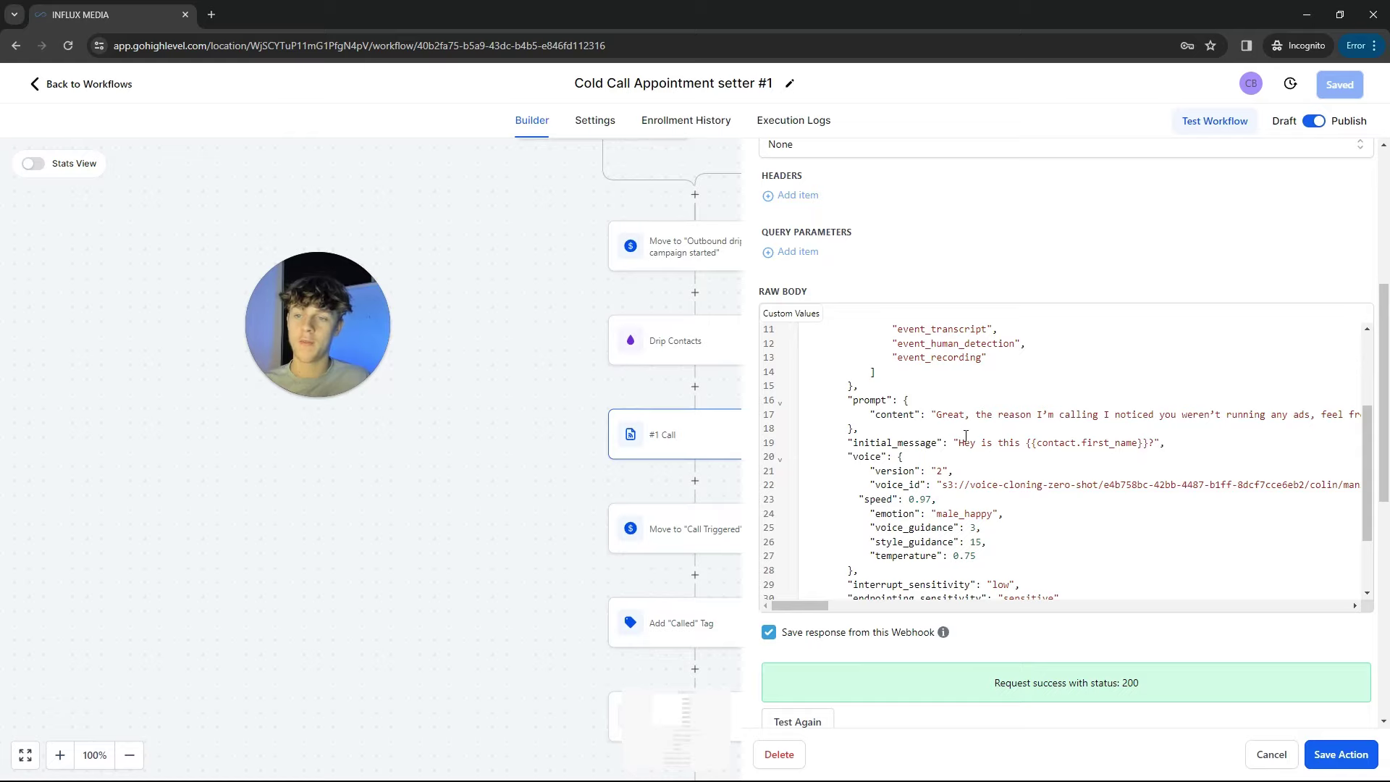
{"action": "scroll", "coordinate": [966, 432], "scroll_direction": "down", "scroll_amount": 1}
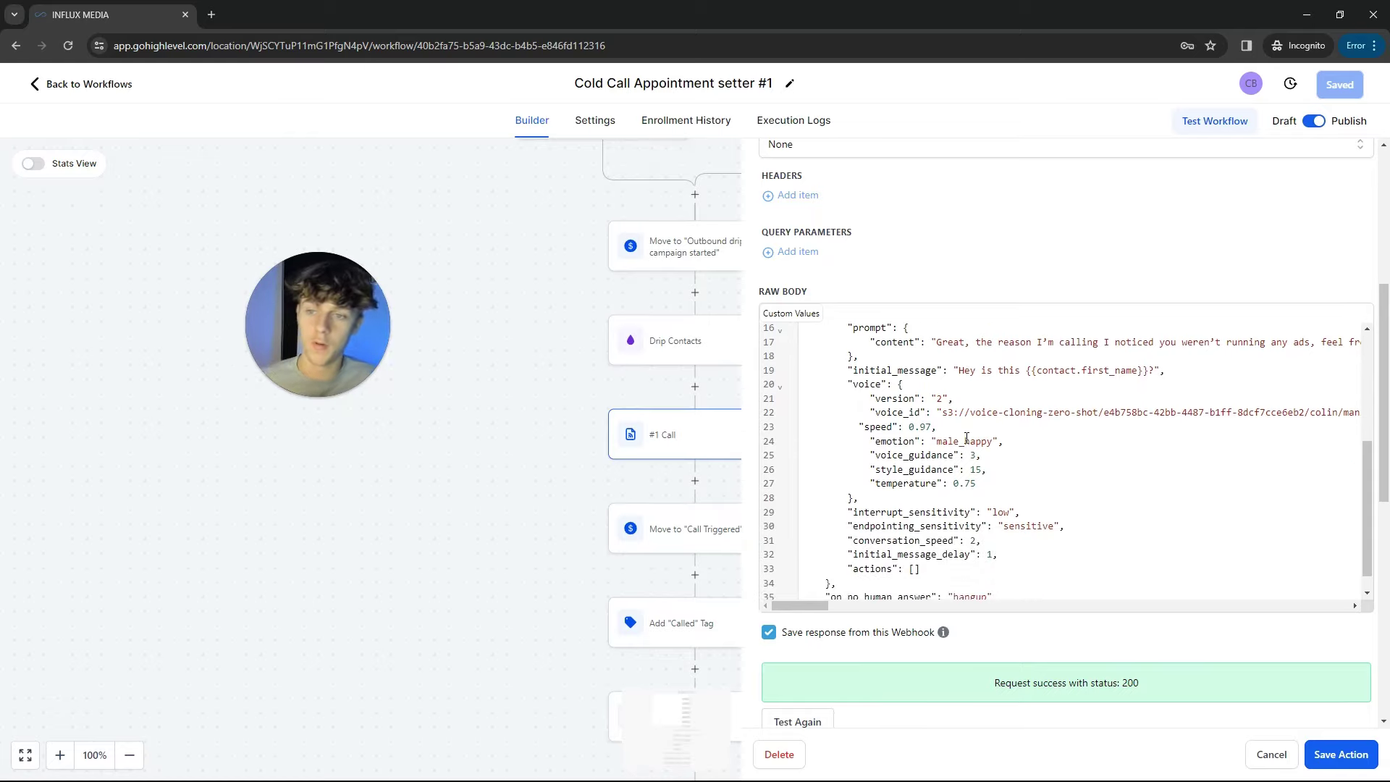
{"action": "left_click_drag", "start_coordinate": [960, 441], "coordinate": [938, 442]}
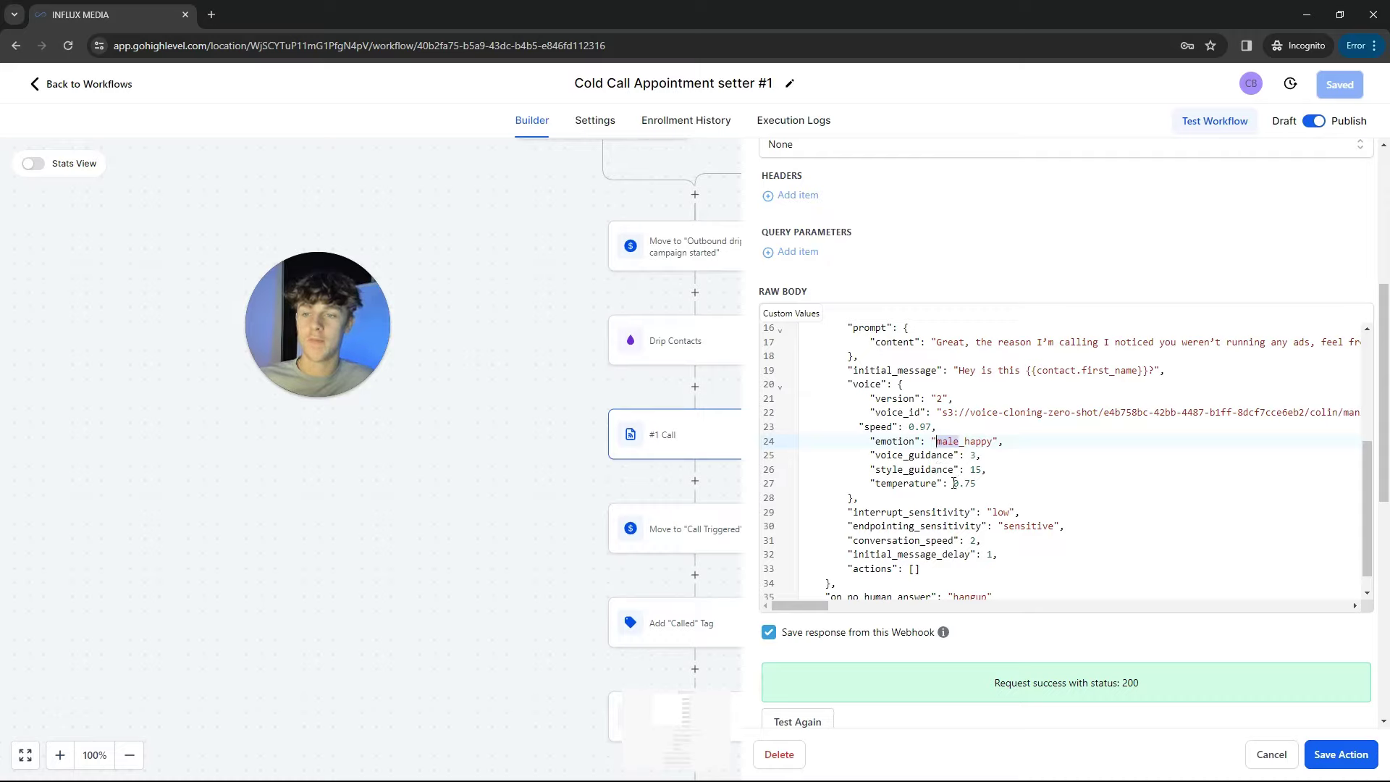
{"action": "left_click_drag", "start_coordinate": [953, 483], "coordinate": [994, 485]}
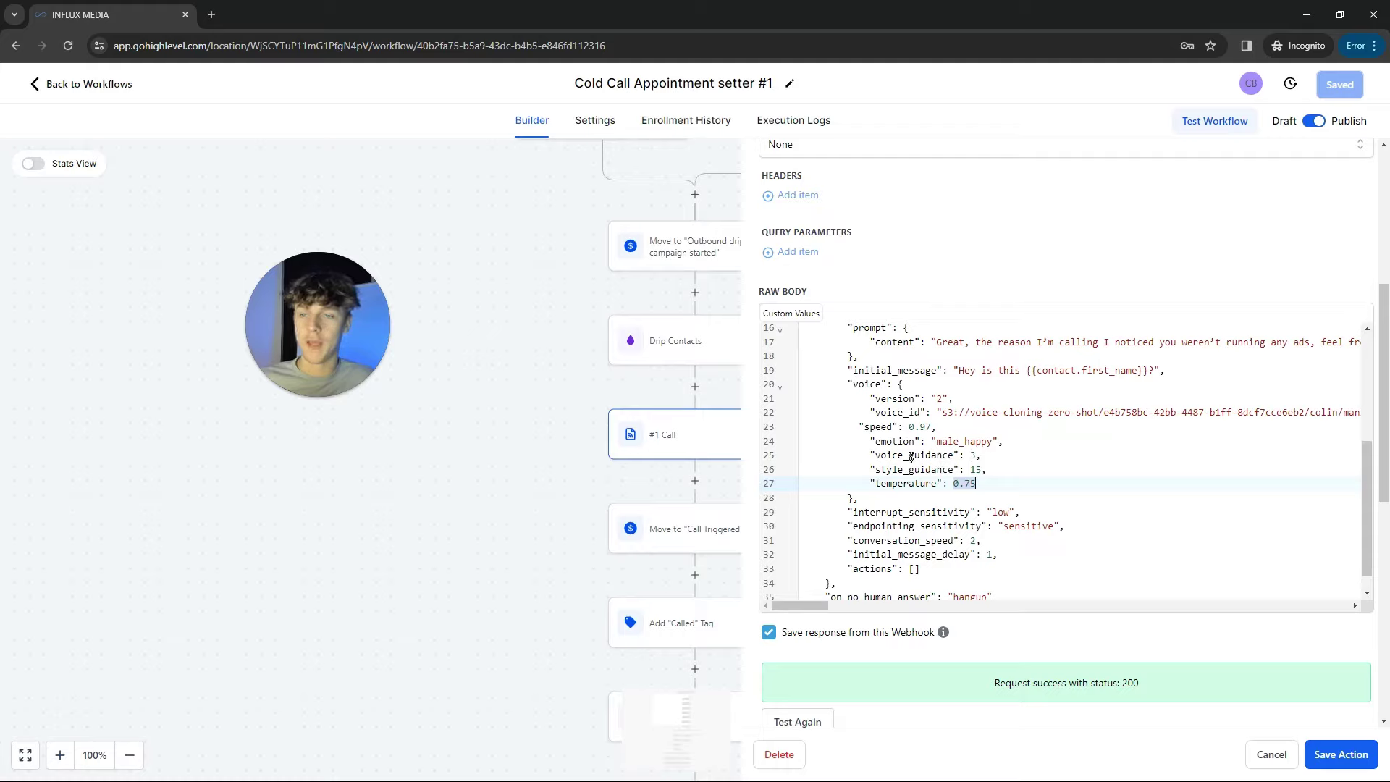
{"action": "left_click", "coordinate": [915, 483]}
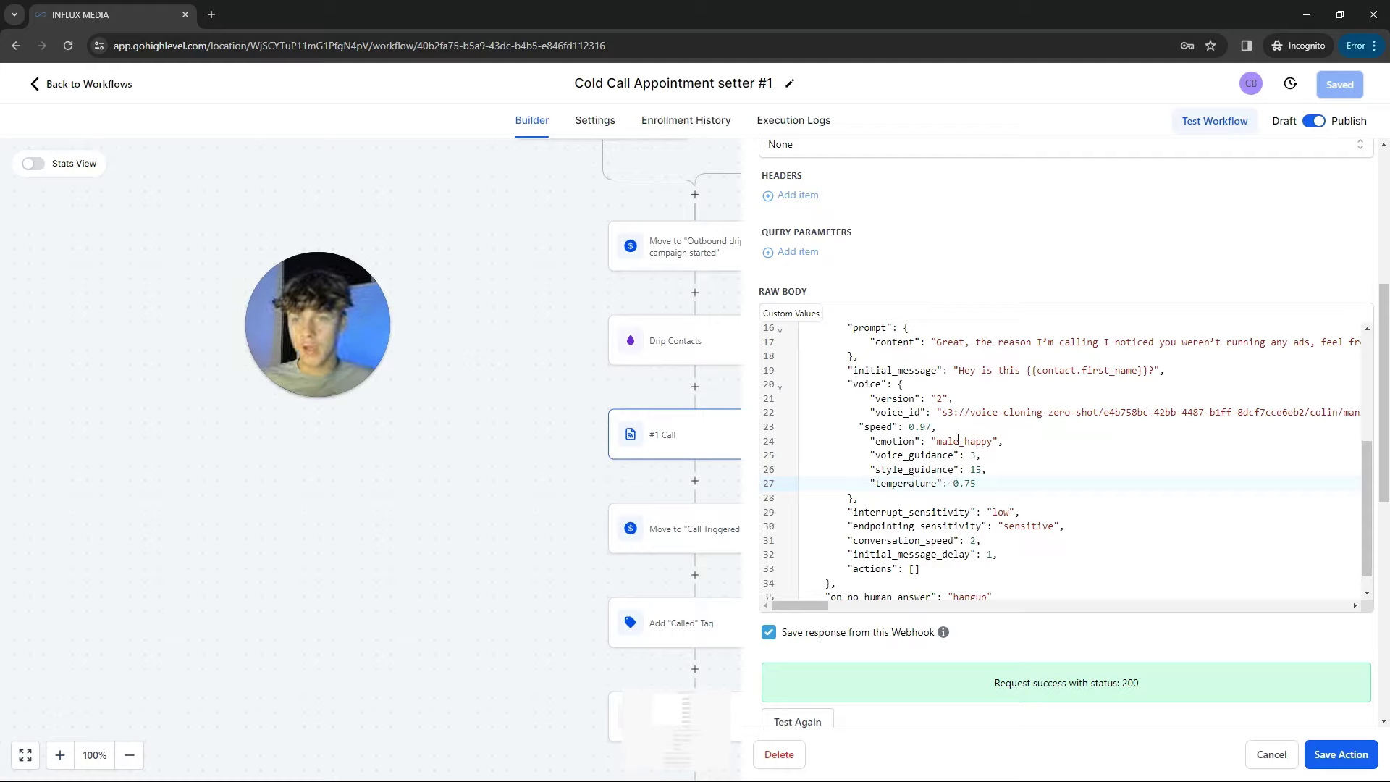
{"action": "left_click_drag", "start_coordinate": [958, 440], "coordinate": [938, 441]}
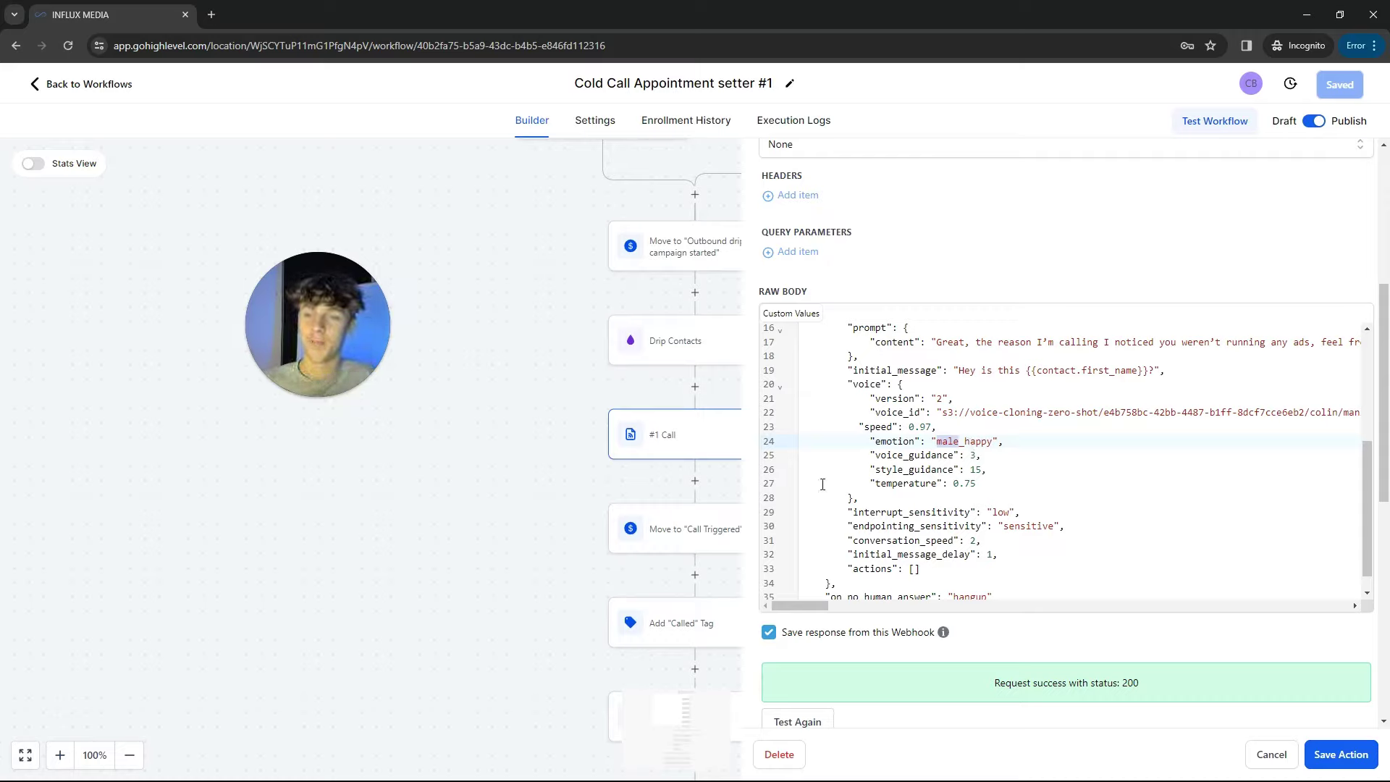
{"action": "scroll", "coordinate": [965, 467], "scroll_direction": "down", "scroll_amount": 1}
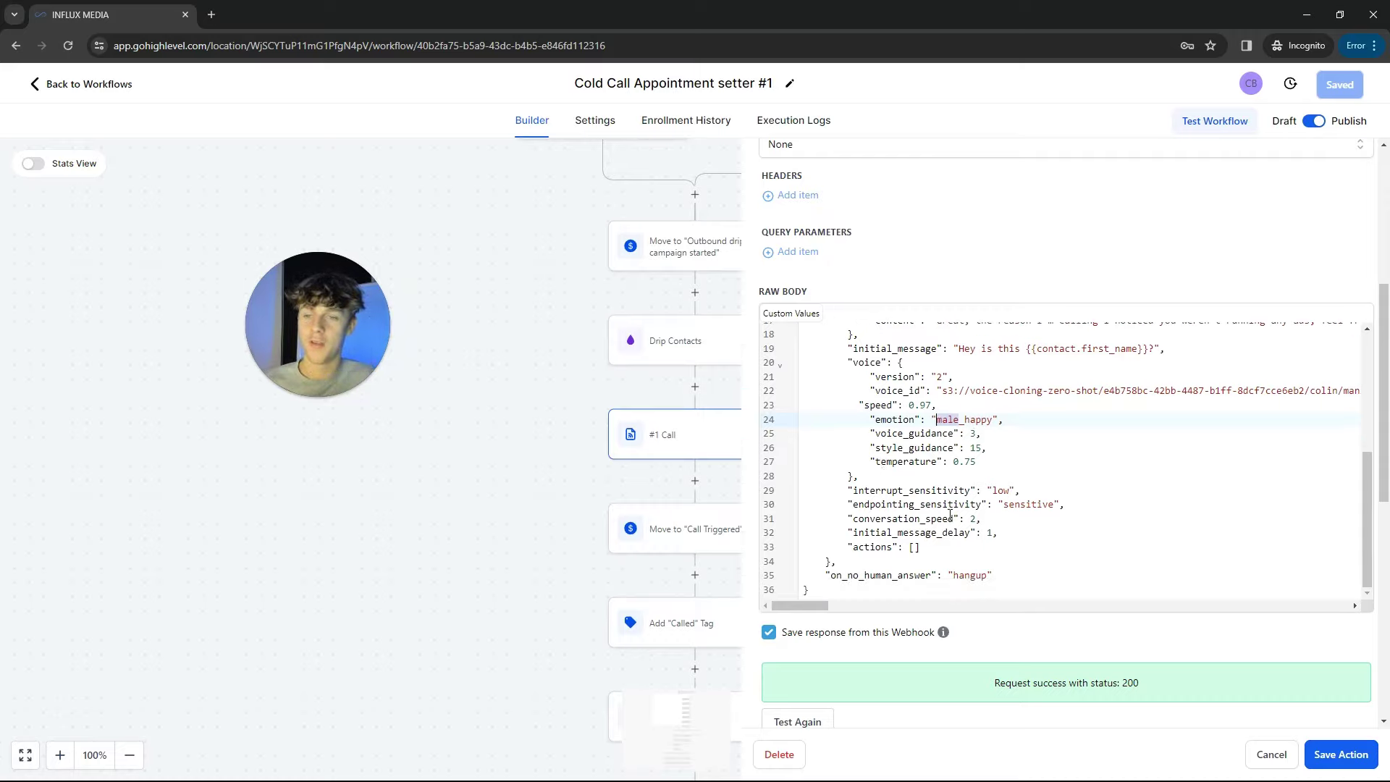
{"action": "scroll", "coordinate": [908, 477], "scroll_direction": "up", "scroll_amount": 2}
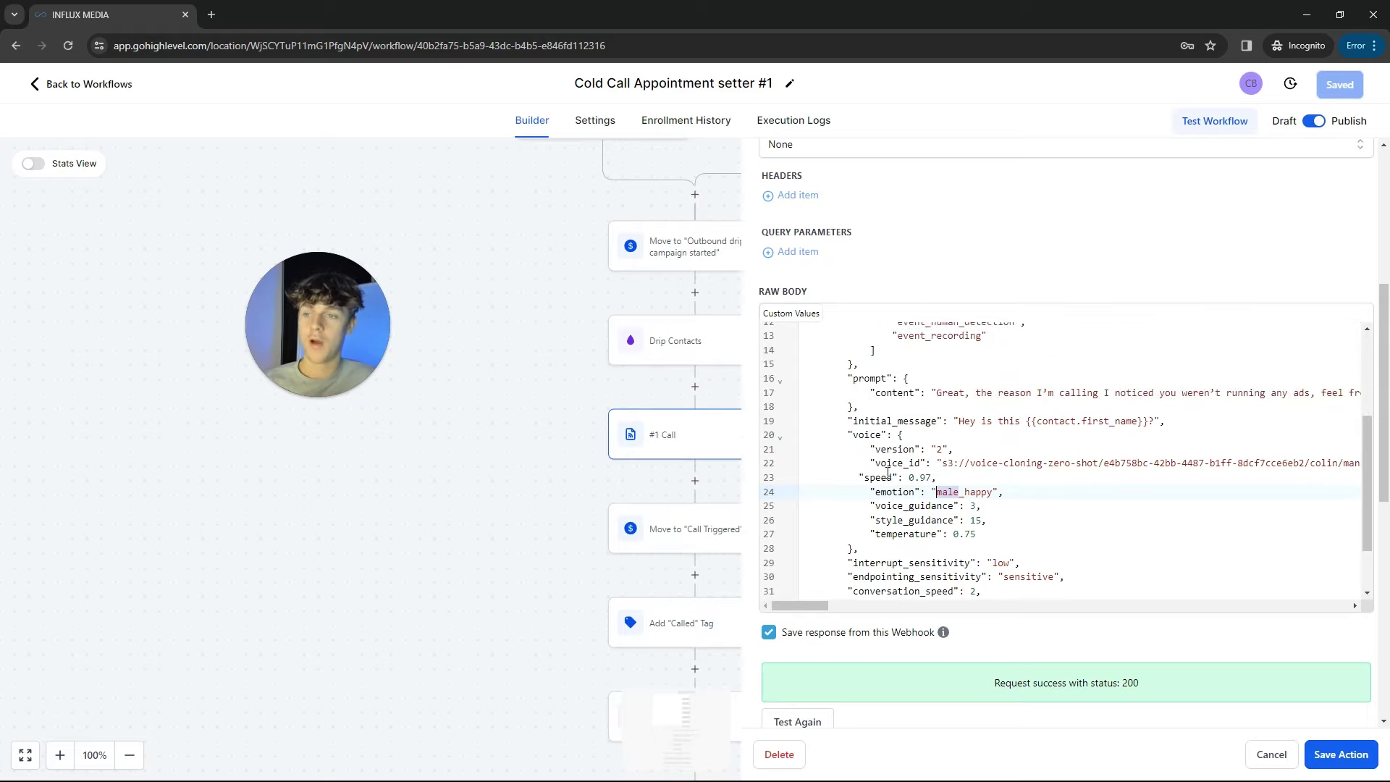
Step: Close the webhook panel and scroll to the Answered (Picked up tag, 3-hour wait) and No Answer branches
{"action": "left_click", "coordinate": [526, 442]}
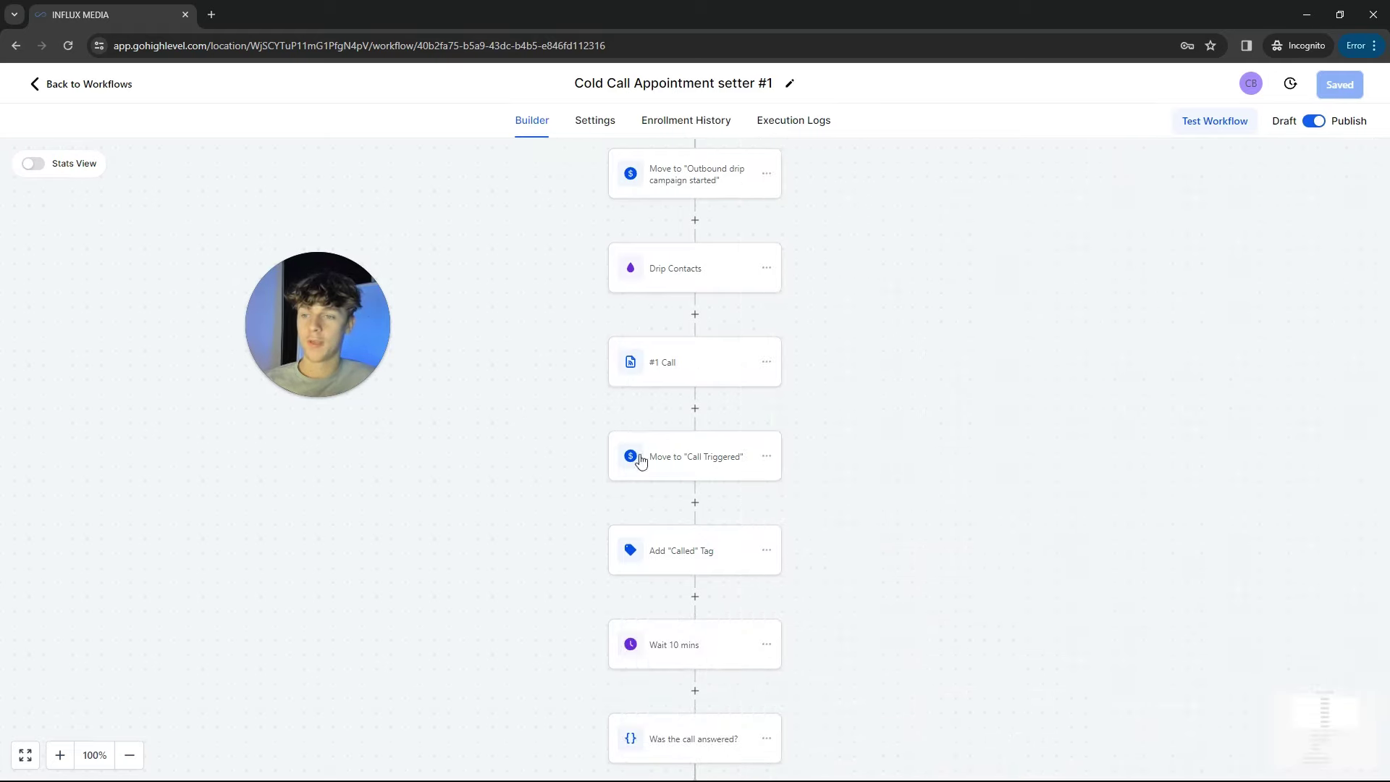
{"action": "scroll", "coordinate": [615, 457], "scroll_direction": "down", "scroll_amount": 1}
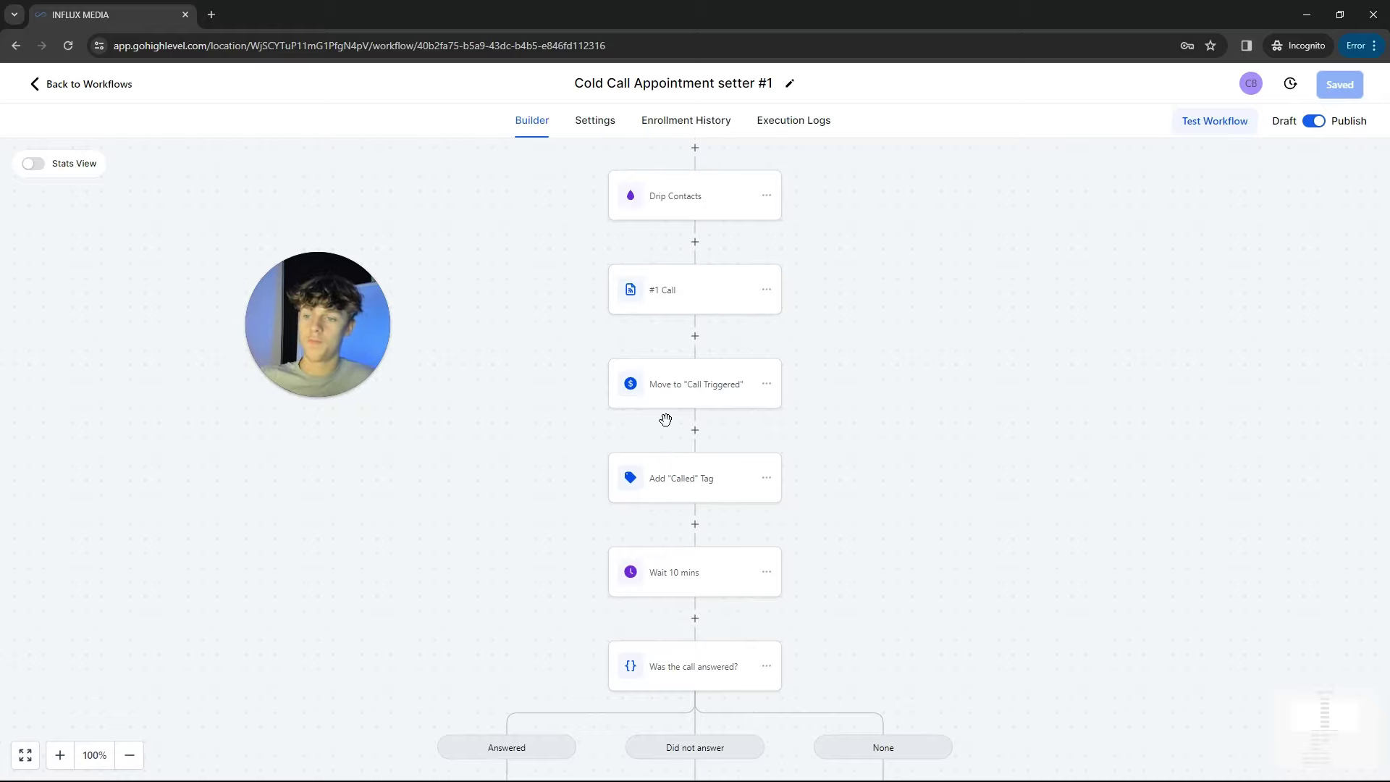
{"action": "scroll", "coordinate": [665, 420], "scroll_direction": "down", "scroll_amount": 1}
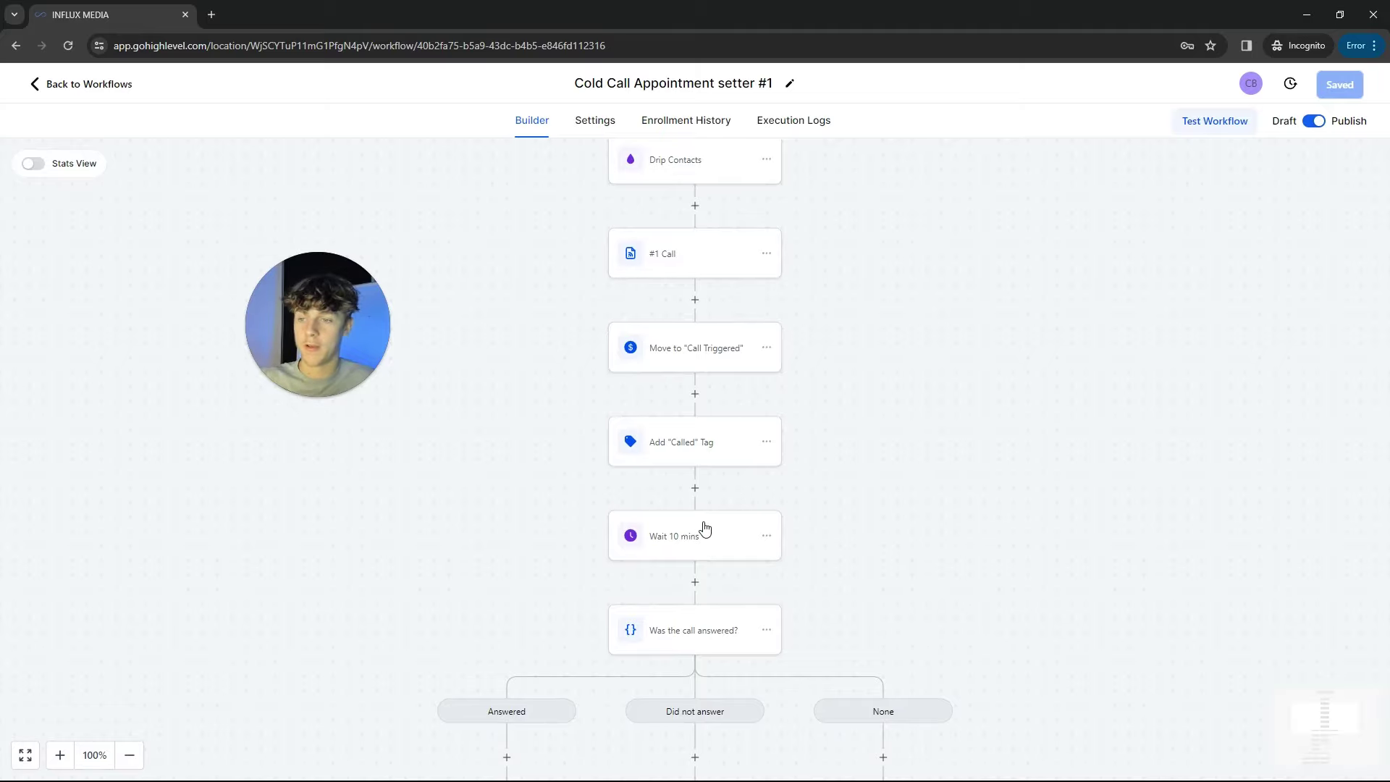
{"action": "scroll", "coordinate": [644, 535], "scroll_direction": "down", "scroll_amount": 1}
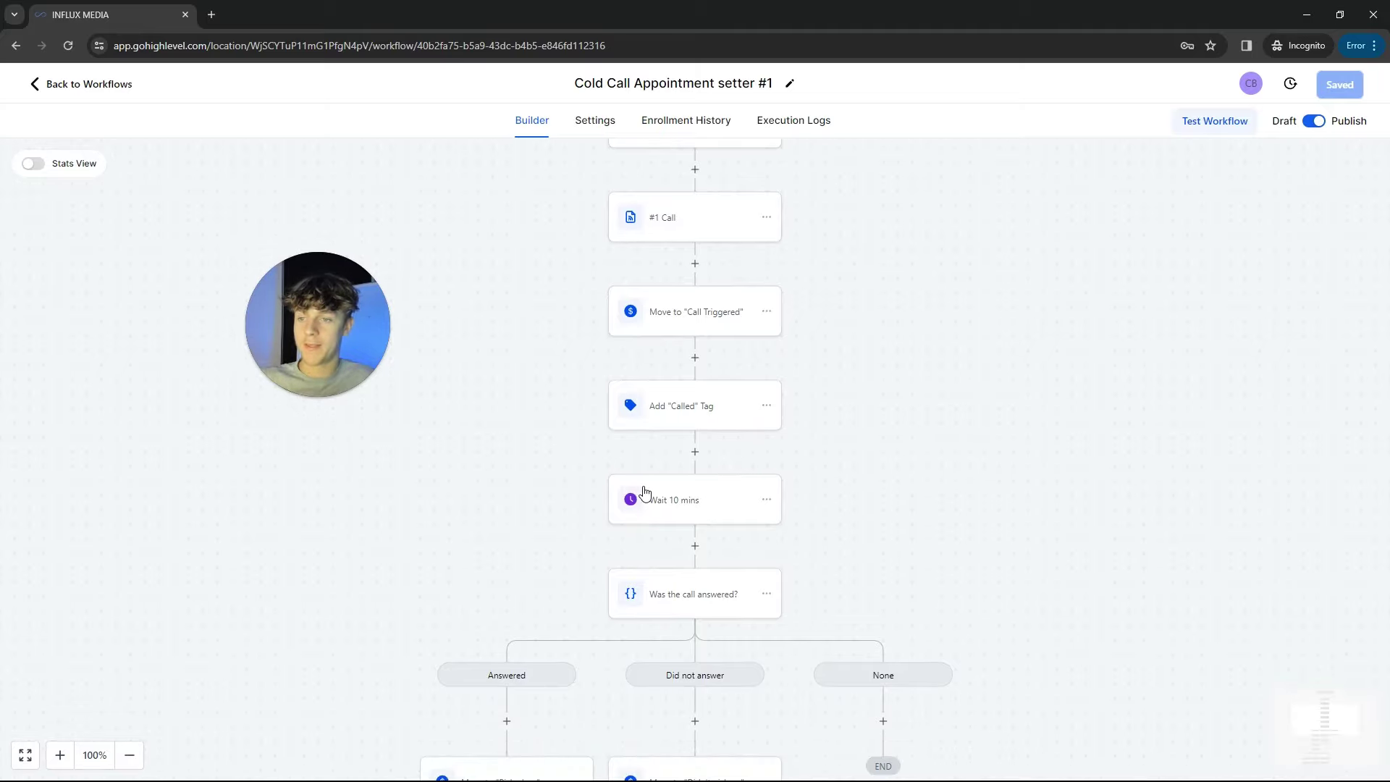
{"action": "scroll", "coordinate": [598, 502], "scroll_direction": "down", "scroll_amount": 4}
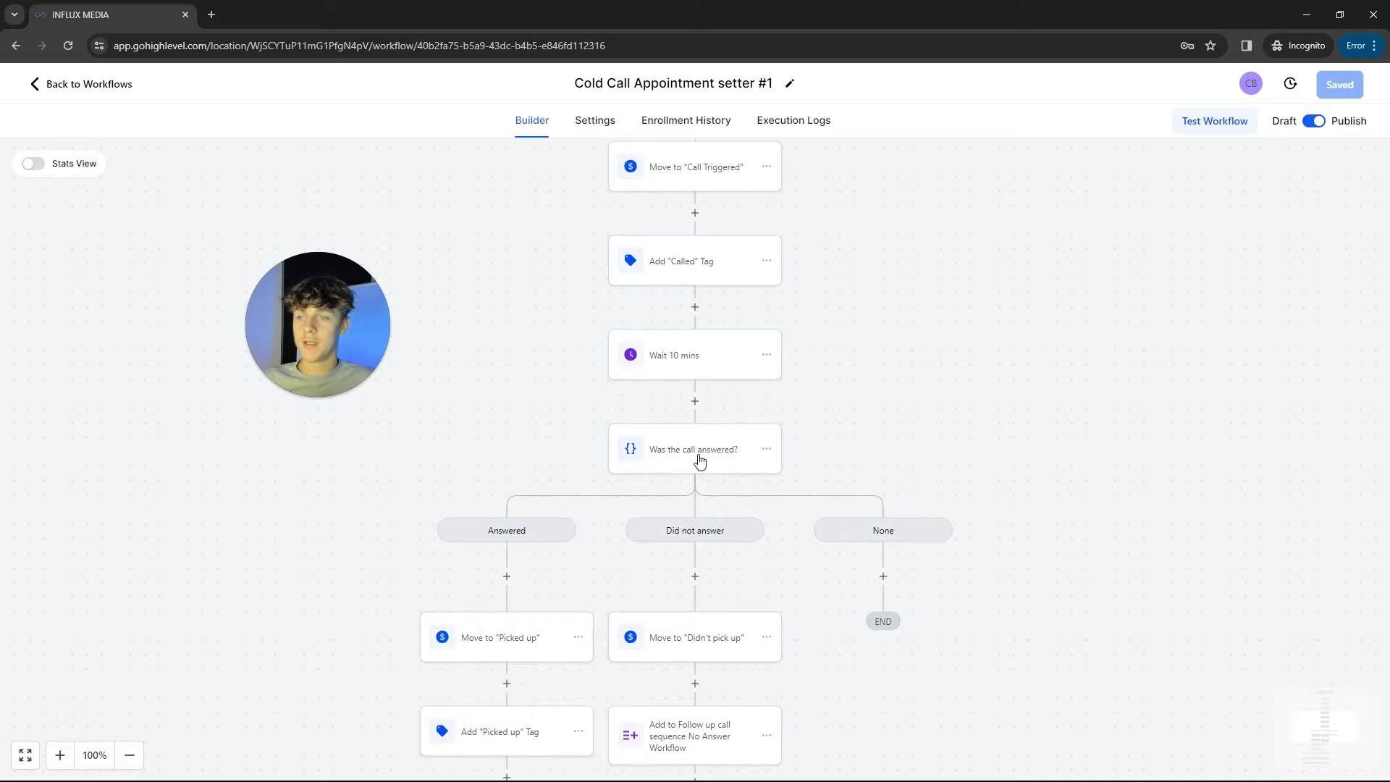
{"action": "scroll", "coordinate": [667, 459], "scroll_direction": "down", "scroll_amount": 3}
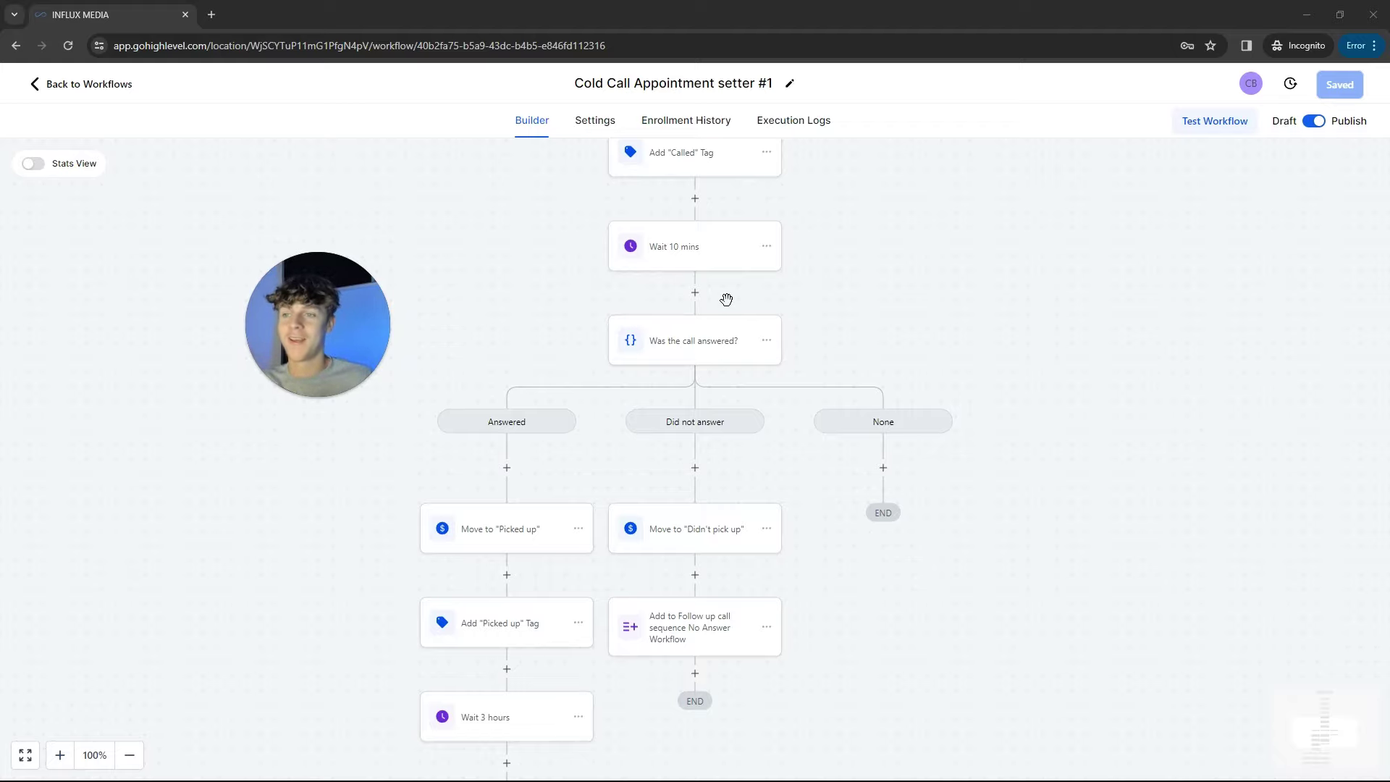
{"action": "scroll", "coordinate": [449, 431], "scroll_direction": "down", "scroll_amount": 1}
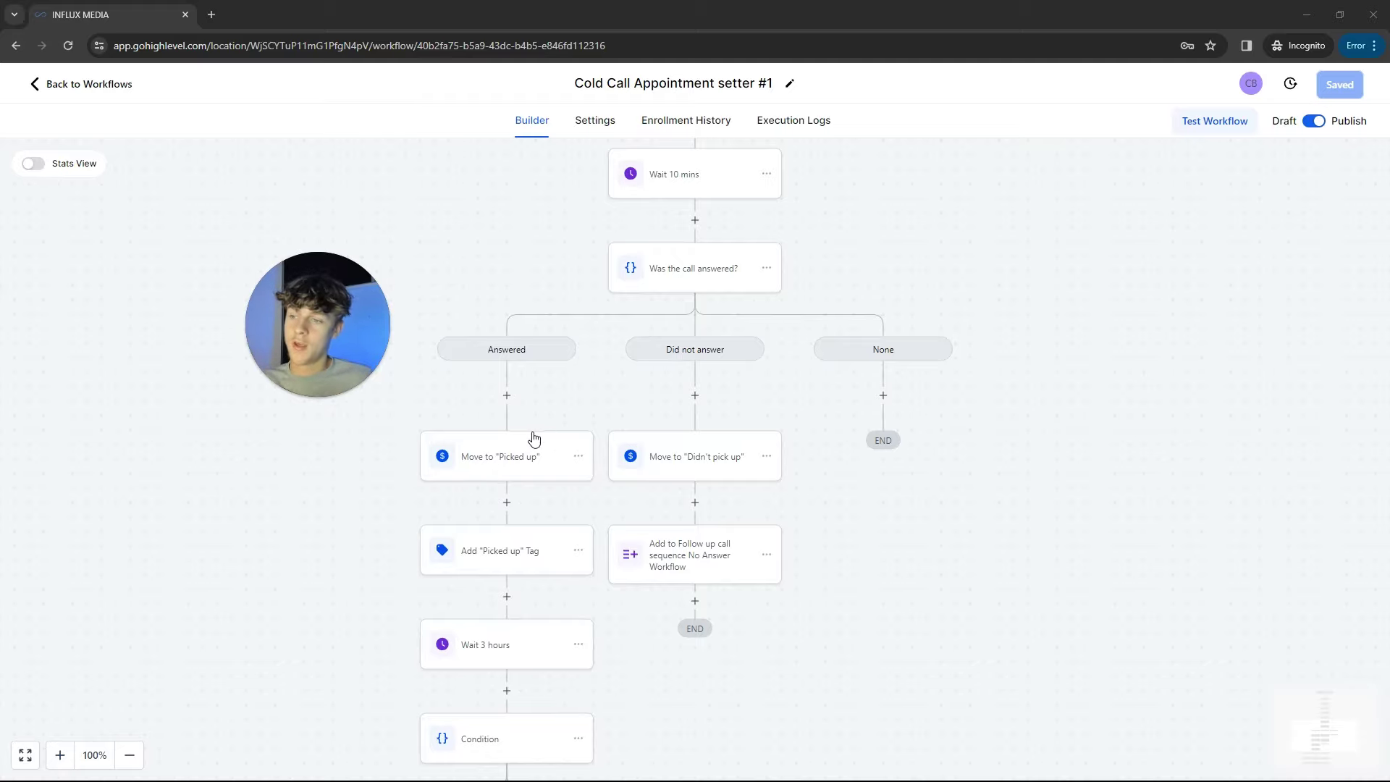
Step: Review the Condition branches, then go back to Workflows and up from the Drip Outbound Campaign folder
{"action": "scroll", "coordinate": [380, 484], "scroll_direction": "down", "scroll_amount": 1}
{"action": "scroll", "coordinate": [513, 486], "scroll_direction": "down", "scroll_amount": 1}
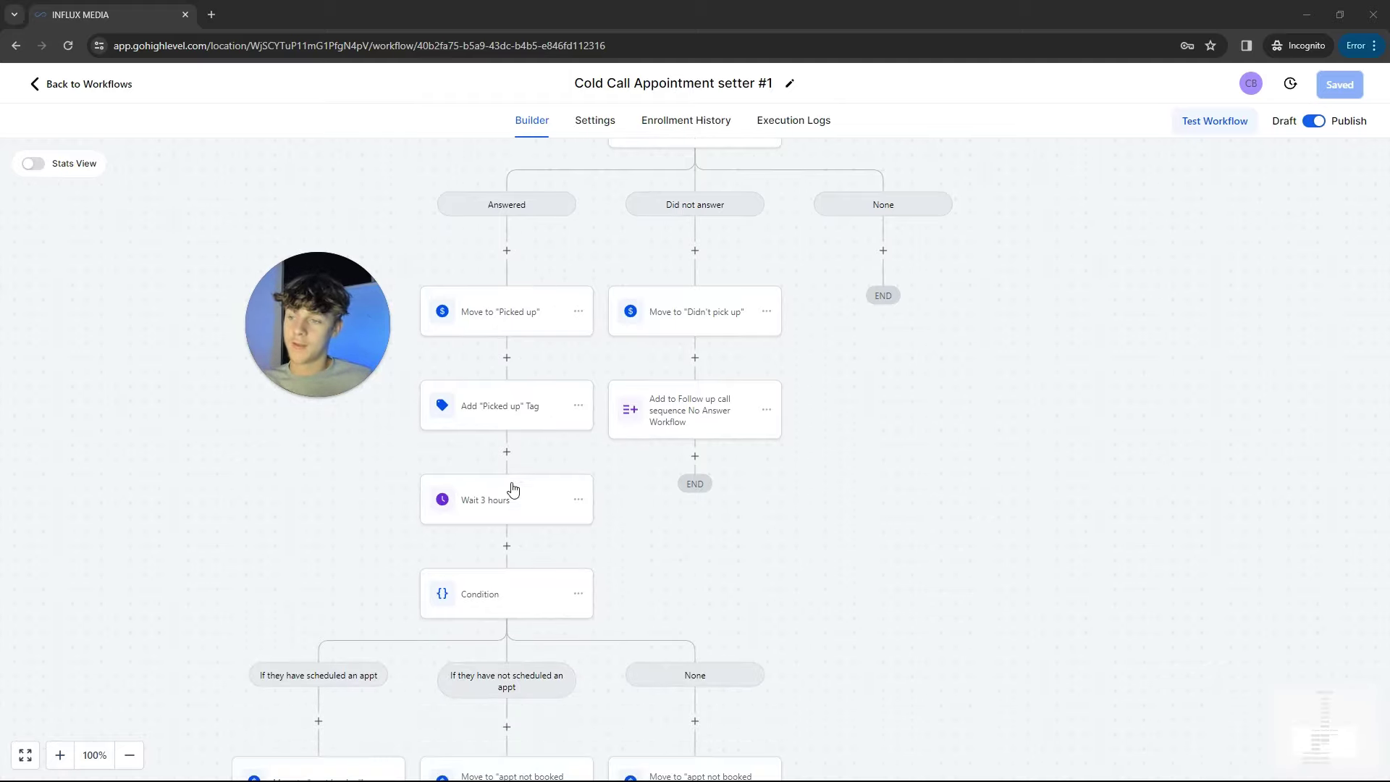
{"action": "scroll", "coordinate": [500, 475], "scroll_direction": "down", "scroll_amount": 1}
{"action": "scroll", "coordinate": [514, 471], "scroll_direction": "down", "scroll_amount": 2}
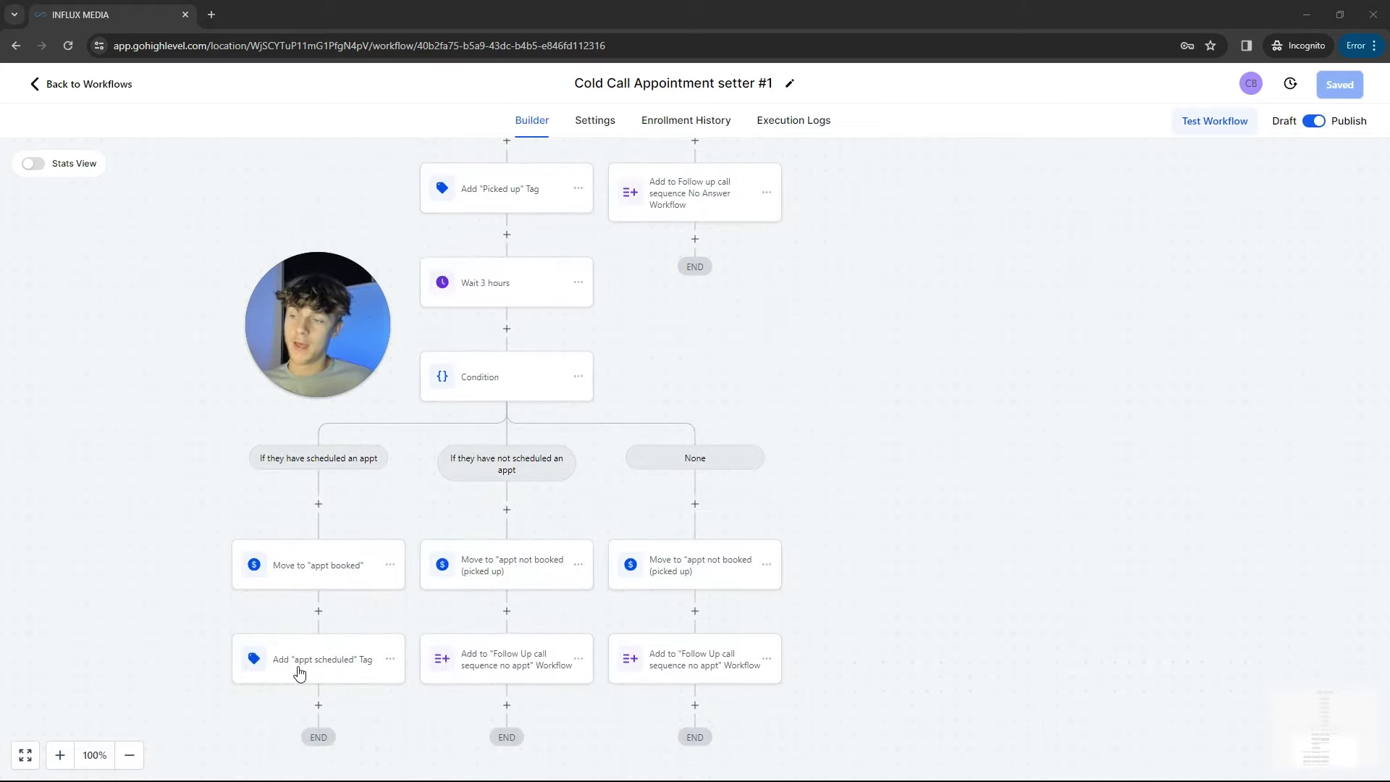
{"action": "left_click_drag", "start_coordinate": [310, 362], "coordinate": [263, 359]}
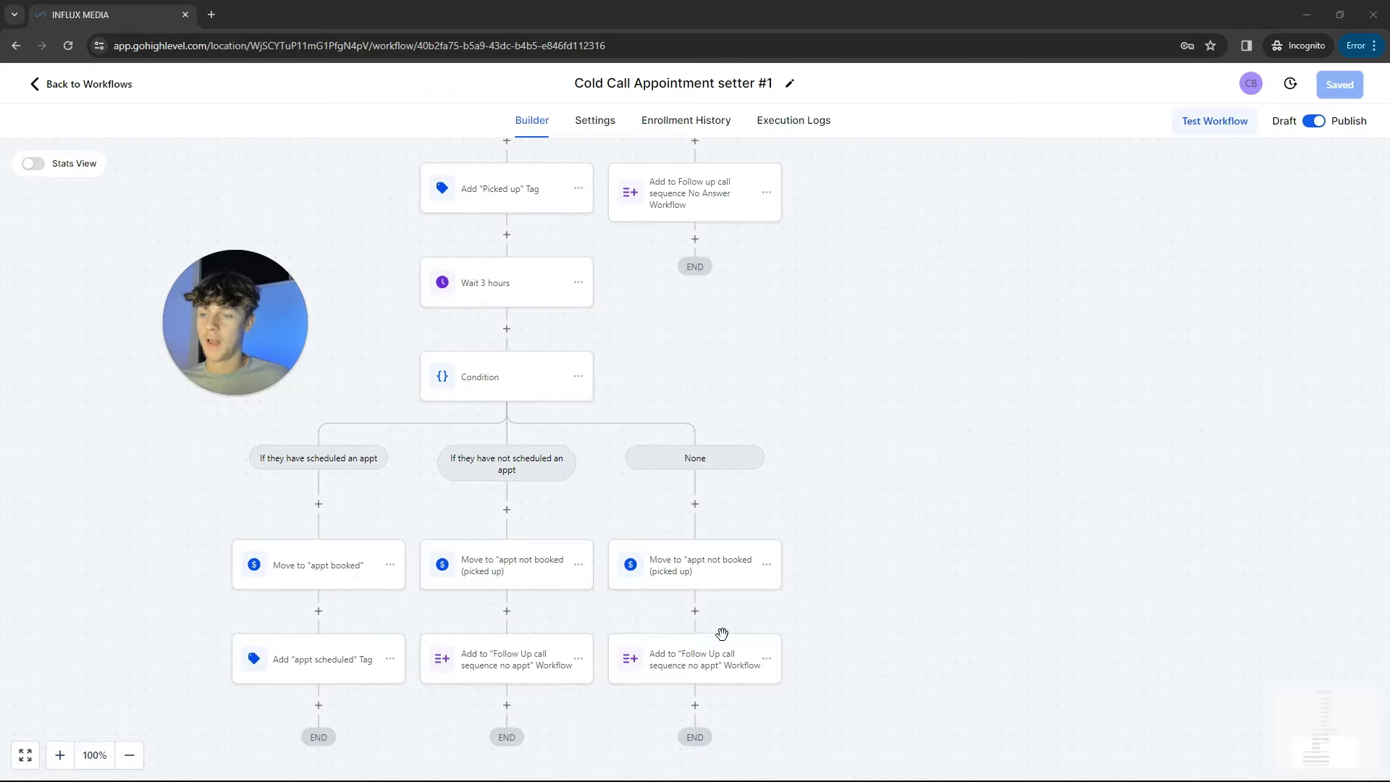
{"action": "right_click", "coordinate": [996, 498]}
{"action": "left_click", "coordinate": [903, 456]}
{"action": "left_click_drag", "start_coordinate": [878, 439], "coordinate": [1042, 406]}
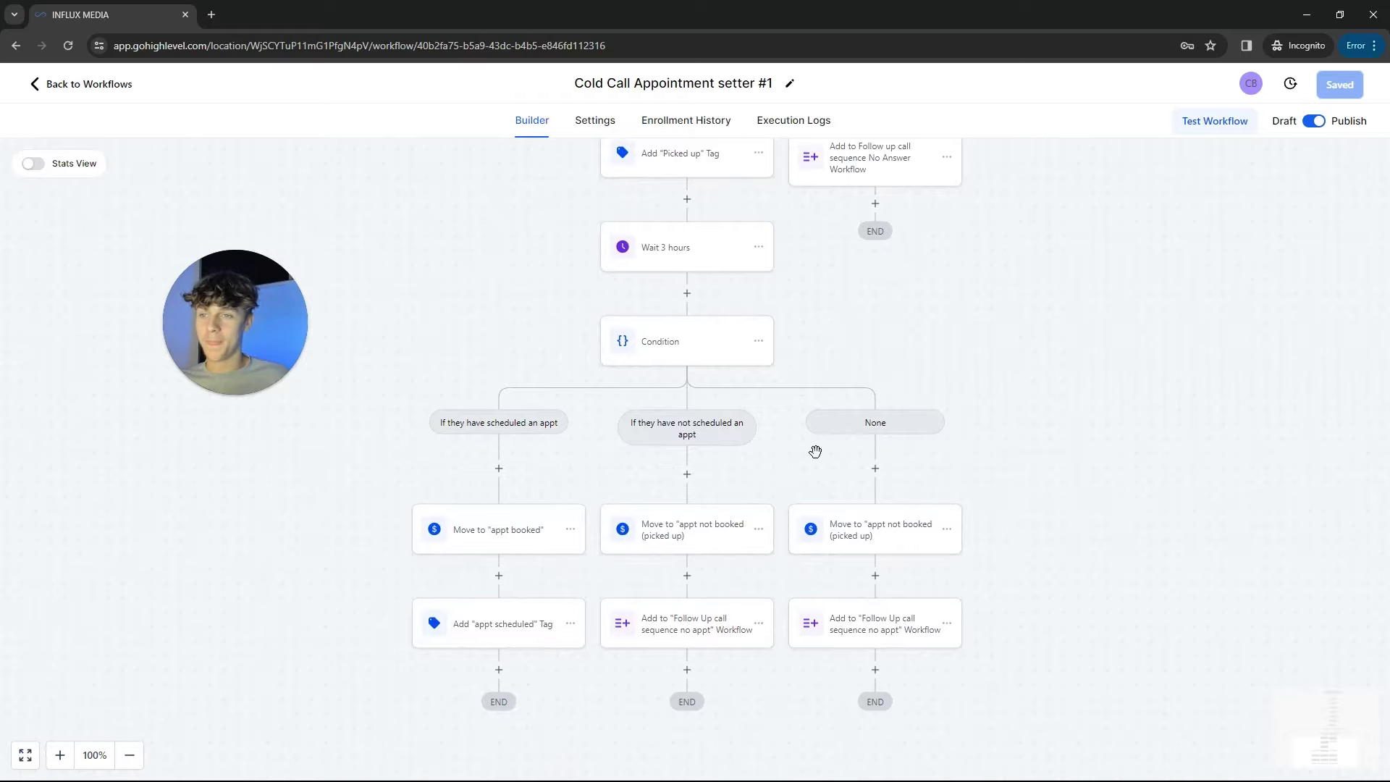
{"action": "left_click", "coordinate": [68, 85]}
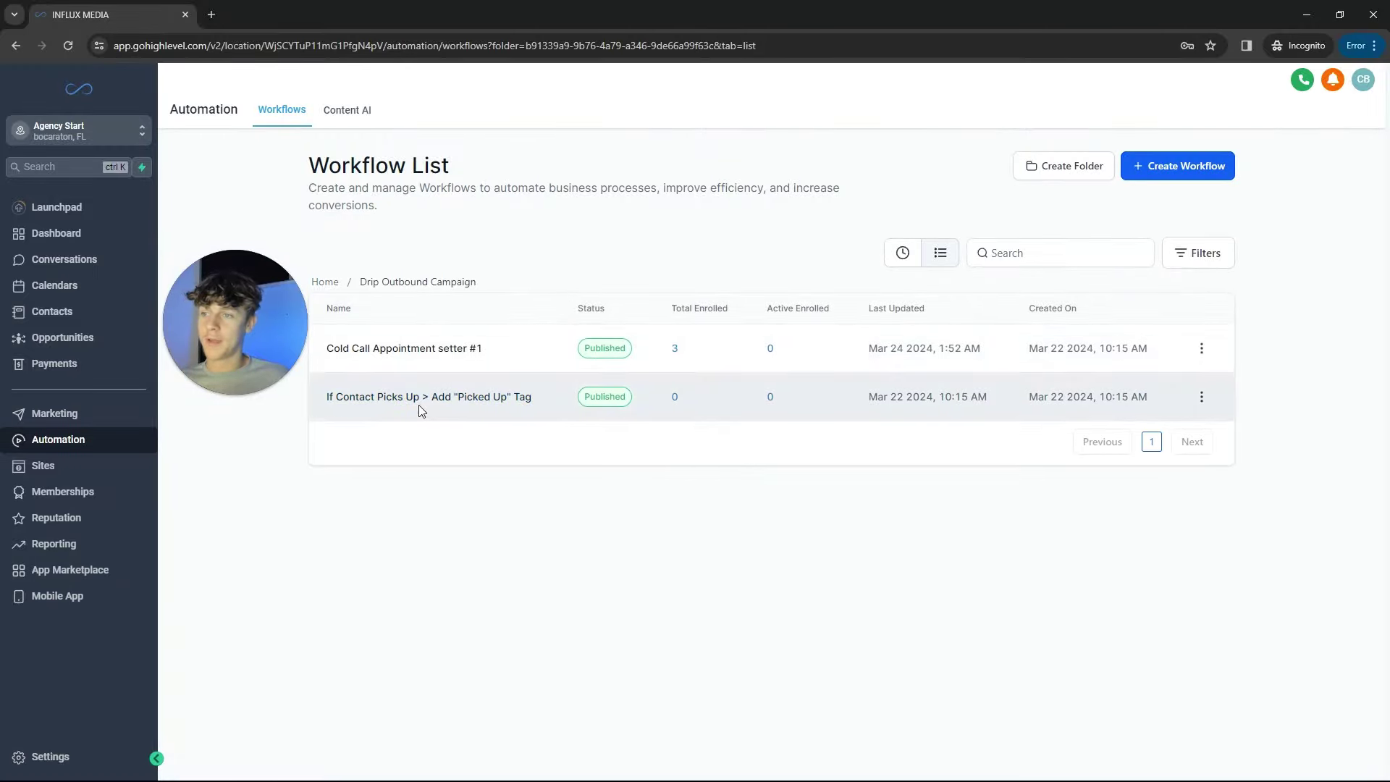
{"action": "left_click", "coordinate": [325, 281]}
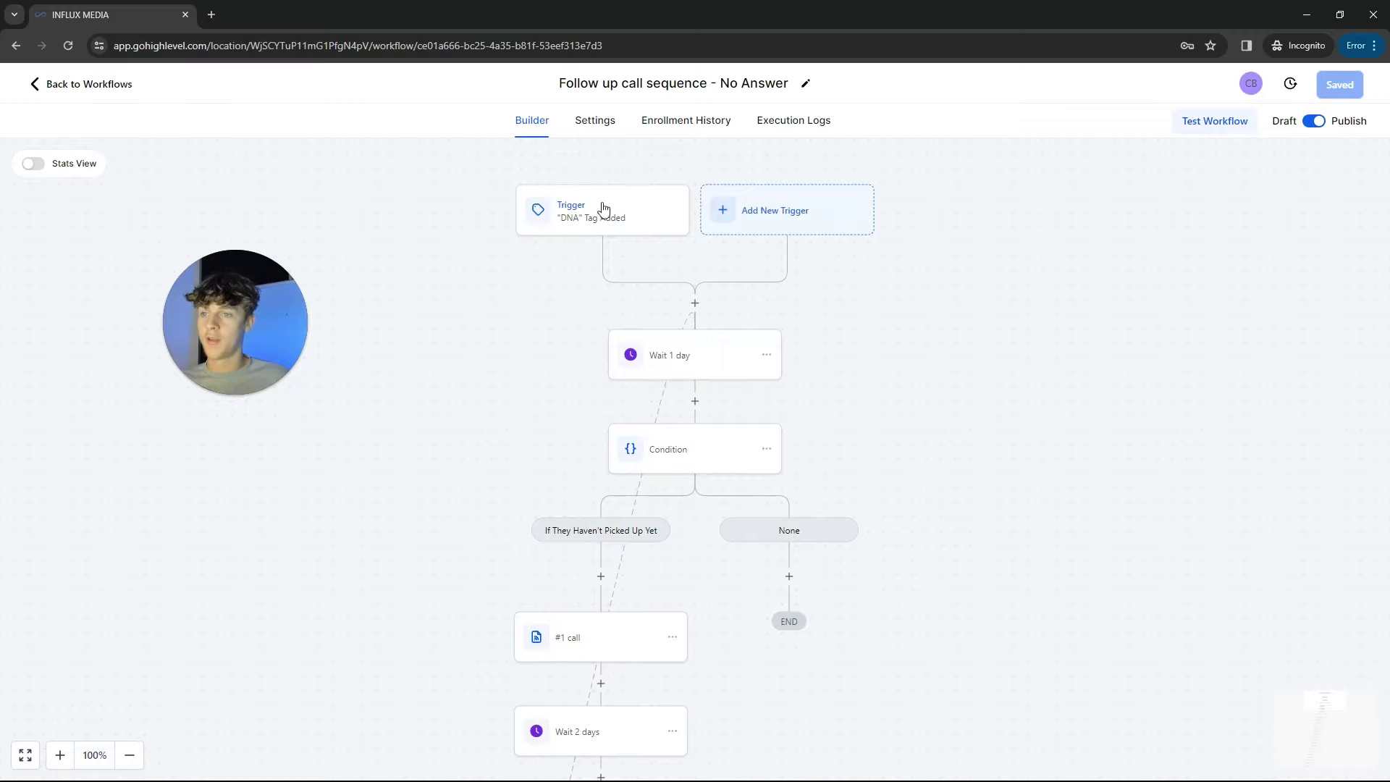
{"action": "scroll", "coordinate": [547, 355], "scroll_direction": "down", "scroll_amount": 2}
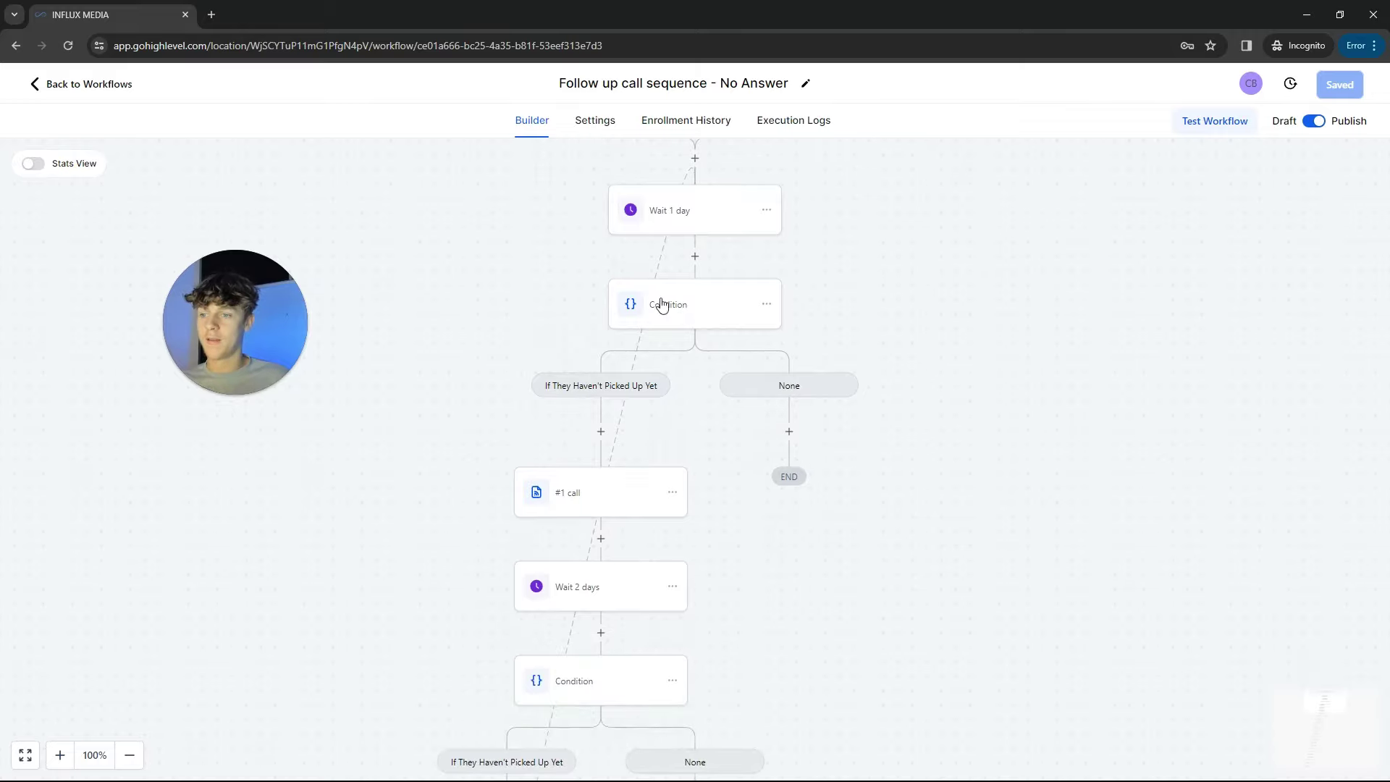
{"action": "scroll", "coordinate": [497, 391], "scroll_direction": "down", "scroll_amount": 10}
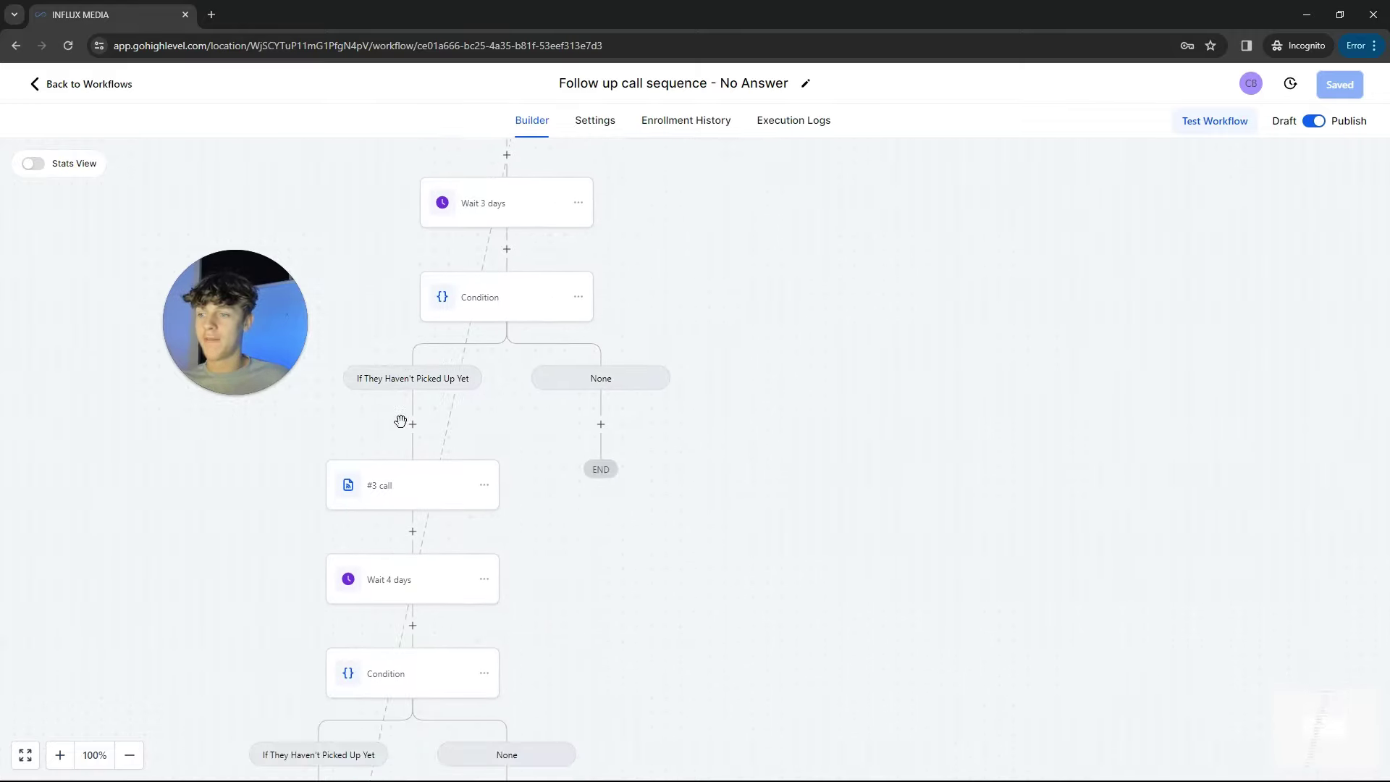
{"action": "scroll", "coordinate": [400, 420], "scroll_direction": "down", "scroll_amount": 10}
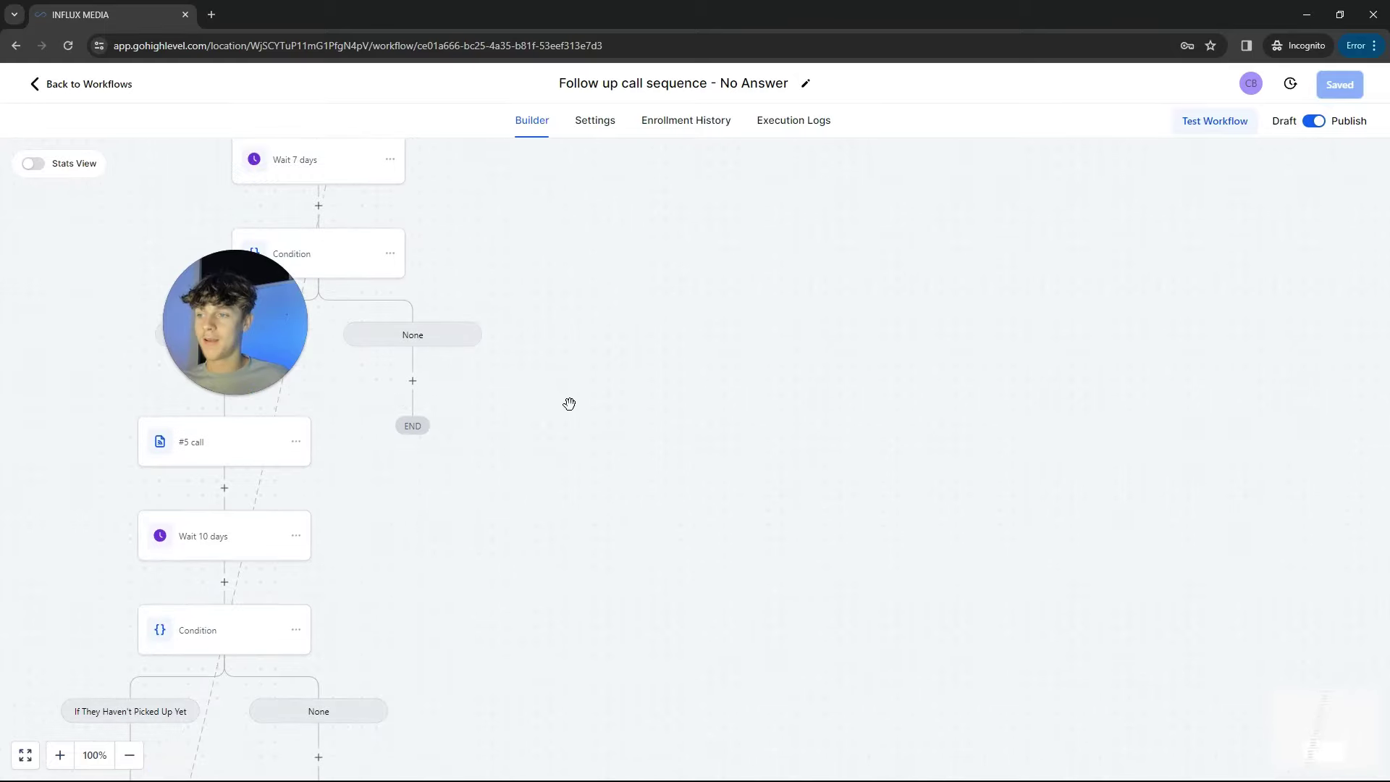
{"action": "scroll", "coordinate": [651, 390], "scroll_direction": "left", "scroll_amount": 3}
{"action": "scroll", "coordinate": [652, 391], "scroll_direction": "down", "scroll_amount": 4}
{"action": "scroll", "coordinate": [655, 434], "scroll_direction": "up", "scroll_amount": 5}
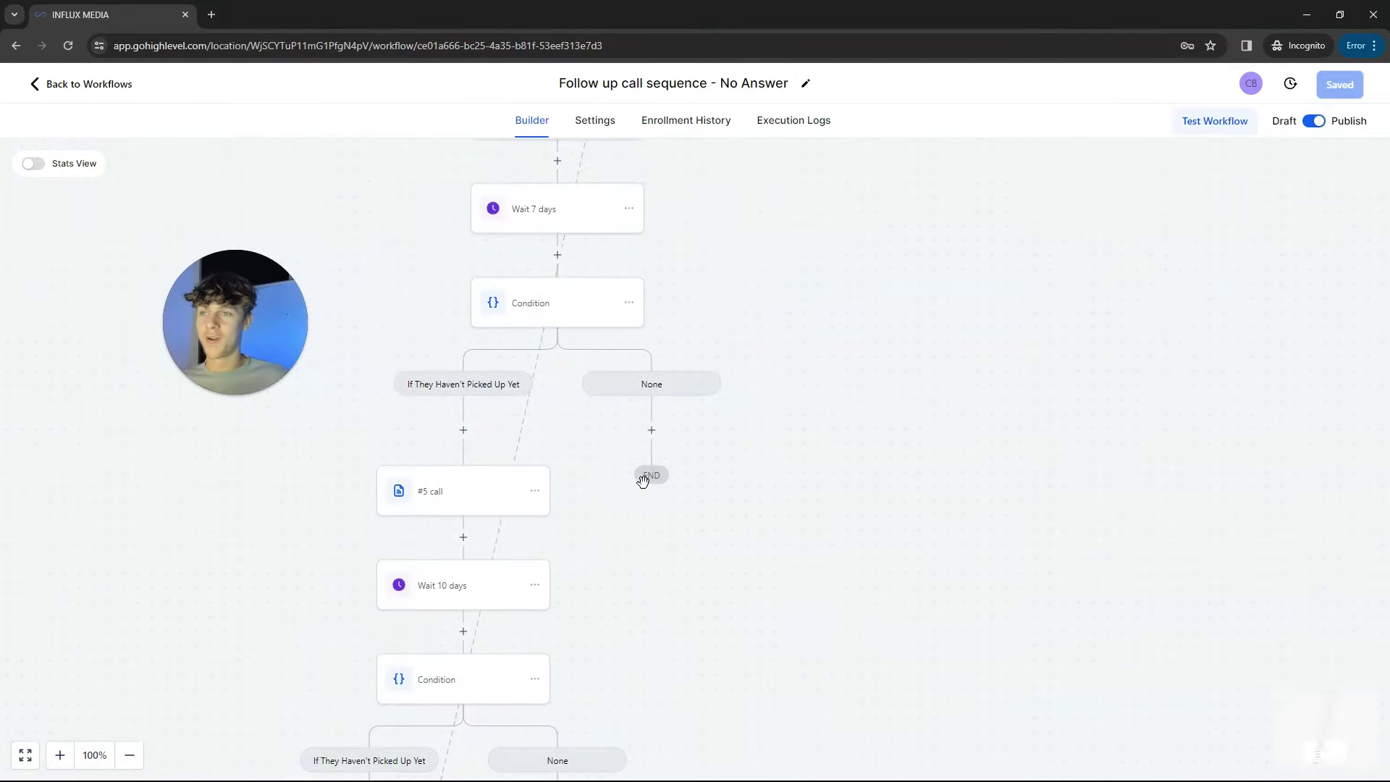
{"action": "scroll", "coordinate": [644, 449], "scroll_direction": "up", "scroll_amount": 12}
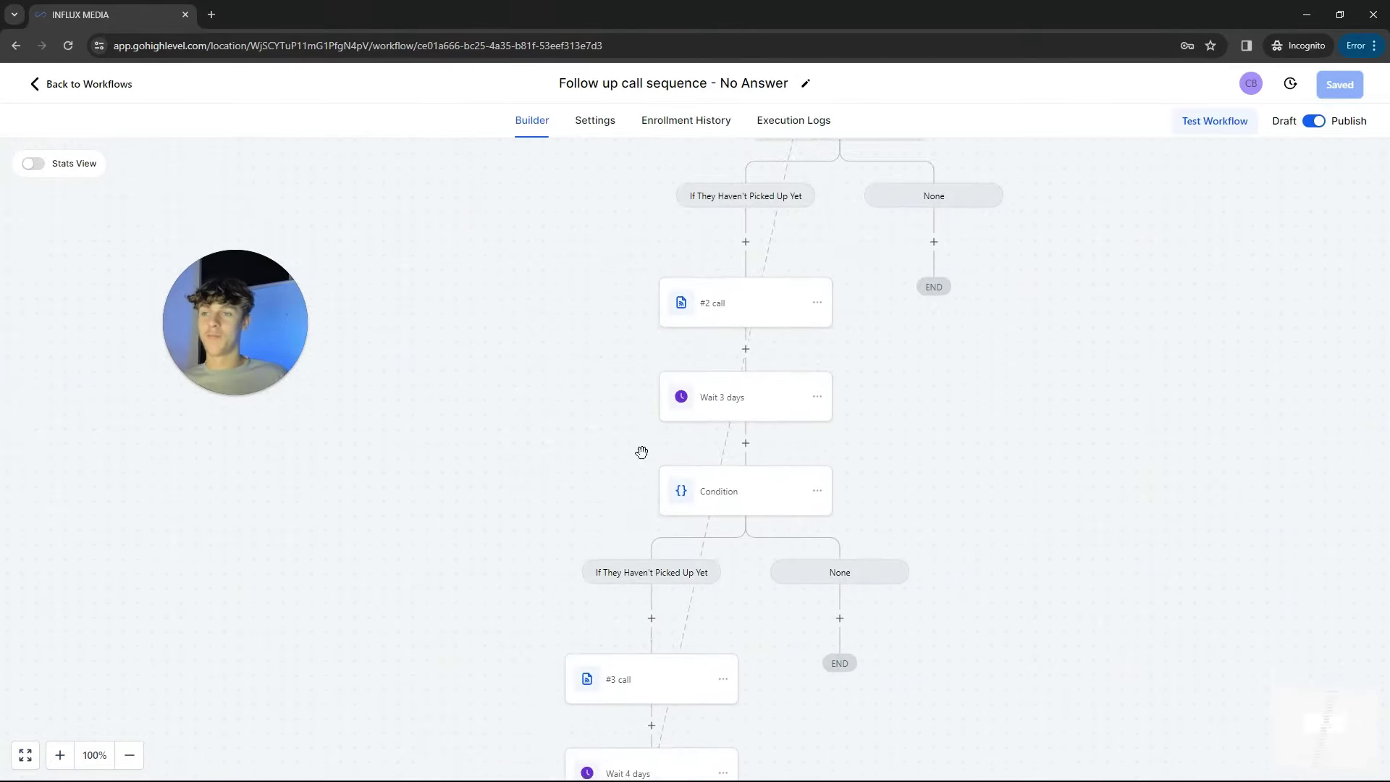
{"action": "scroll", "coordinate": [630, 453], "scroll_direction": "up", "scroll_amount": 10}
{"action": "scroll", "coordinate": [673, 323], "scroll_direction": "right", "scroll_amount": 2}
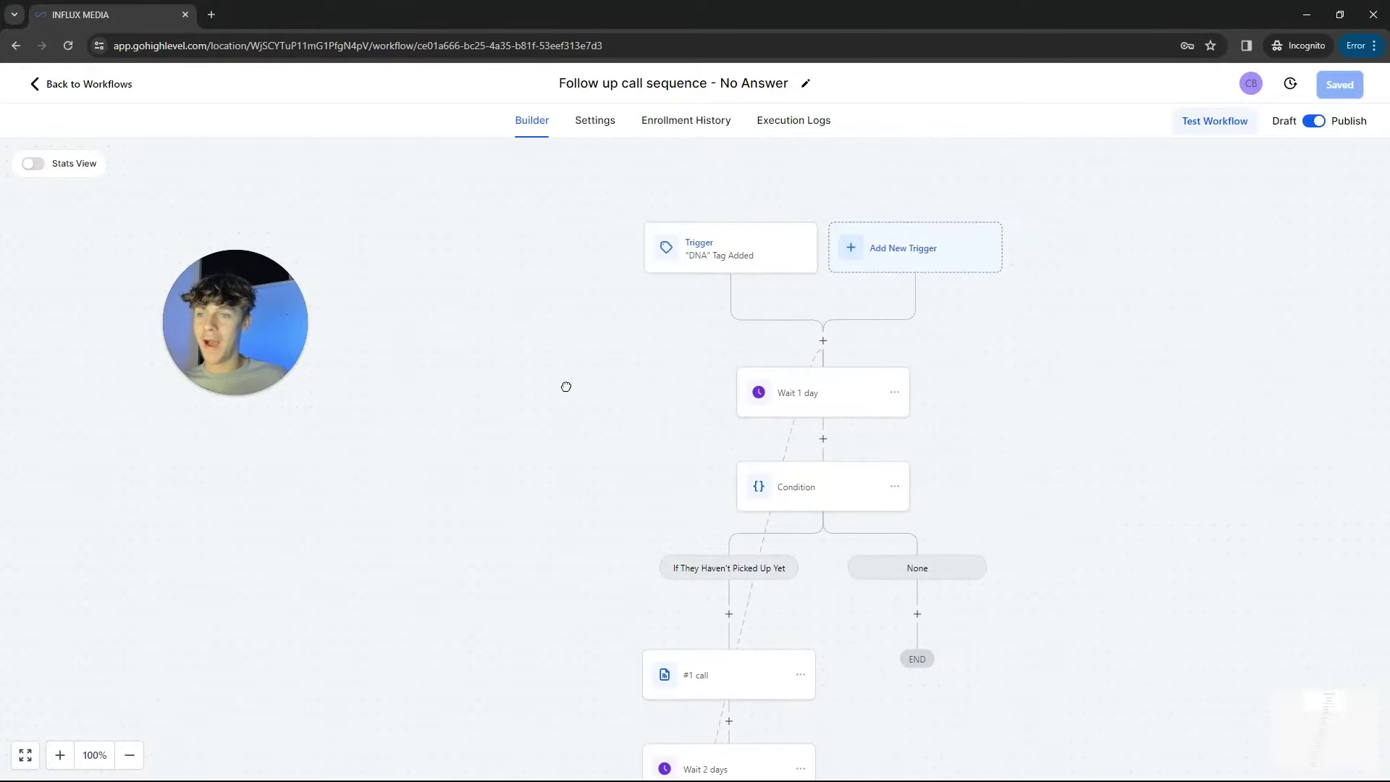
Step: Leave the No Answer workflow and open the Contacts smart list showing only the untagged Test #1 contact
{"action": "left_click", "coordinate": [110, 86]}
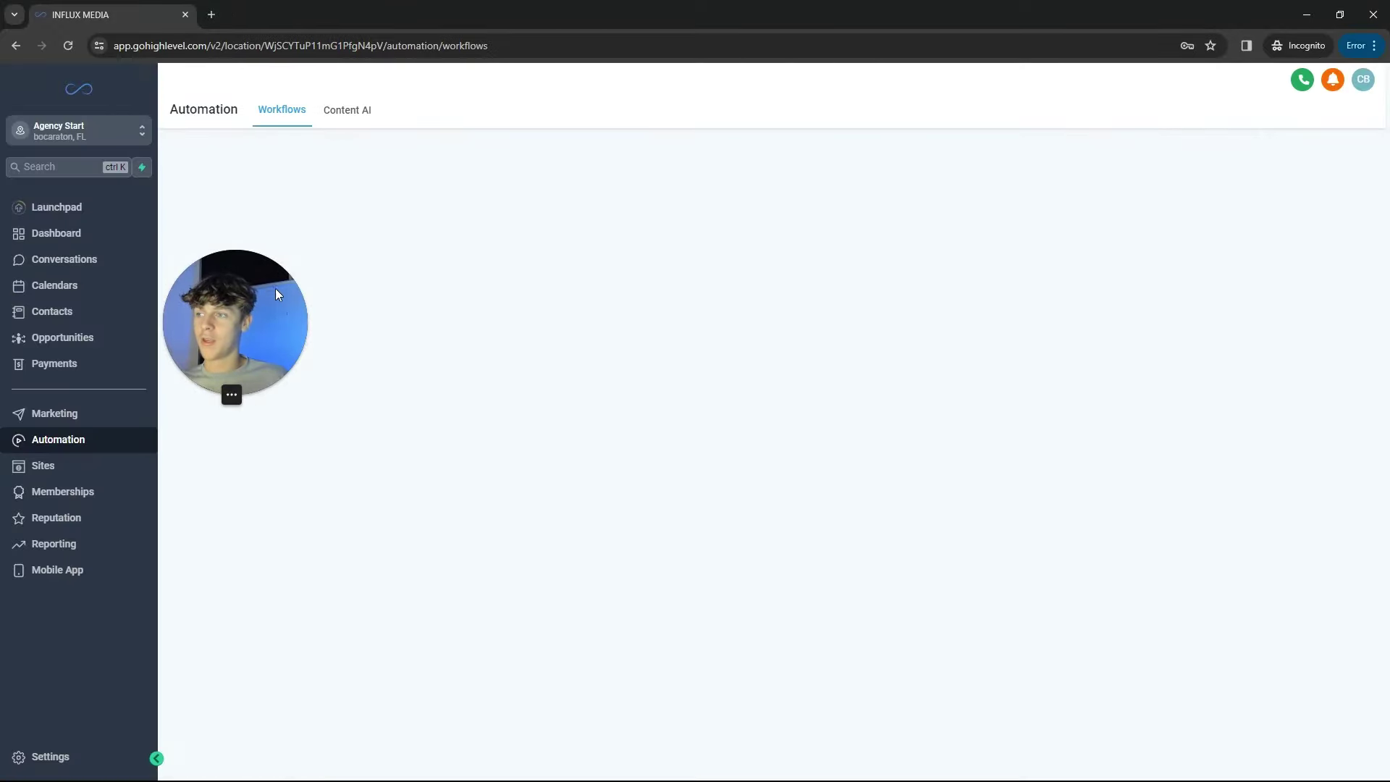
{"action": "left_click", "coordinate": [71, 317]}
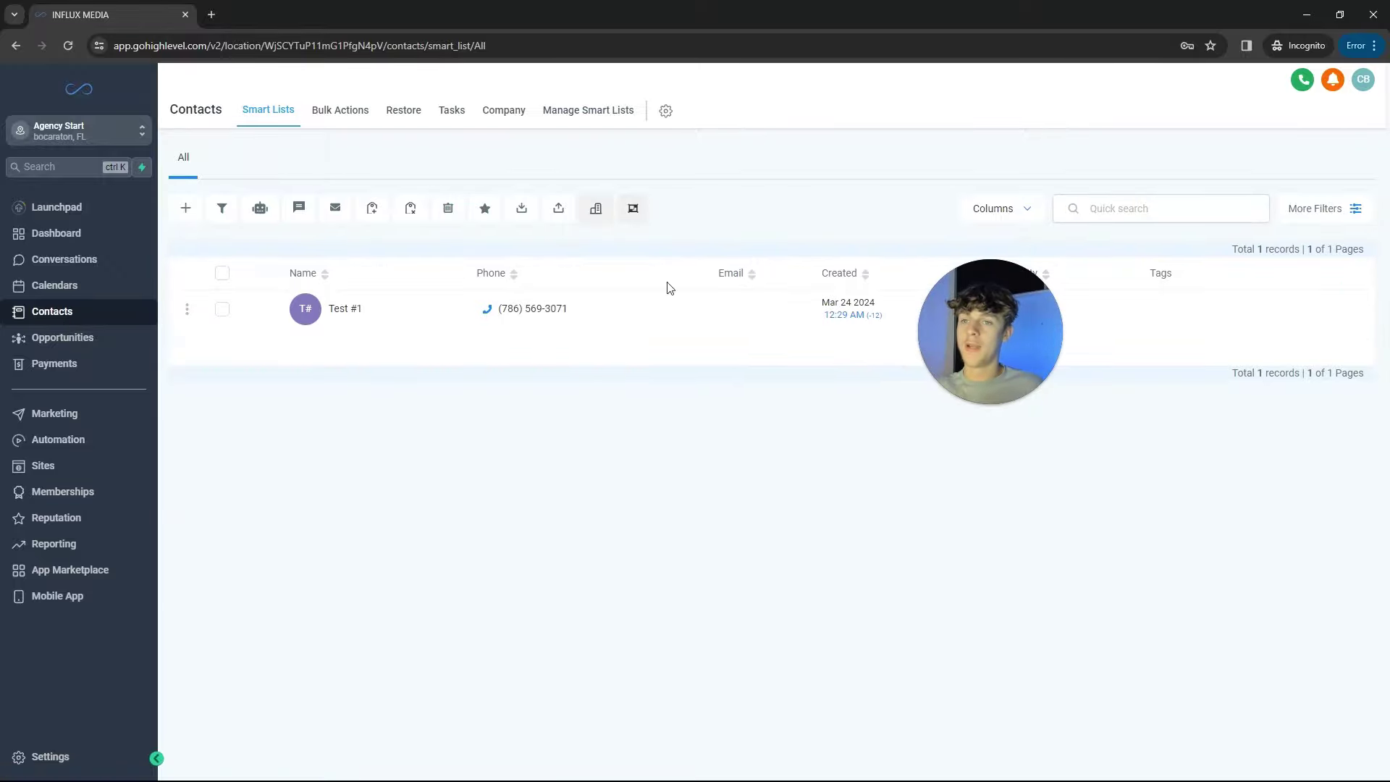
{"action": "left_click_drag", "start_coordinate": [974, 339], "coordinate": [1252, 507]}
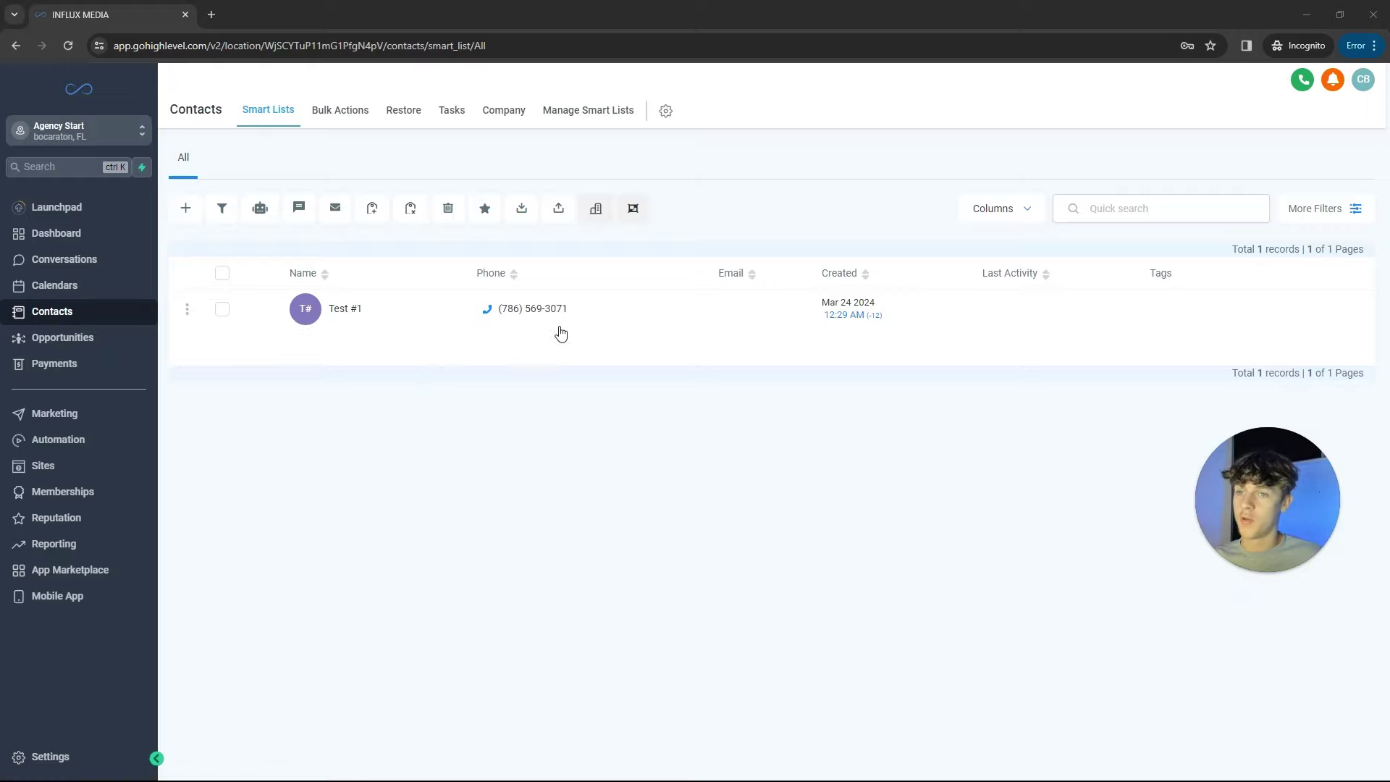
Step: Add the 'drip outbound campaign' tag to Test #1, with 'G' as the action description
{"action": "left_click", "coordinate": [222, 309]}
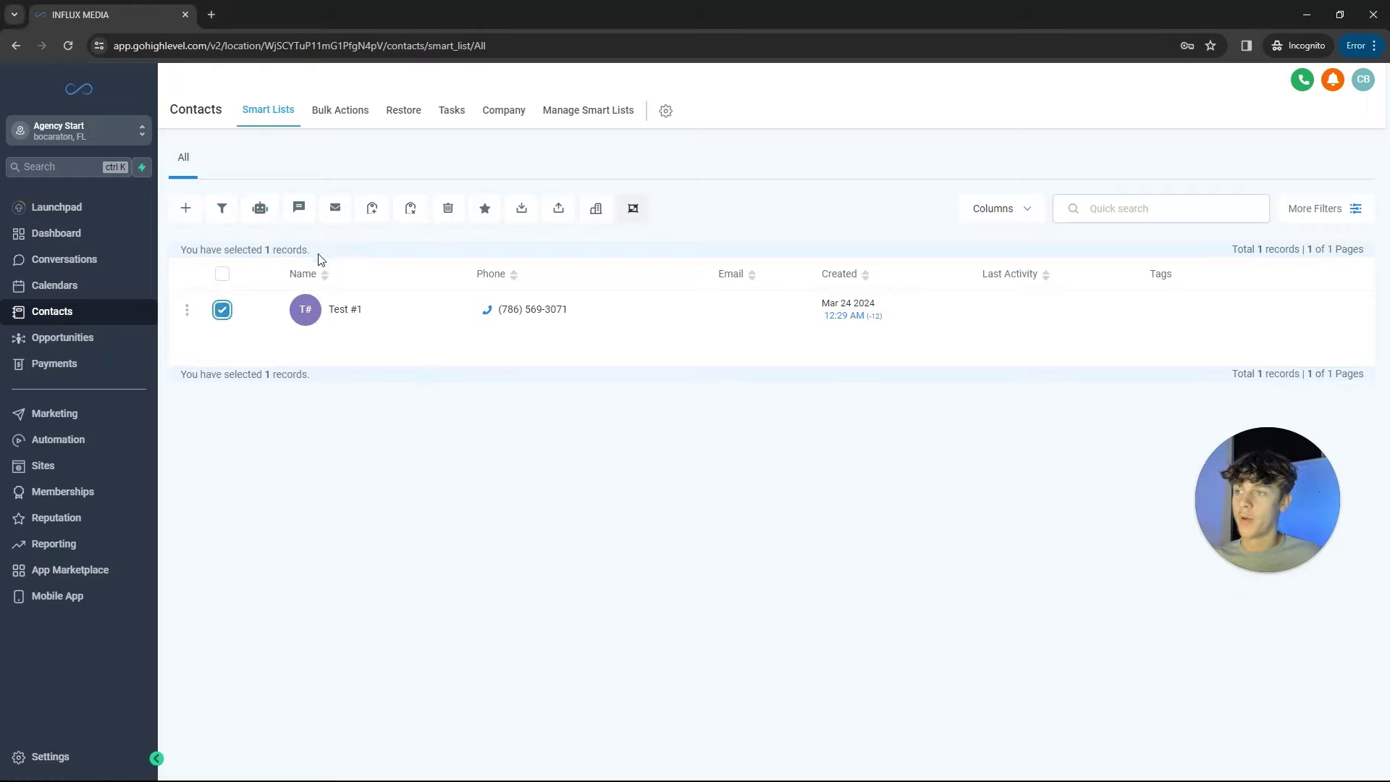
{"action": "left_click", "coordinate": [373, 210]}
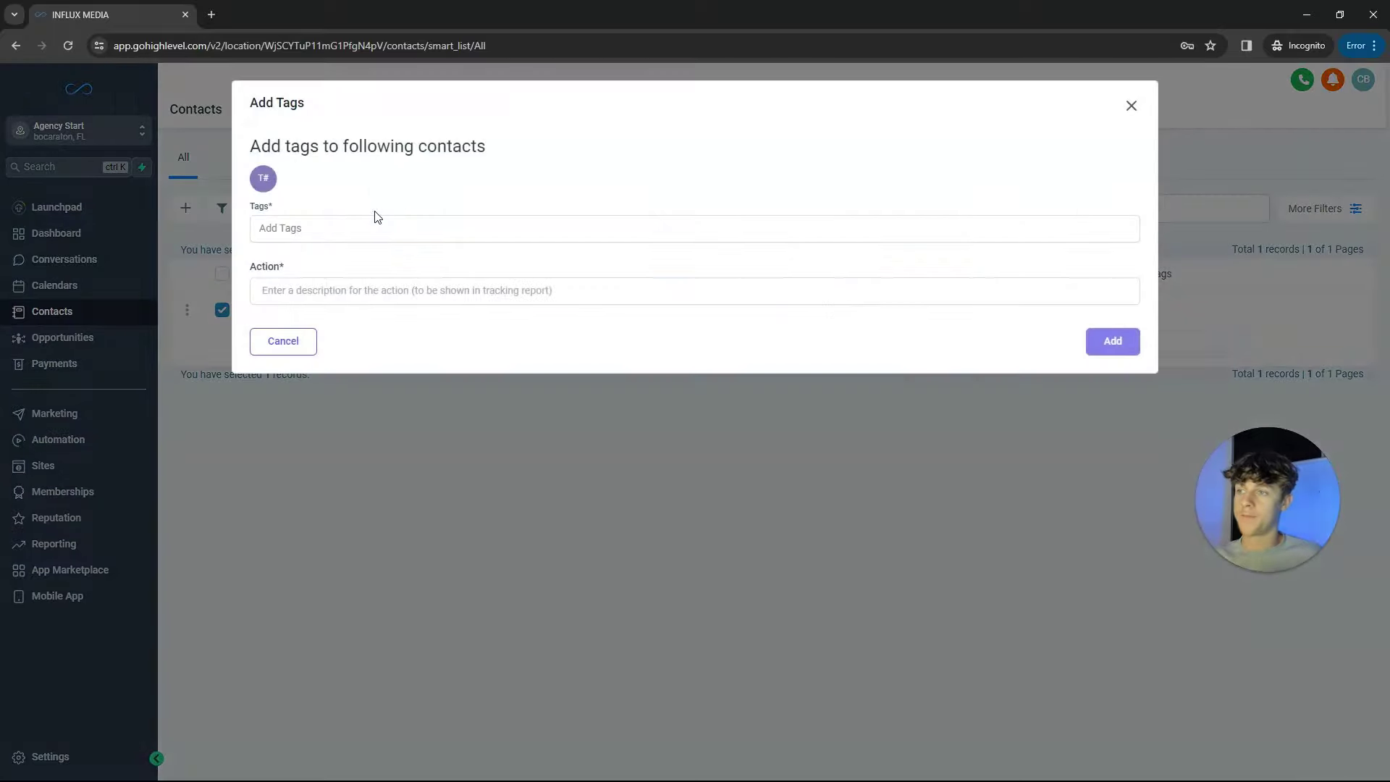
{"action": "left_click", "coordinate": [339, 233]}
{"action": "scroll", "coordinate": [340, 311], "scroll_direction": "down", "scroll_amount": 5}
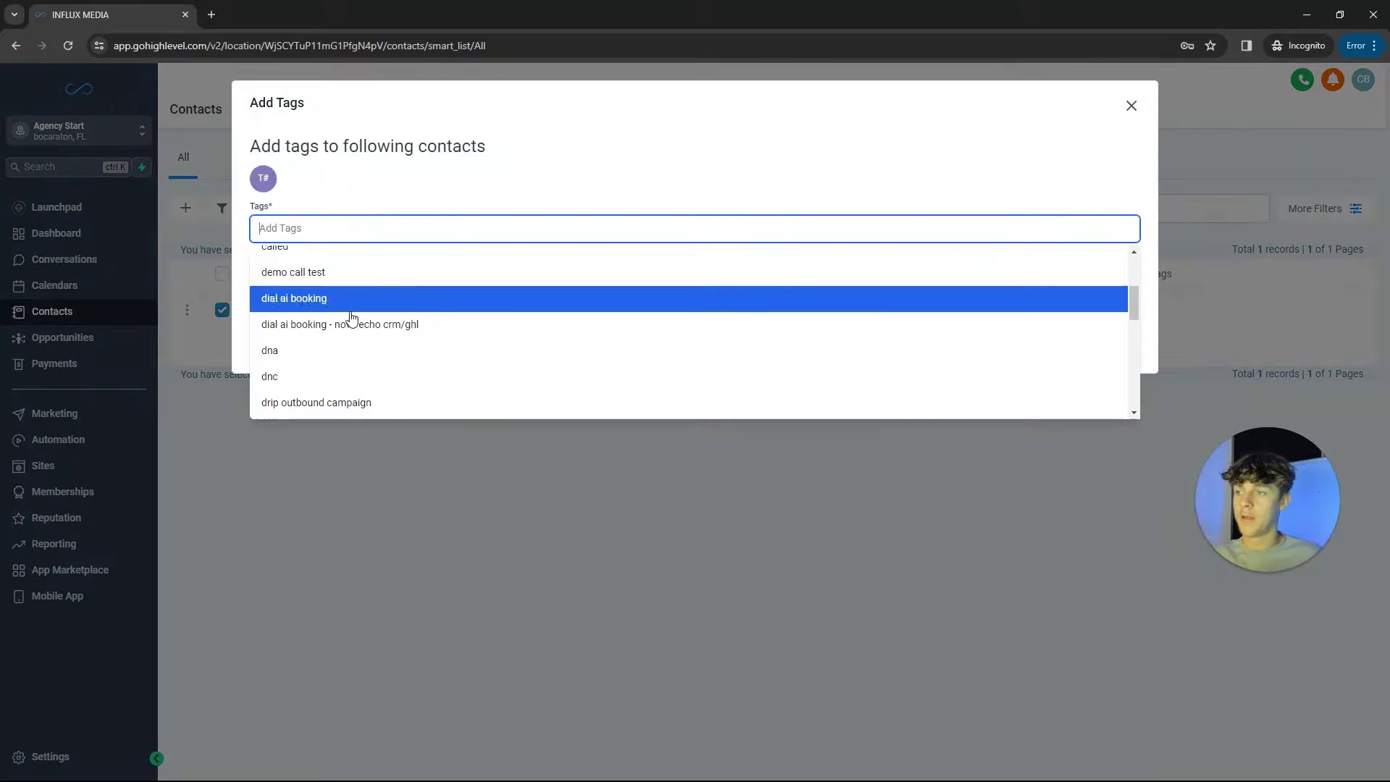
{"action": "scroll", "coordinate": [372, 349], "scroll_direction": "down", "scroll_amount": 3}
{"action": "scroll", "coordinate": [319, 333], "scroll_direction": "up", "scroll_amount": 3}
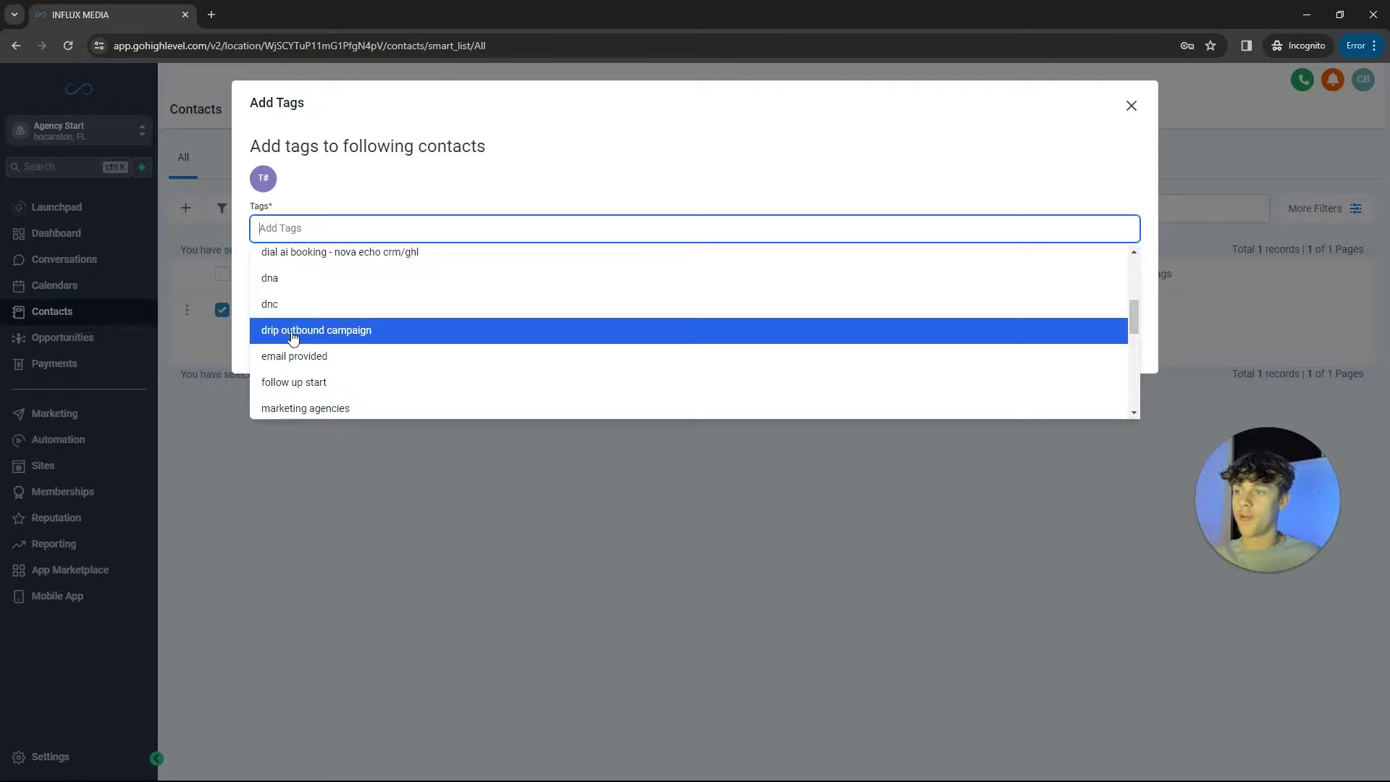
{"action": "left_click", "coordinate": [348, 337]}
{"action": "left_click", "coordinate": [320, 293]}
{"action": "type", "text": "G"}
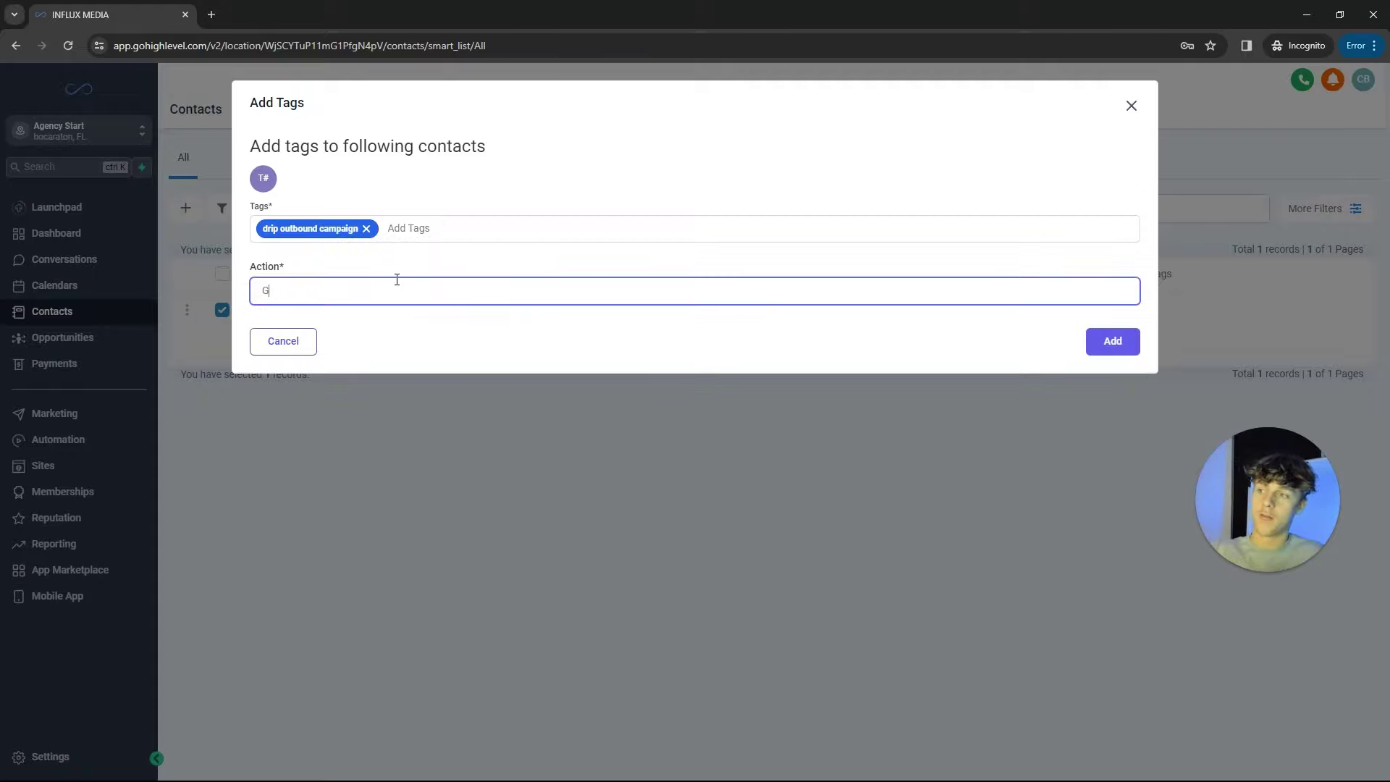
{"action": "left_click", "coordinate": [1086, 346]}
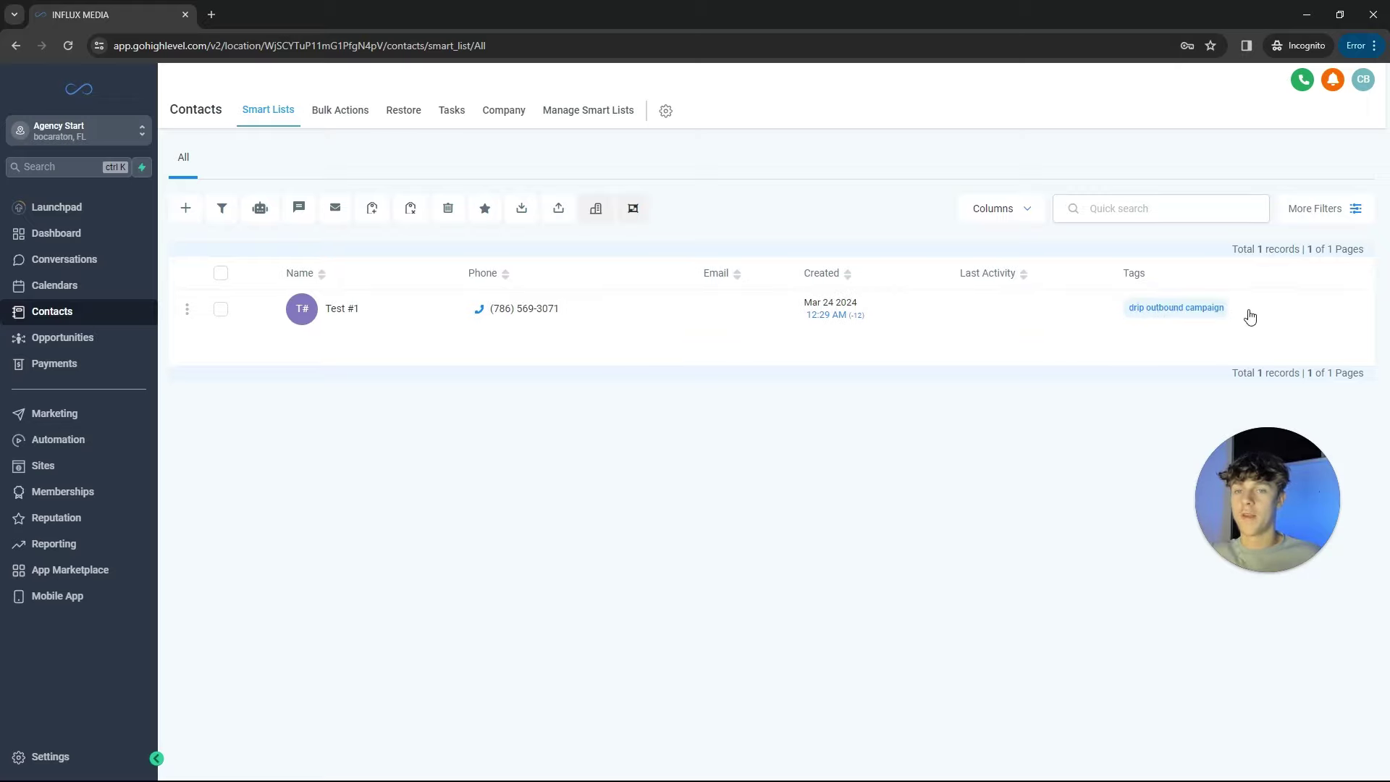
Step: Check in Contacts that Test #1 carries the 'called' tag, then return to the Automation workflows
{"action": "left_click", "coordinate": [61, 440]}
{"action": "left_click", "coordinate": [60, 312]}
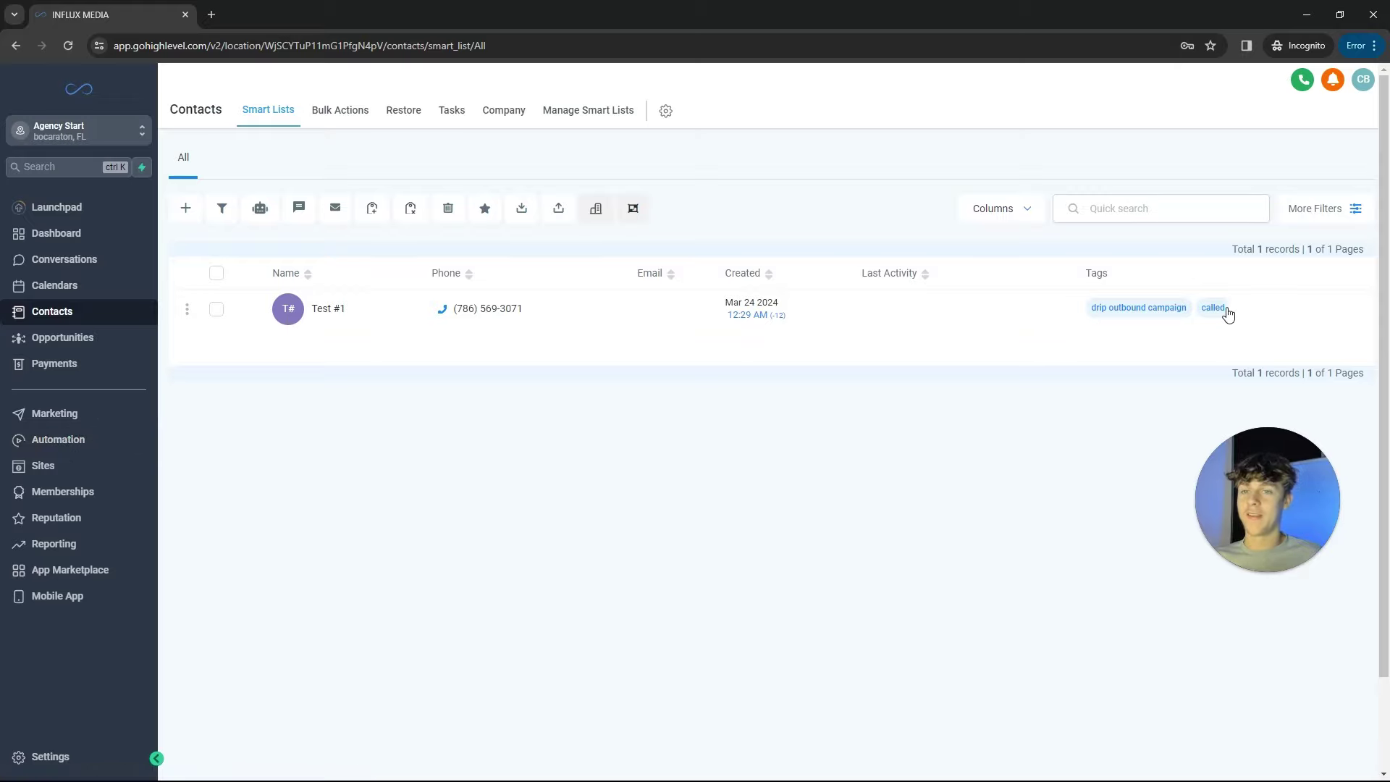
{"action": "left_click", "coordinate": [78, 440]}
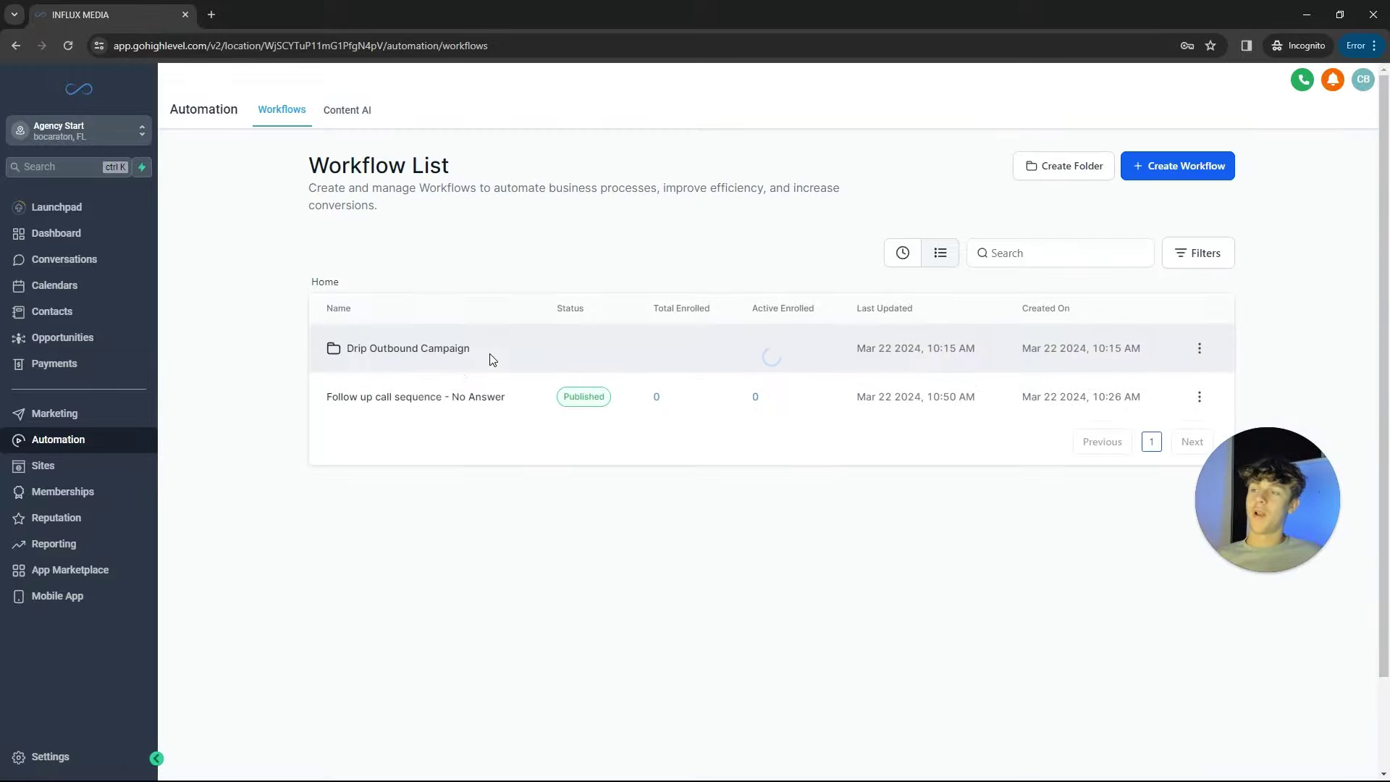
Step: Open Cold Call Appointment setter #1 from the Drip Outbound Campaign folder, scroll through its branches, and return to Workflows
{"action": "left_click", "coordinate": [410, 349]}
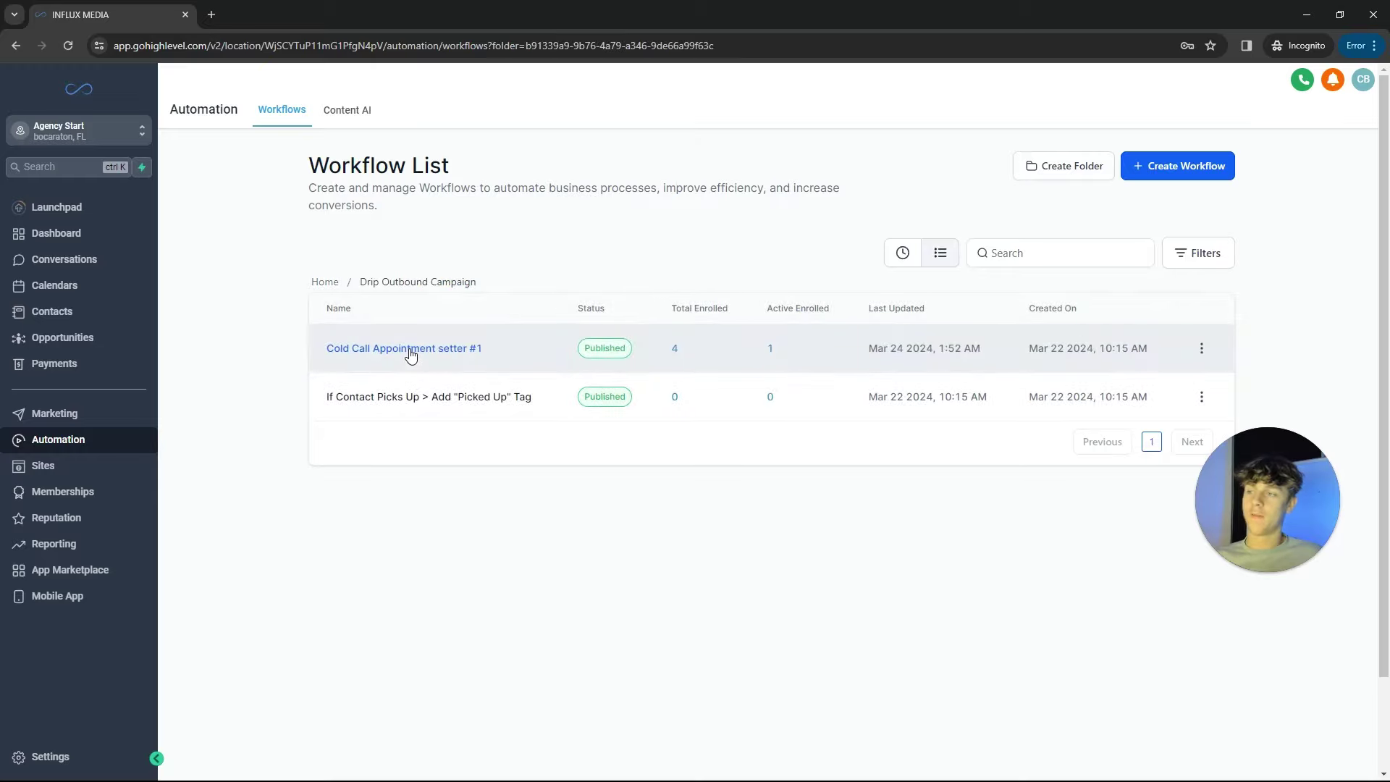
{"action": "left_click", "coordinate": [409, 350]}
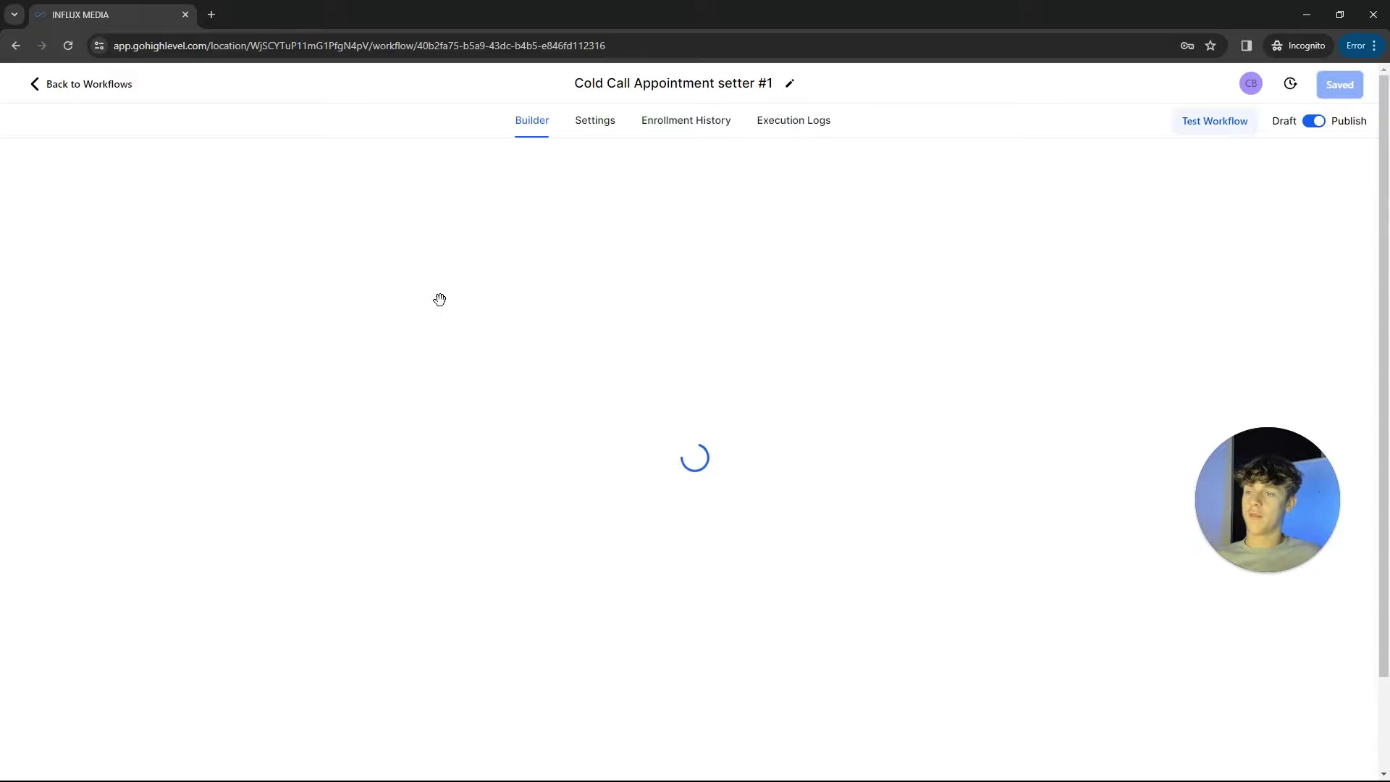
{"action": "scroll", "coordinate": [485, 391], "scroll_direction": "down", "scroll_amount": 5}
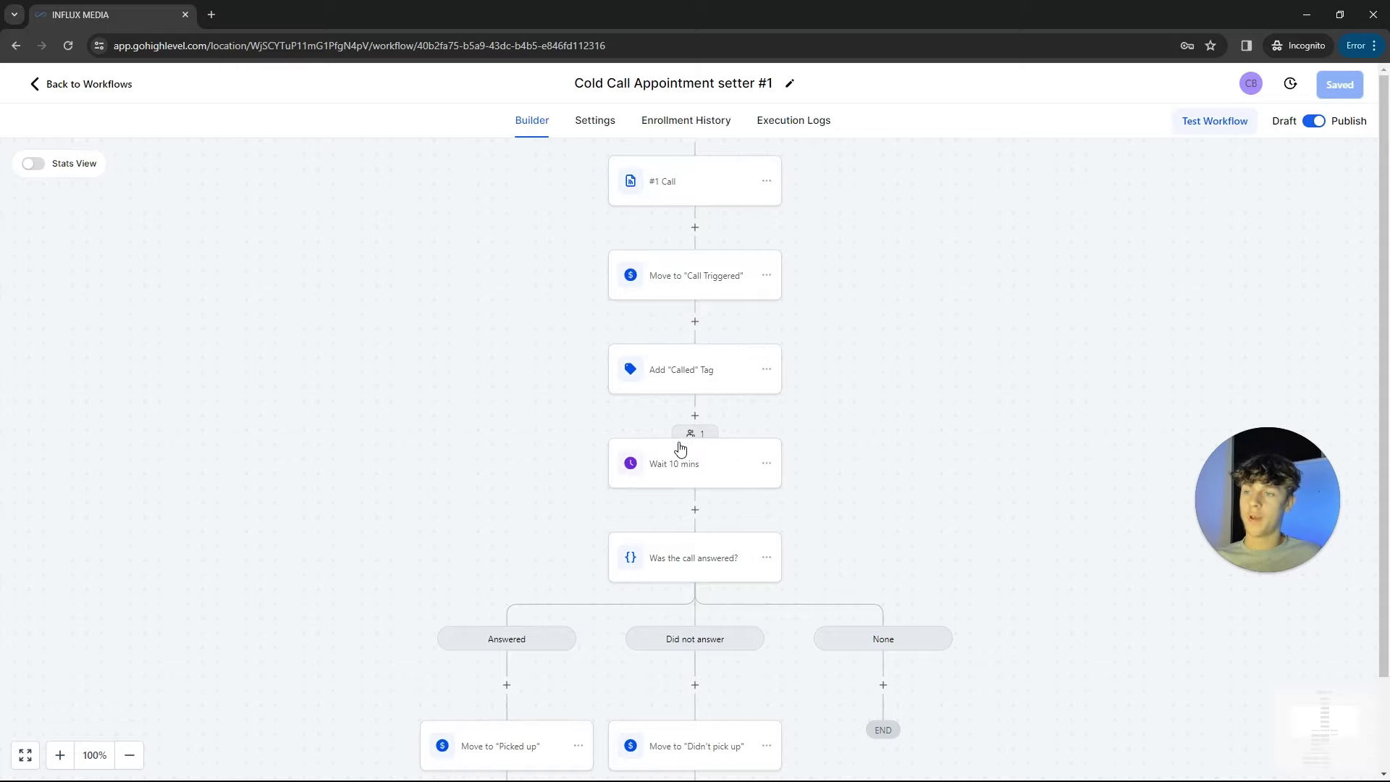
{"action": "scroll", "coordinate": [646, 384], "scroll_direction": "down", "scroll_amount": 2}
{"action": "scroll", "coordinate": [639, 456], "scroll_direction": "down", "scroll_amount": 2}
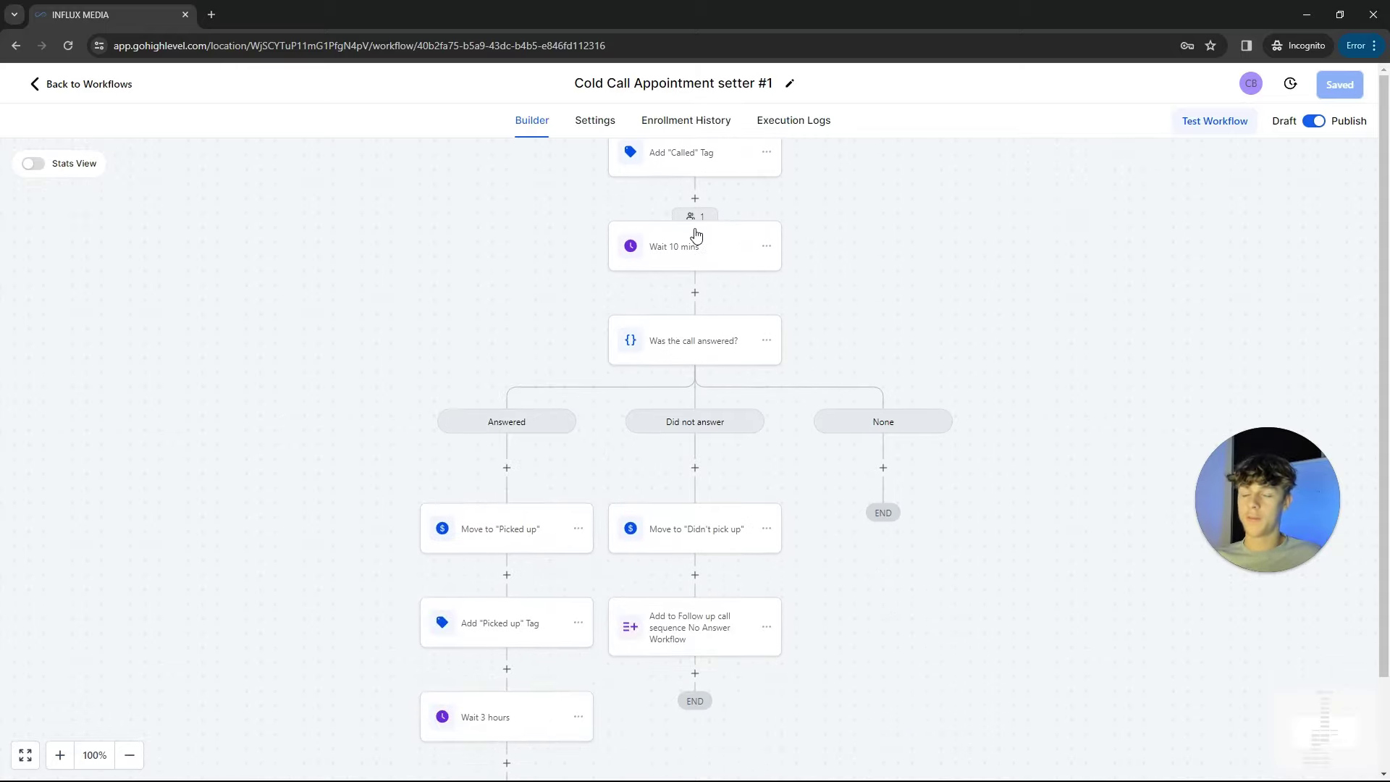
{"action": "scroll", "coordinate": [524, 540], "scroll_direction": "down", "scroll_amount": 3}
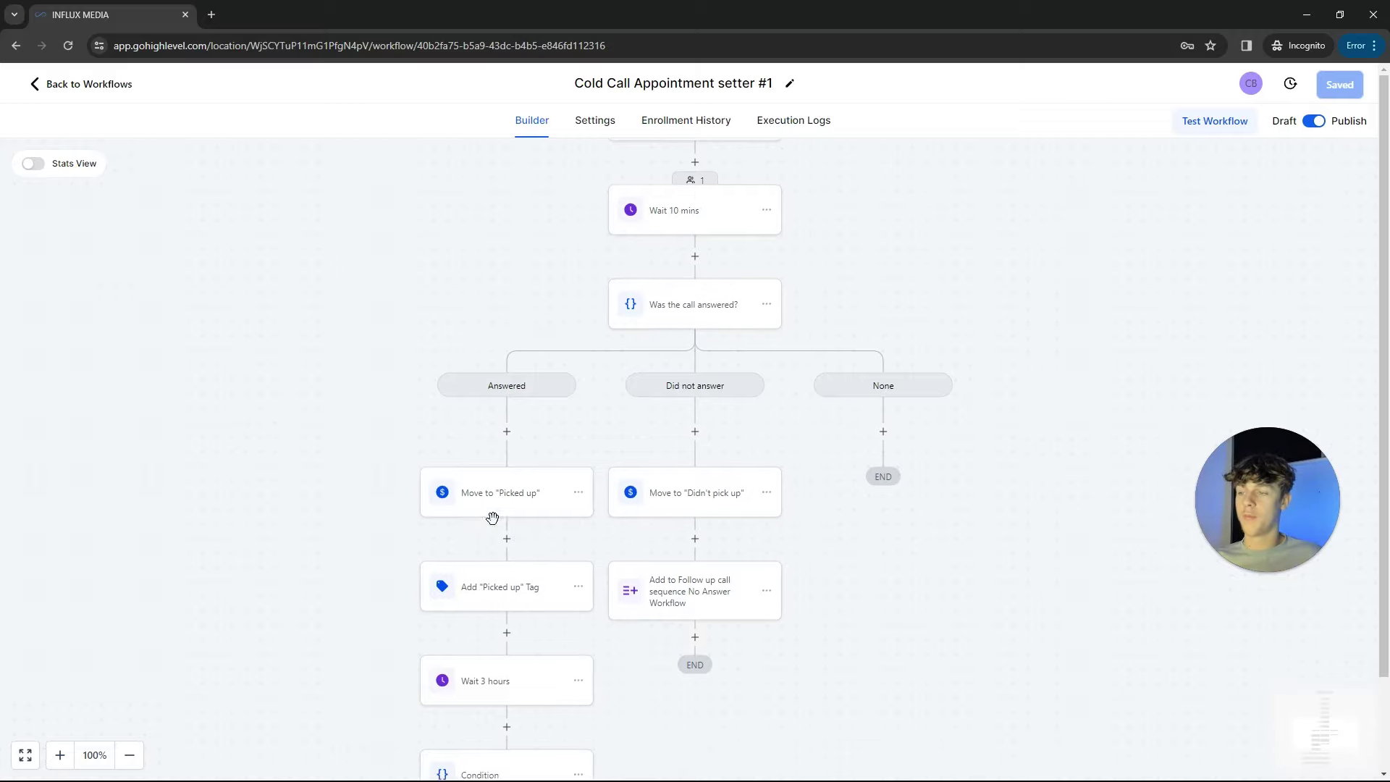
{"action": "scroll", "coordinate": [467, 507], "scroll_direction": "up", "scroll_amount": 3}
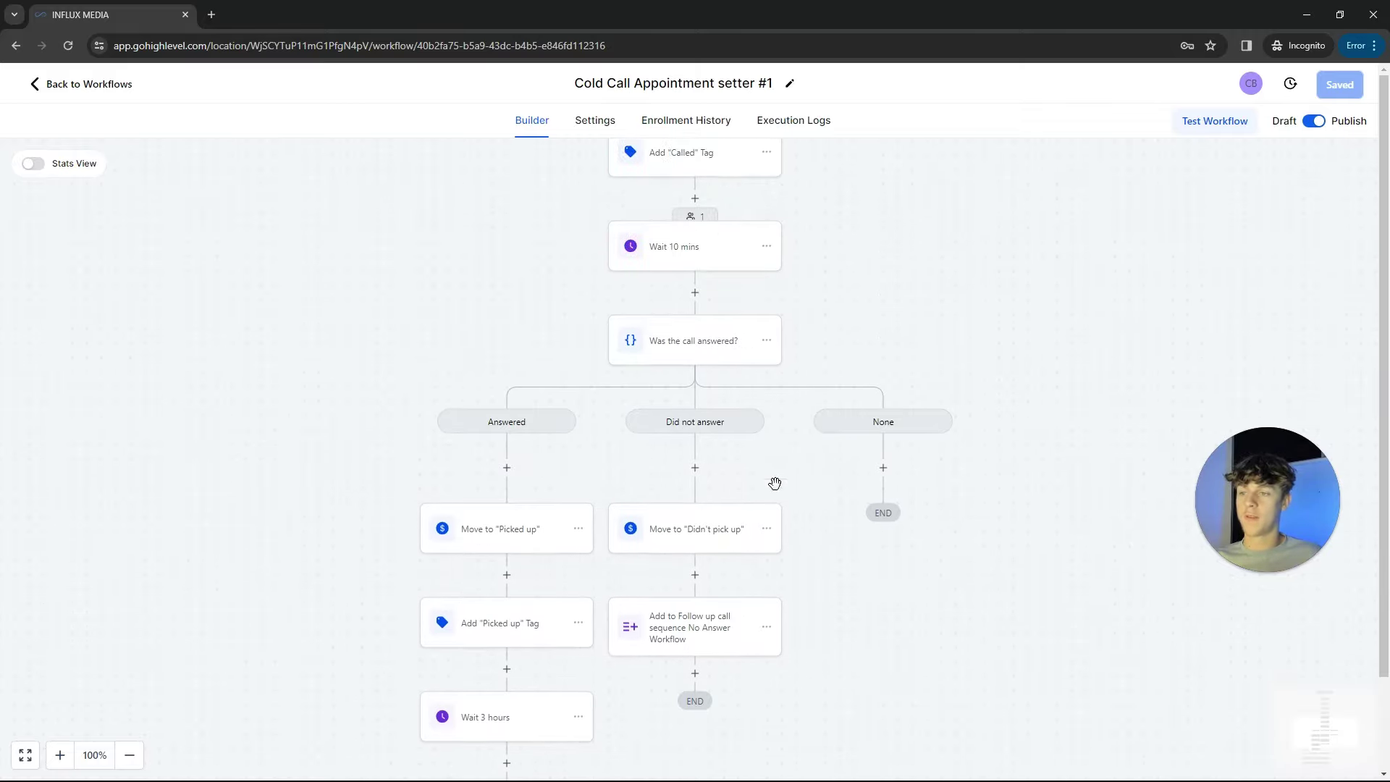
{"action": "scroll", "coordinate": [783, 491], "scroll_direction": "up", "scroll_amount": 8}
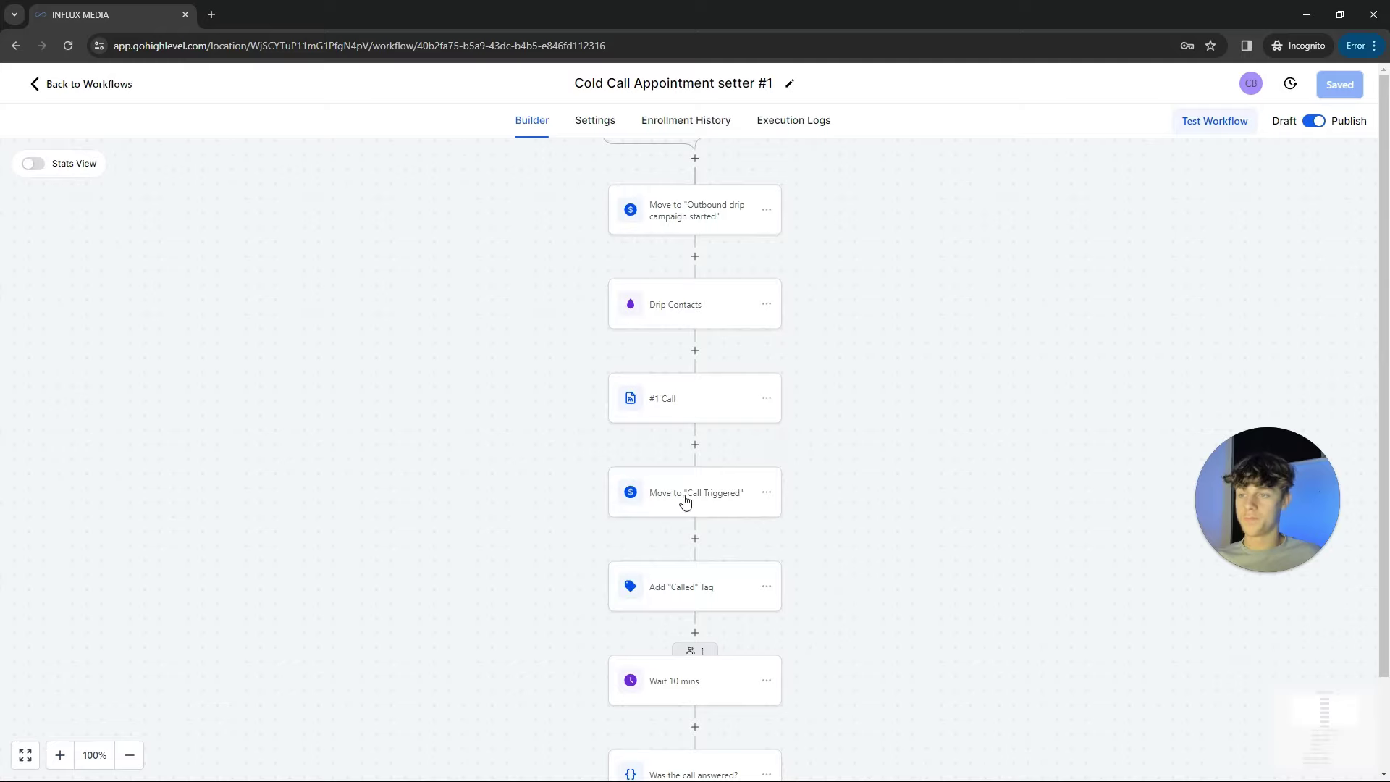
{"action": "scroll", "coordinate": [688, 492], "scroll_direction": "down", "scroll_amount": 7}
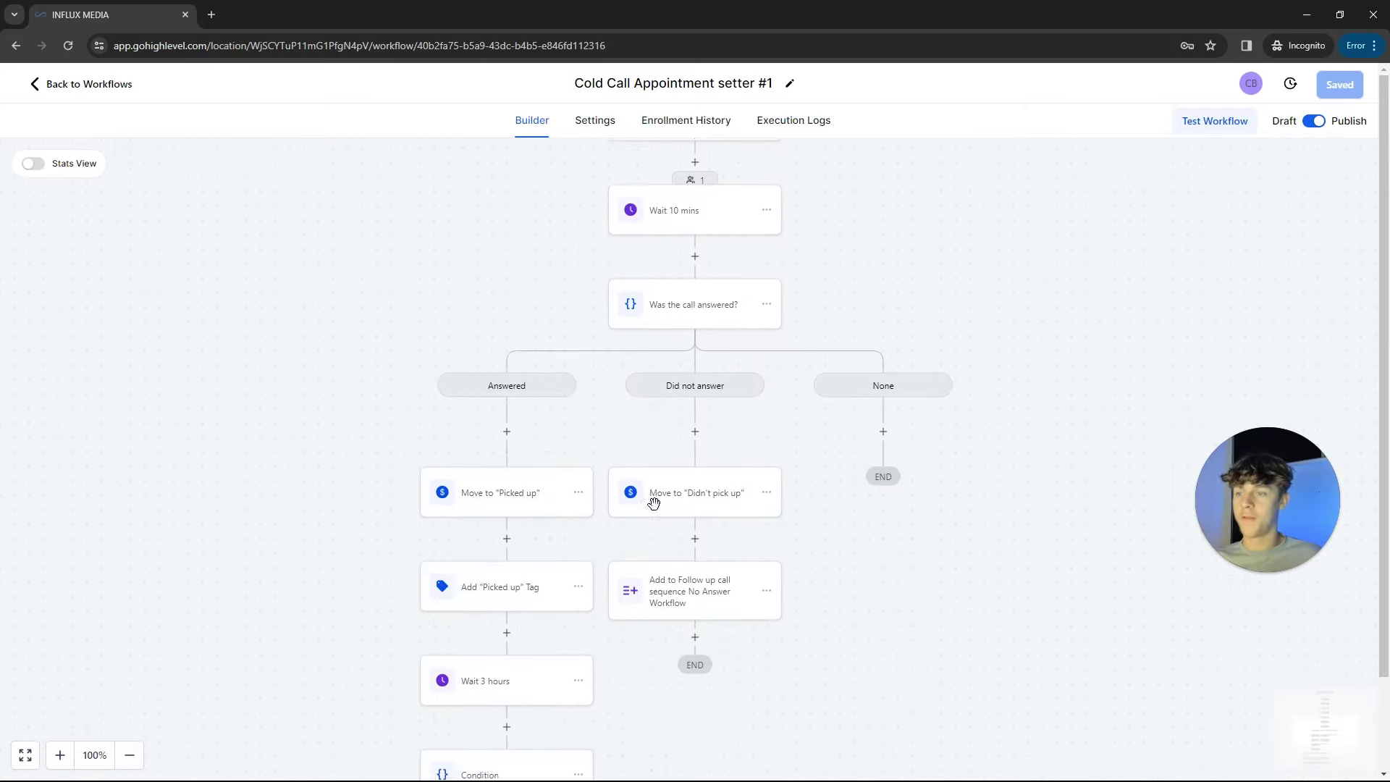
{"action": "scroll", "coordinate": [654, 503], "scroll_direction": "down", "scroll_amount": 4}
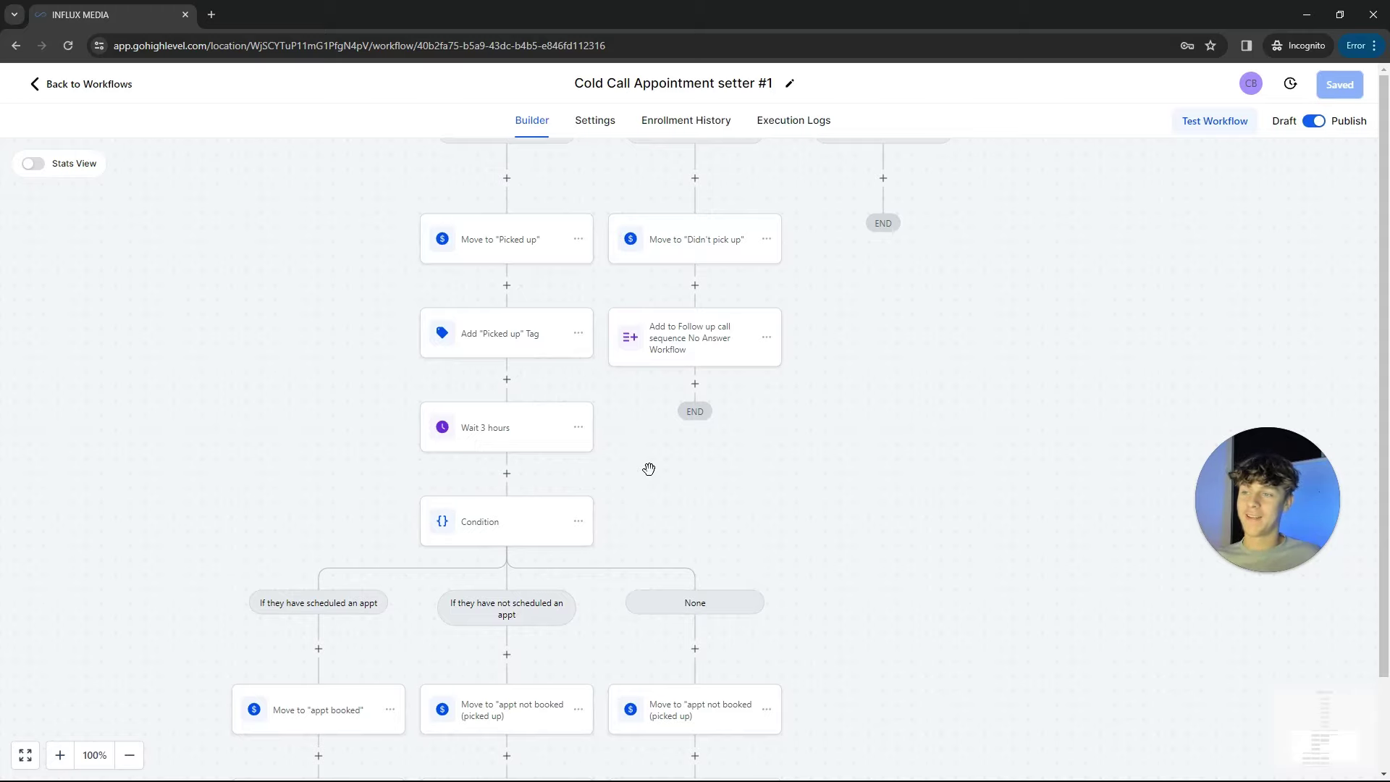
{"action": "scroll", "coordinate": [649, 469], "scroll_direction": "down", "scroll_amount": 4}
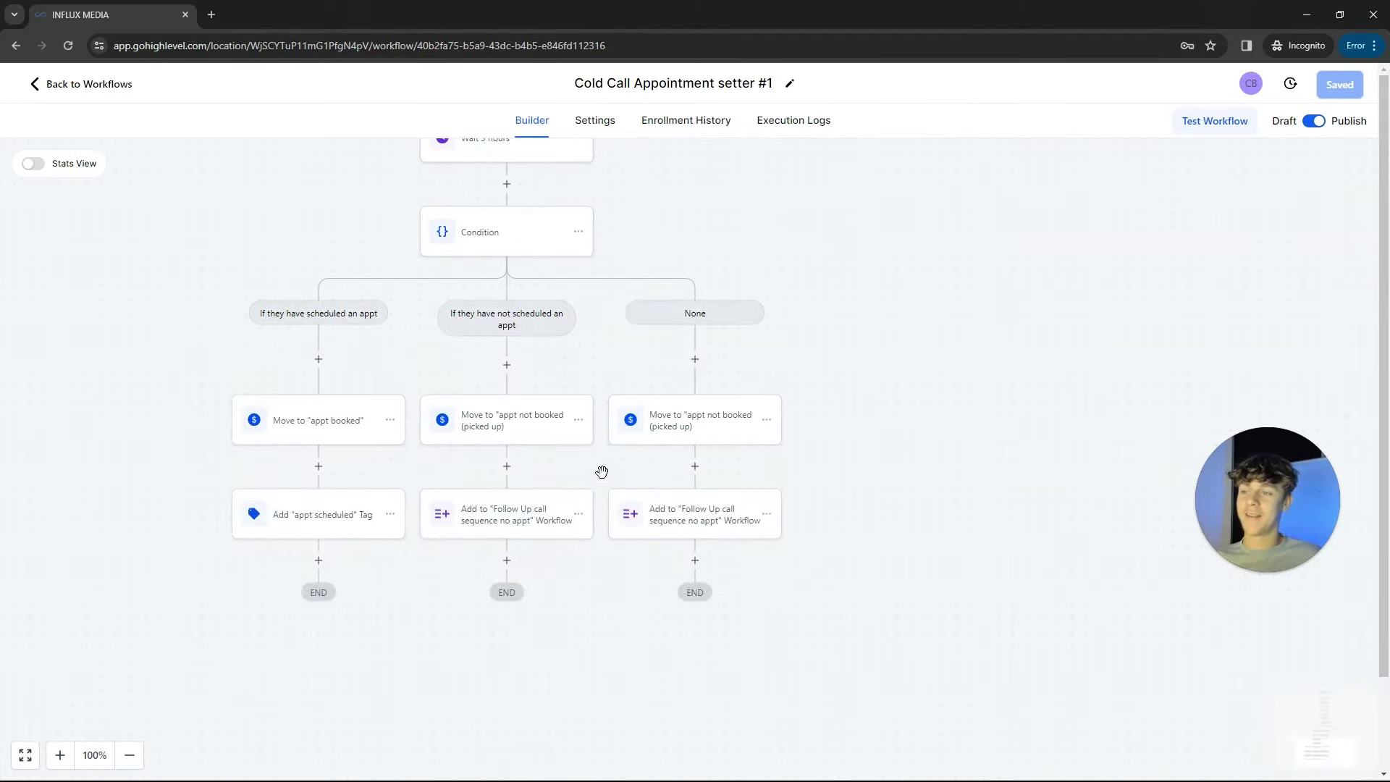
{"action": "scroll", "coordinate": [597, 472], "scroll_direction": "up", "scroll_amount": 8}
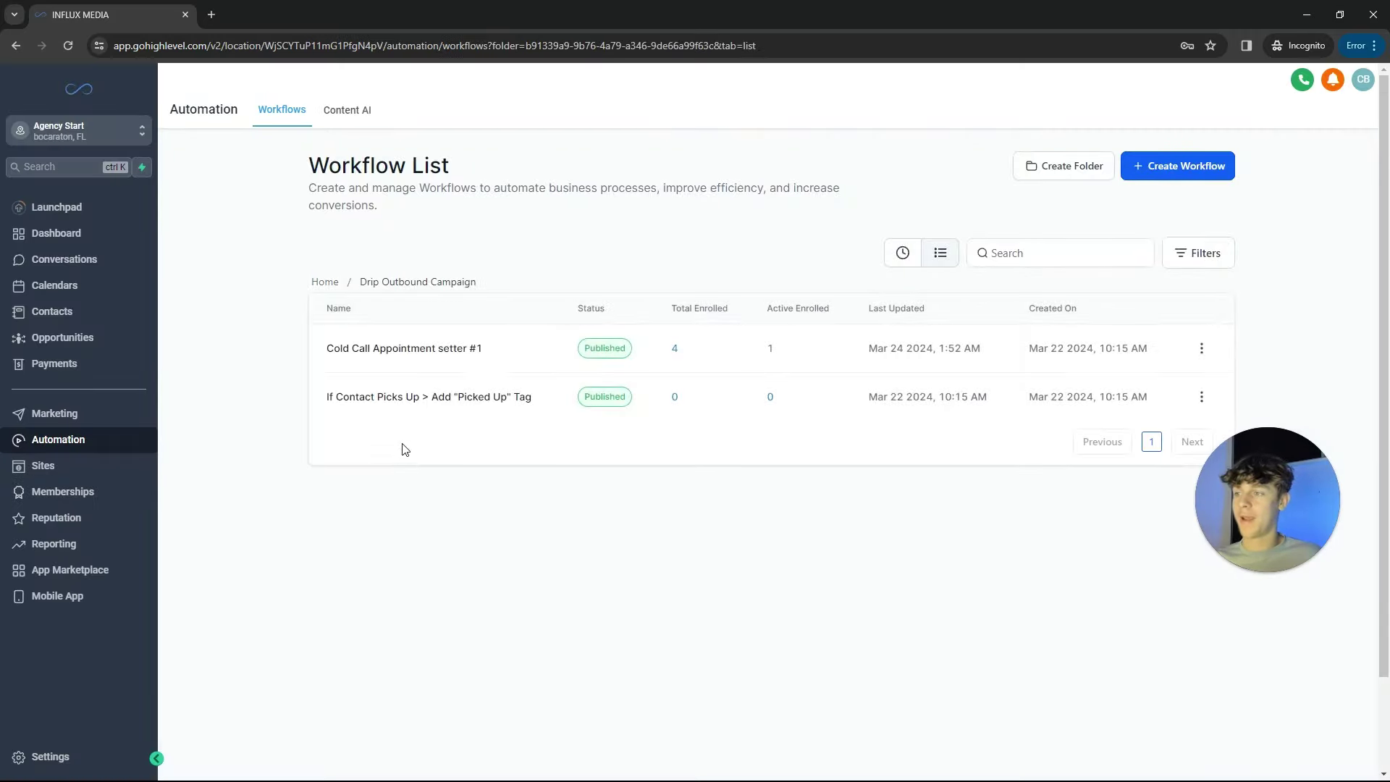
{"action": "left_click", "coordinate": [106, 443]}
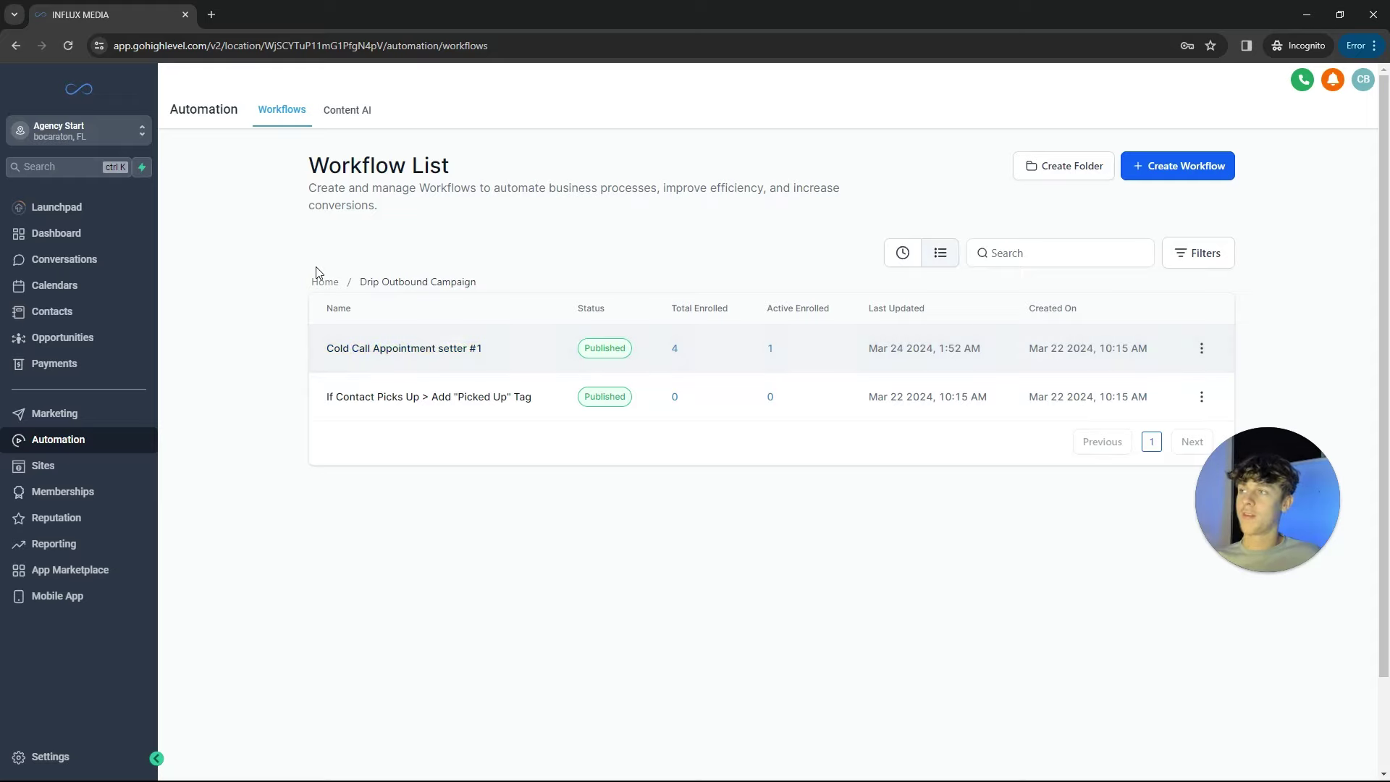
Step: Bring the Ai Caller Instructions doc forward and highlight the line about giving even more value
{"action": "left_click", "coordinate": [1306, 14]}
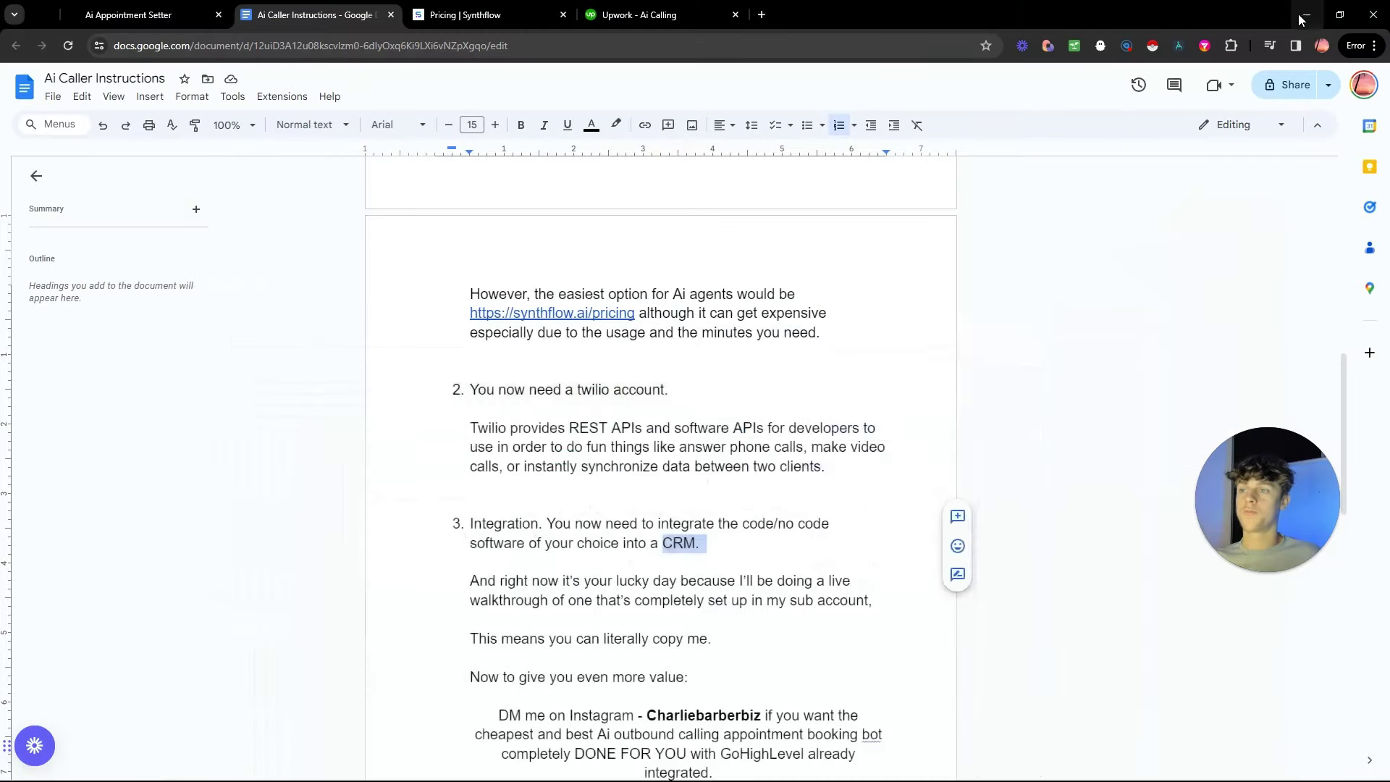
{"action": "scroll", "coordinate": [706, 437], "scroll_direction": "down", "scroll_amount": 1}
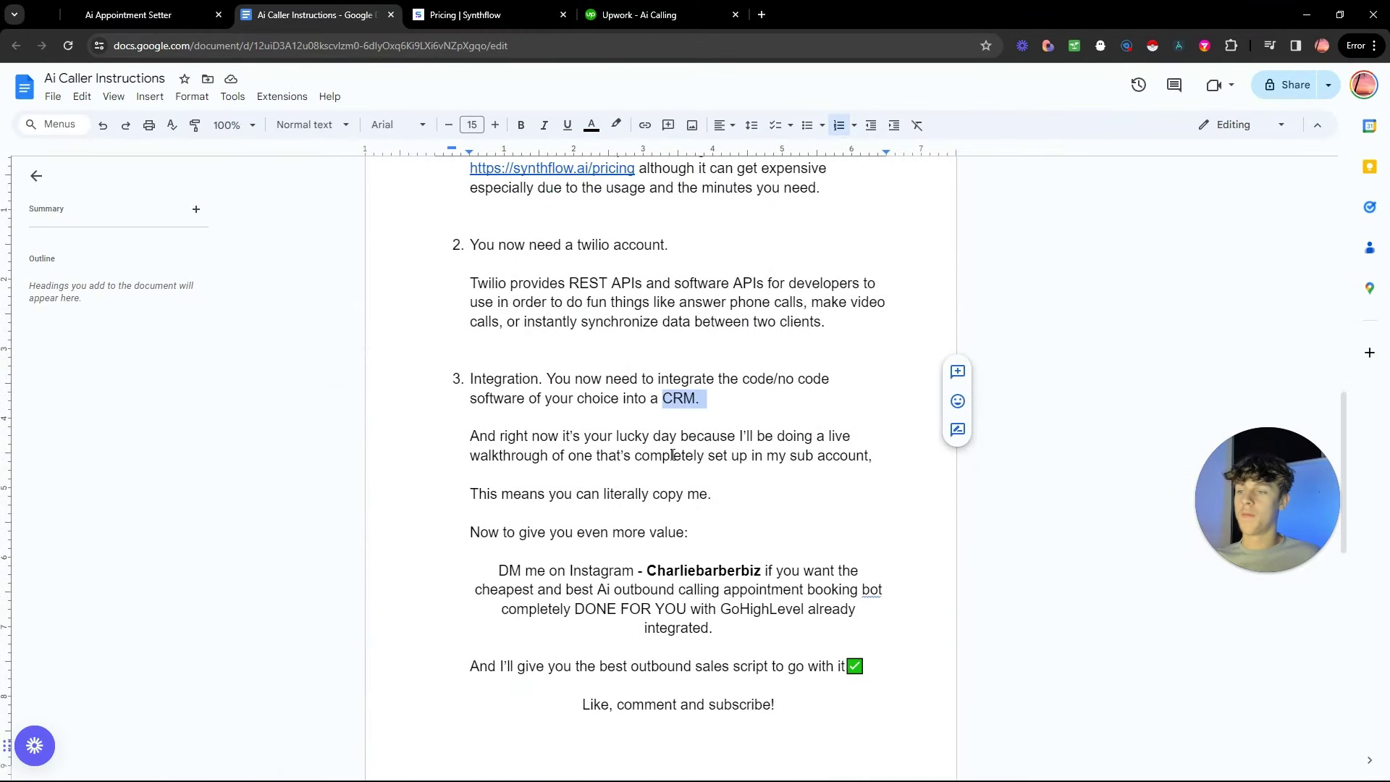
{"action": "left_click_drag", "start_coordinate": [696, 532], "coordinate": [441, 533]}
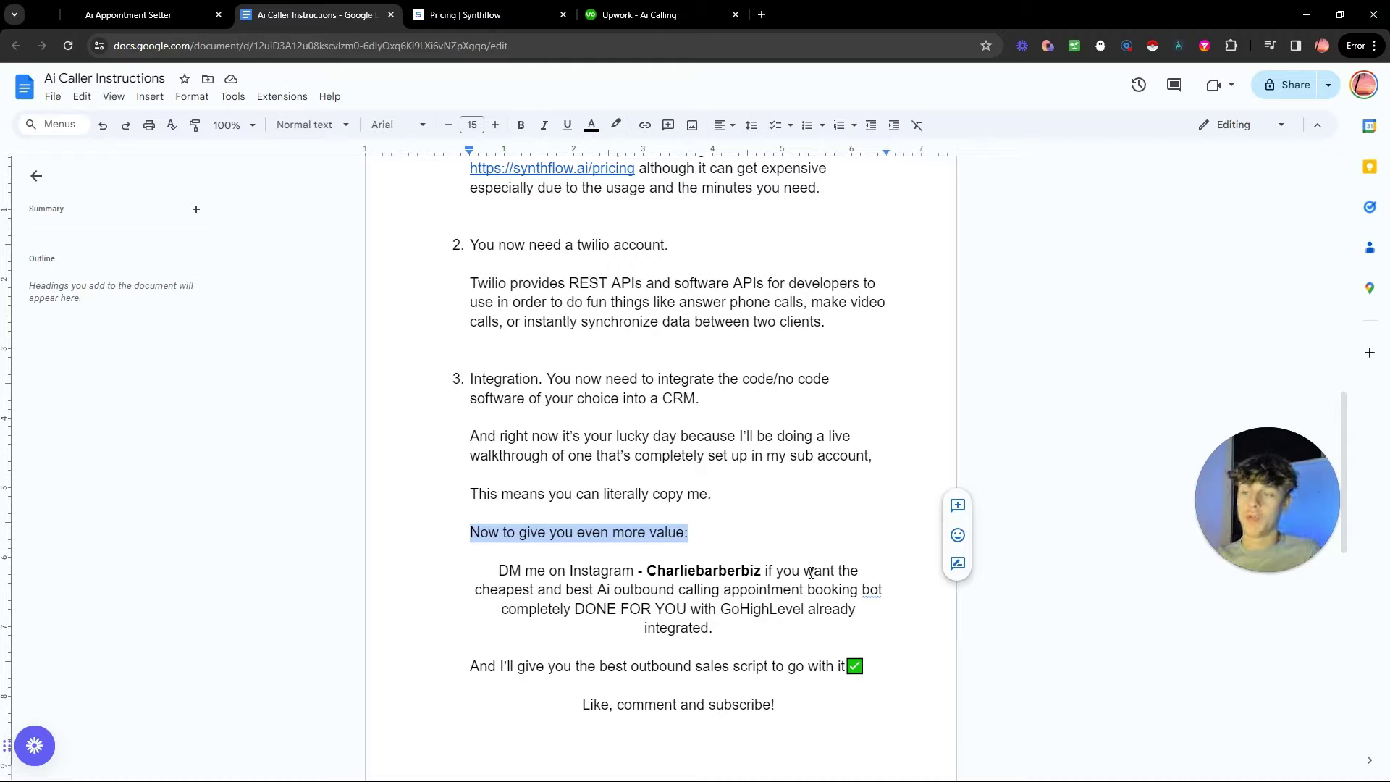
Step: Highlight the start of the done-for-you offer, the closing word 'integrated.', and the Instagram handle
{"action": "left_click_drag", "start_coordinate": [475, 590], "coordinate": [578, 595]}
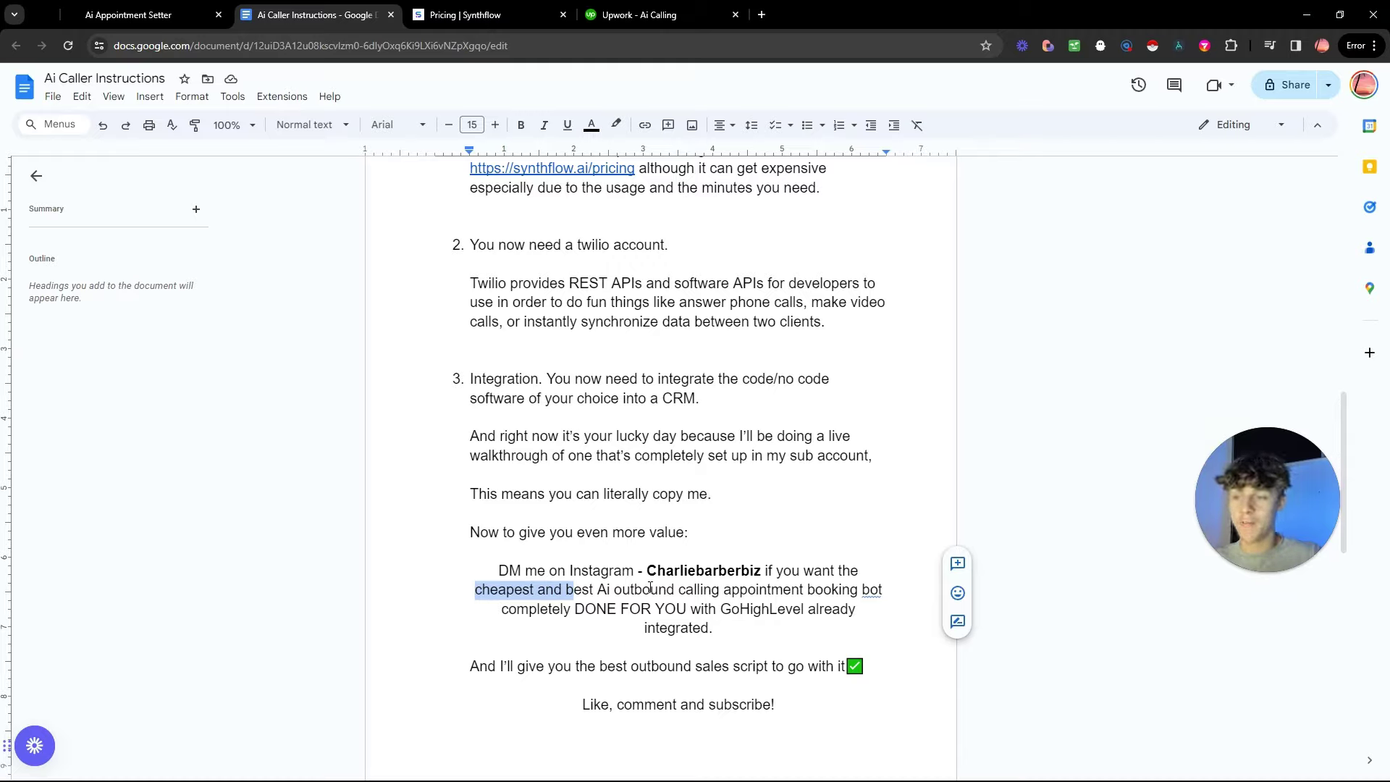
{"action": "left_click_drag", "start_coordinate": [646, 636], "coordinate": [737, 635]}
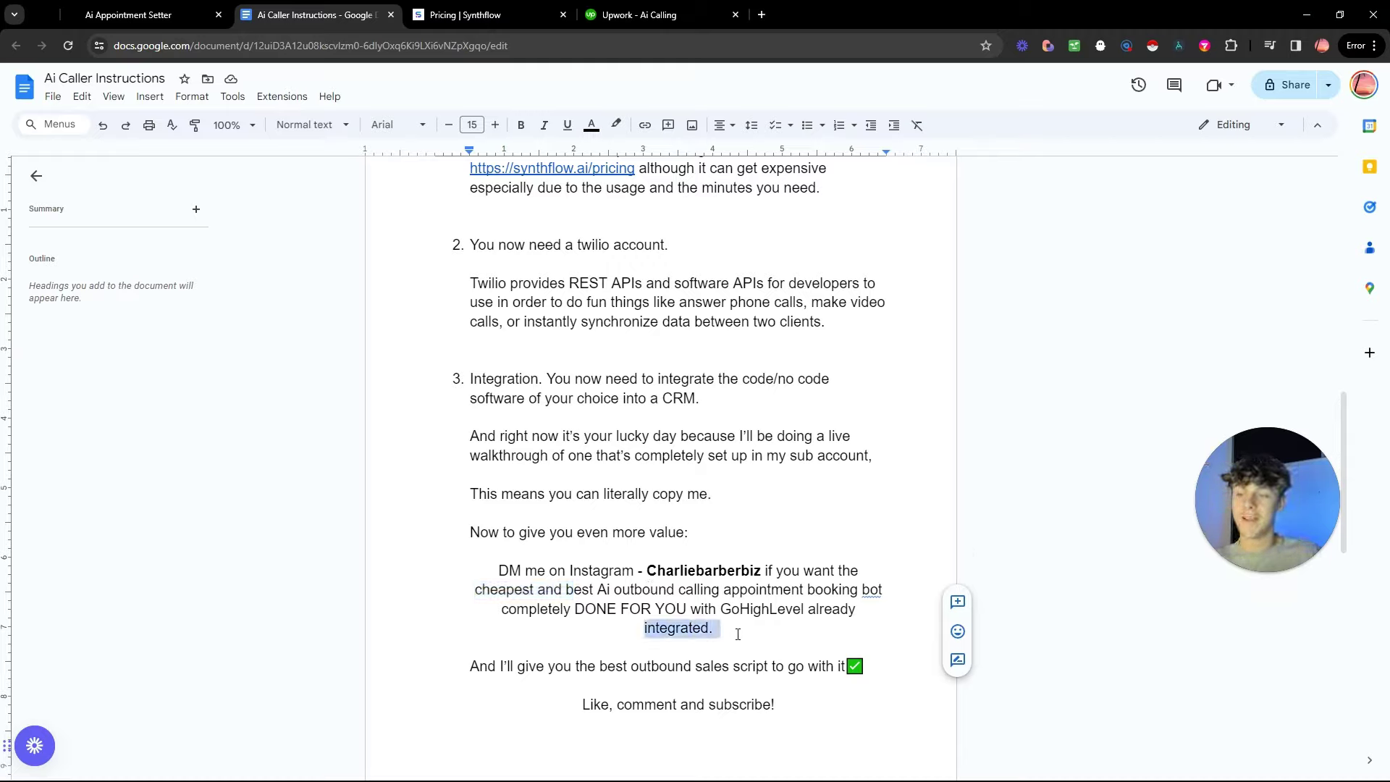
{"action": "left_click_drag", "start_coordinate": [651, 568], "coordinate": [766, 571]}
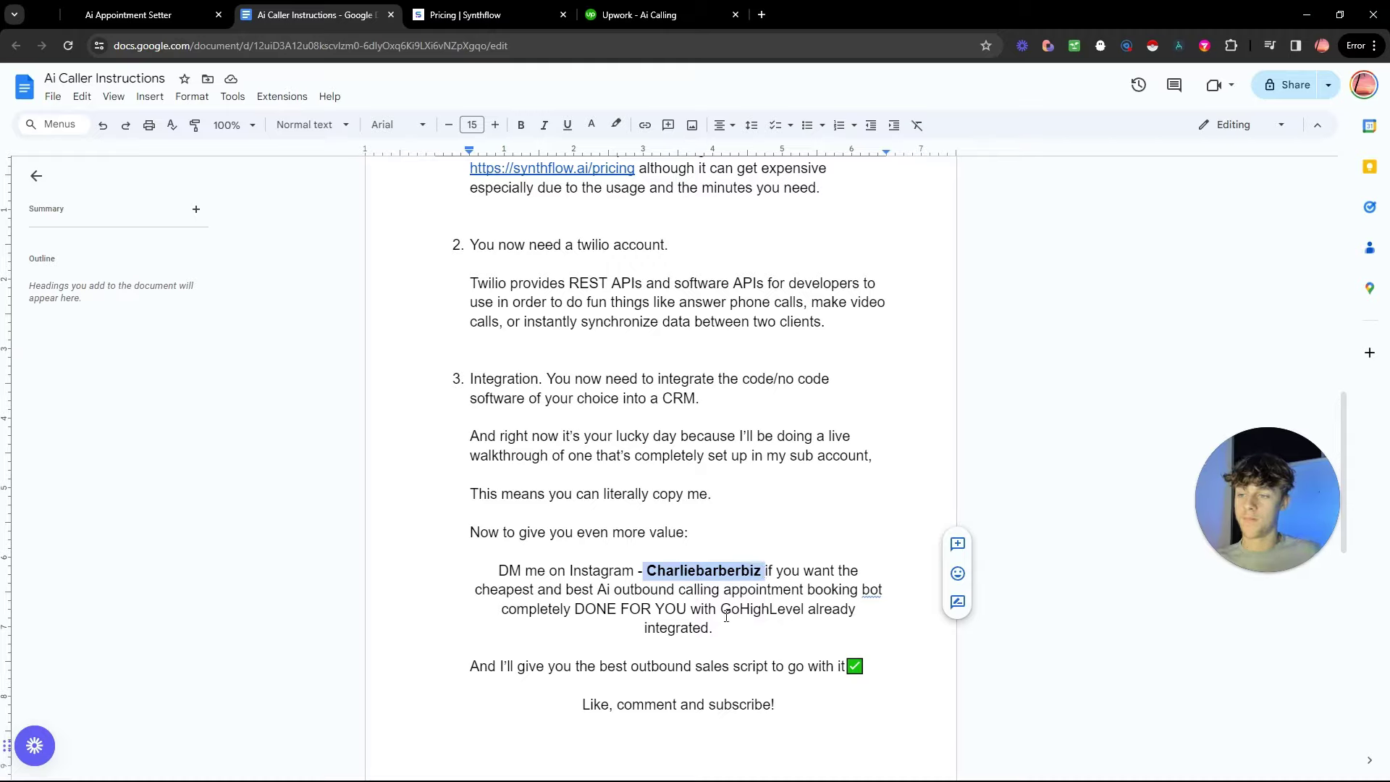
{"action": "left_click_drag", "start_coordinate": [647, 570], "coordinate": [763, 571]}
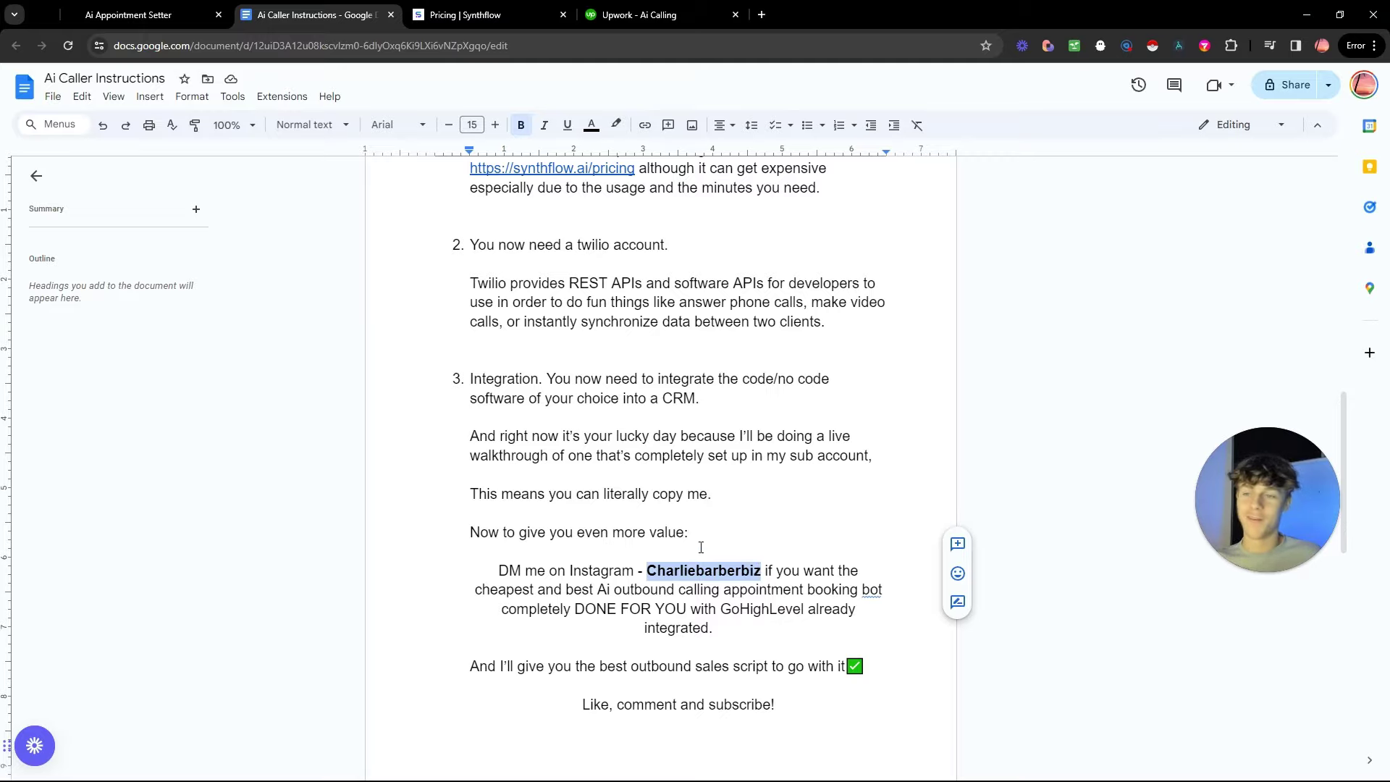
{"action": "scroll", "coordinate": [701, 548], "scroll_direction": "down", "scroll_amount": 1}
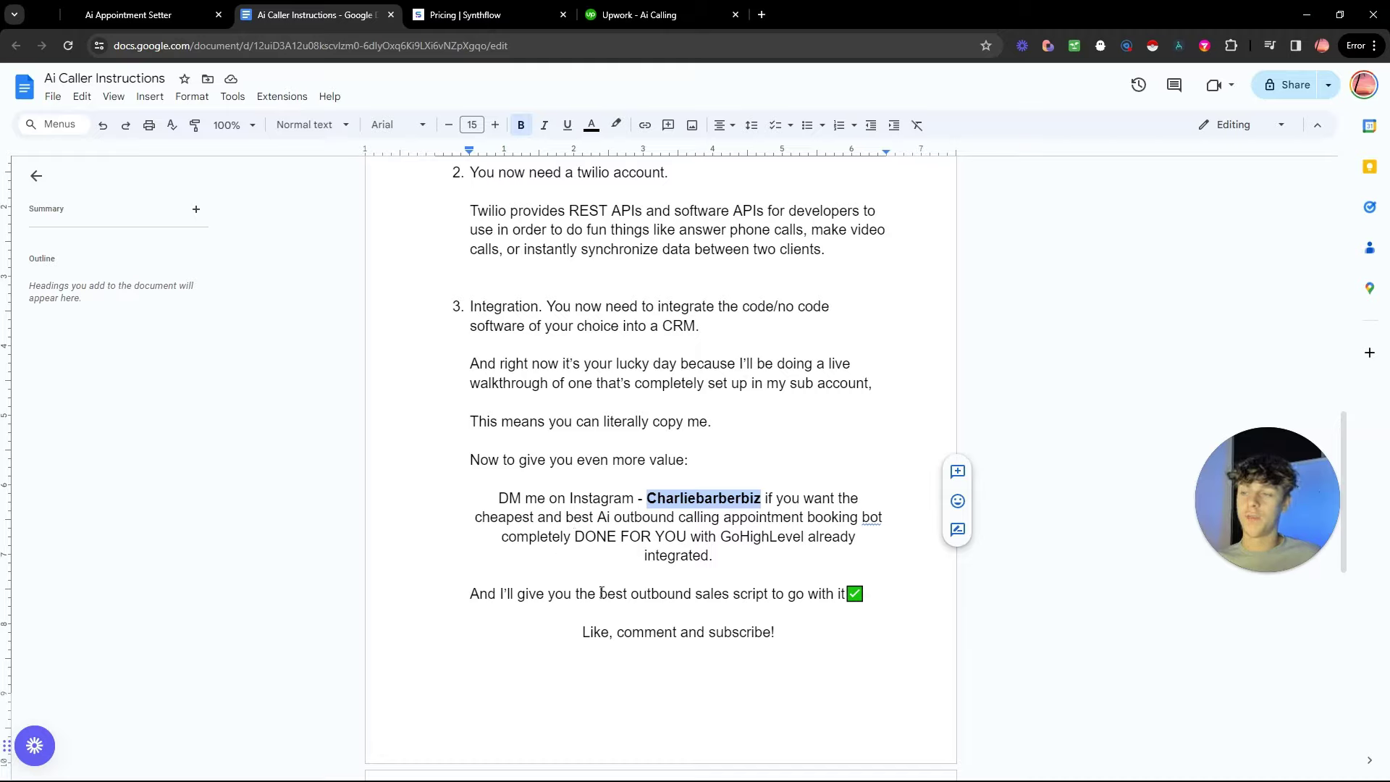
{"action": "left_click_drag", "start_coordinate": [599, 594], "coordinate": [768, 594]}
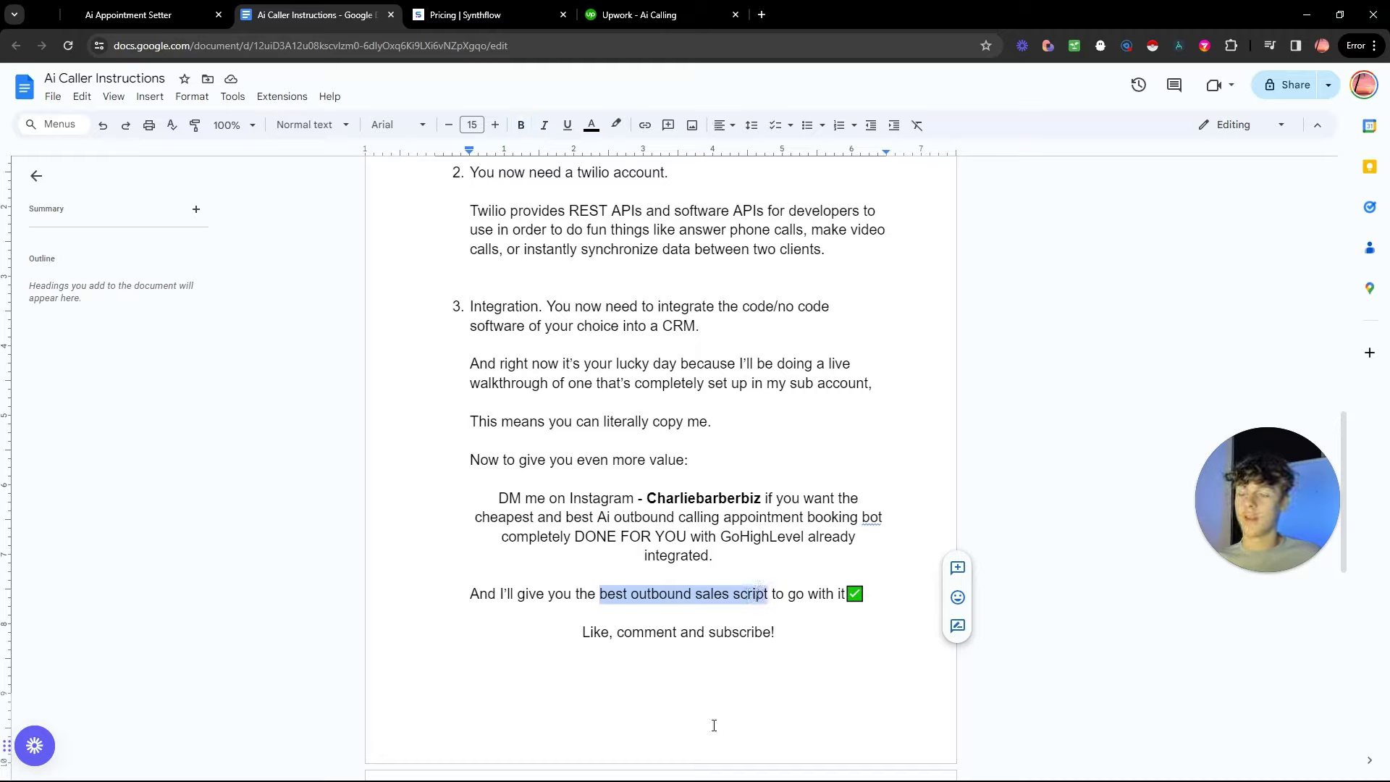